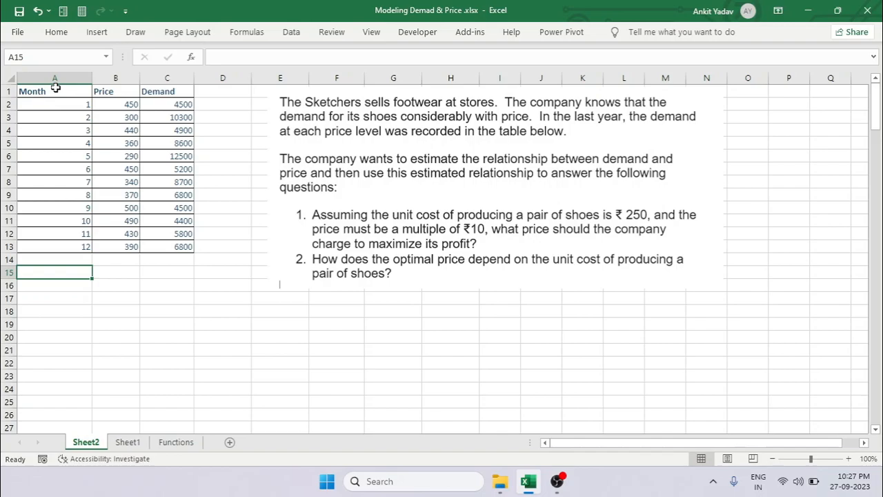
Insert a Scatter chart of Demand against Price from the data table in A1:C13
drag(55, 87, 180, 248)
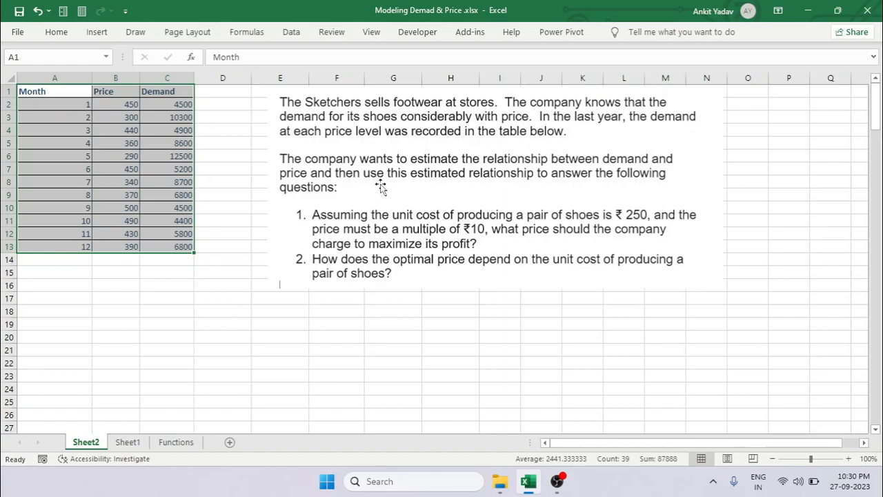
drag(69, 91, 185, 248)
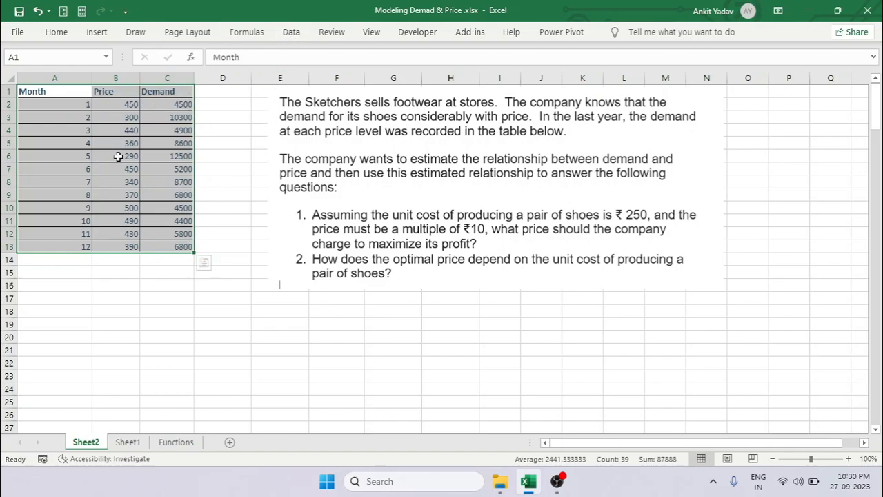
click(96, 32)
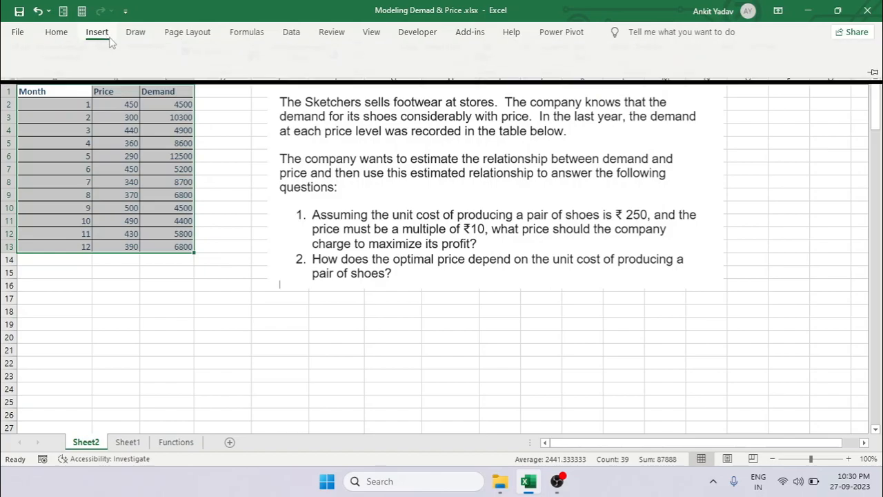
click(307, 79)
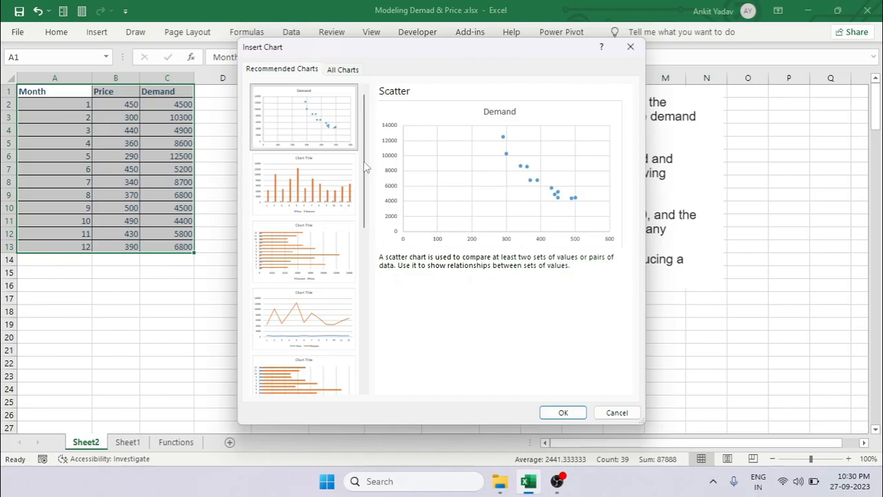
click(564, 412)
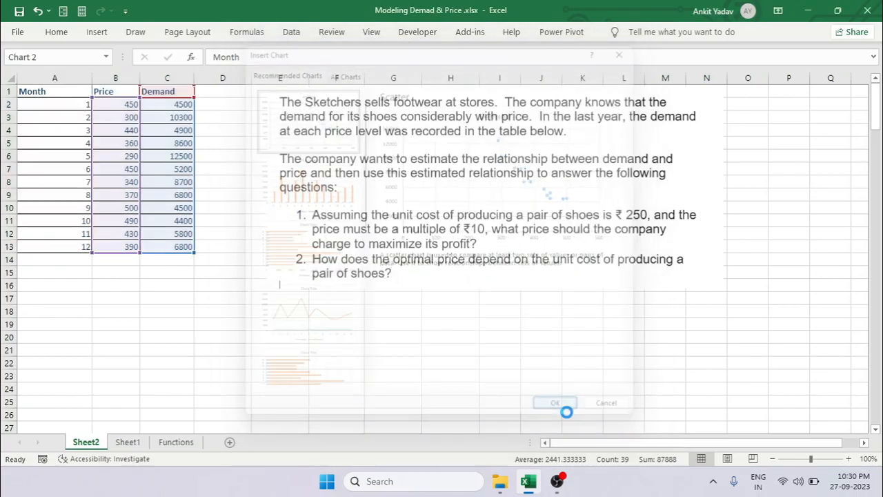
Shrink the problem-statement picture and place it beyond the chart, then position the chart beside the data table
click(431, 131)
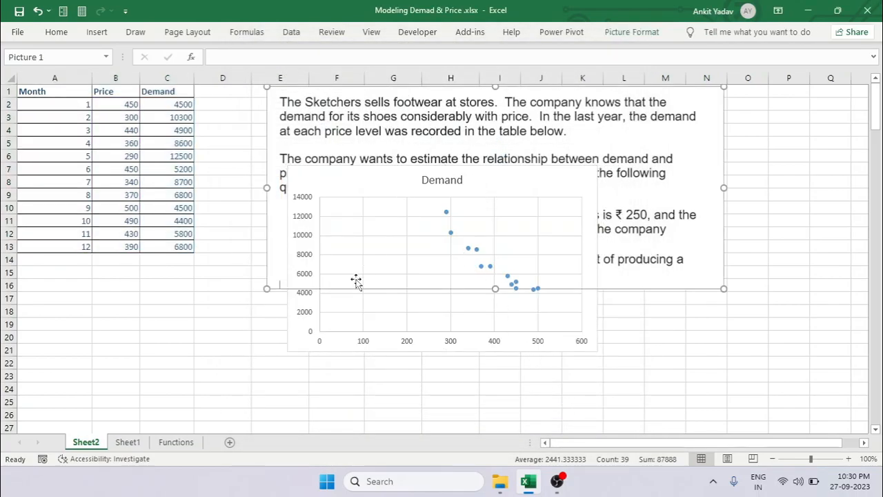
drag(266, 288, 538, 185)
mouse_move(588, 117)
mouse_down()
mouse_move(643, 121)
mouse_move(594, 121)
mouse_up()
drag(334, 174, 294, 141)
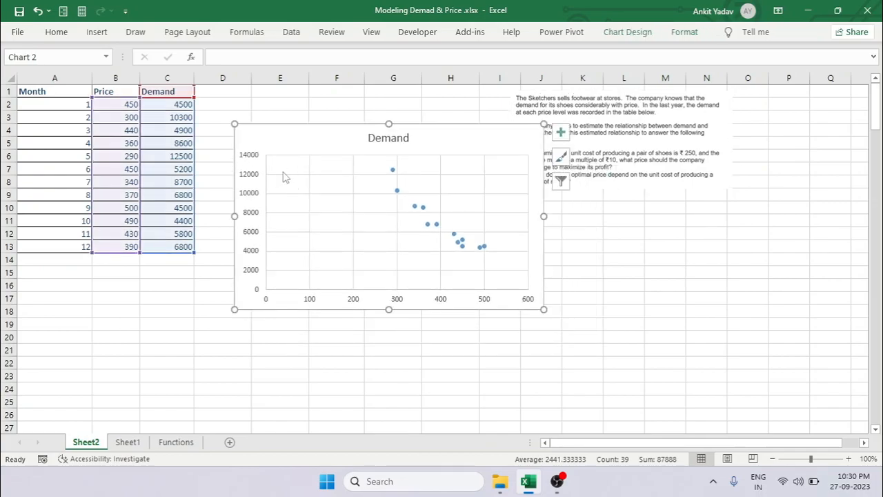
drag(495, 138, 492, 179)
Add axis titles to the scatter chart and name the vertical axis "Demand"
click(559, 173)
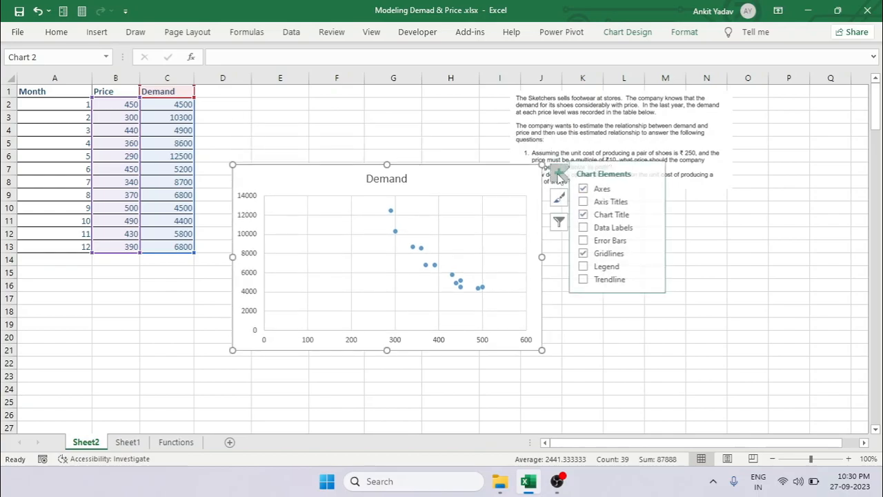
click(591, 202)
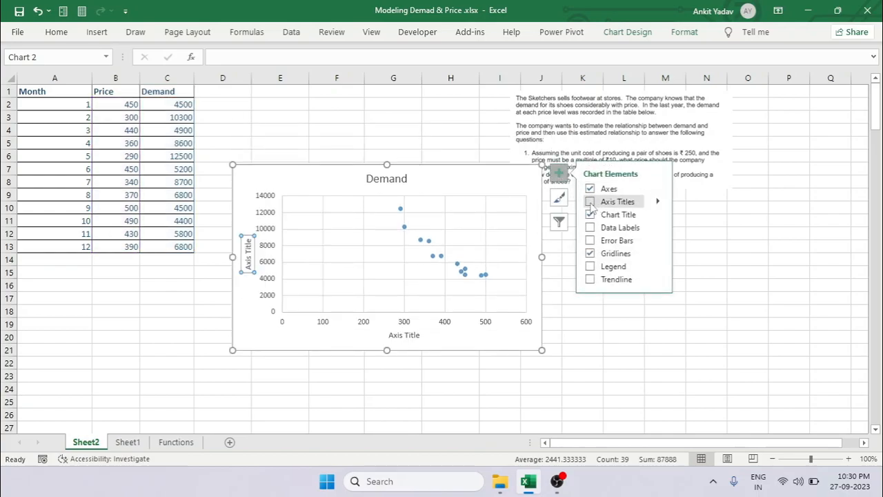
click(247, 260)
double_click(247, 262)
text(Dema)
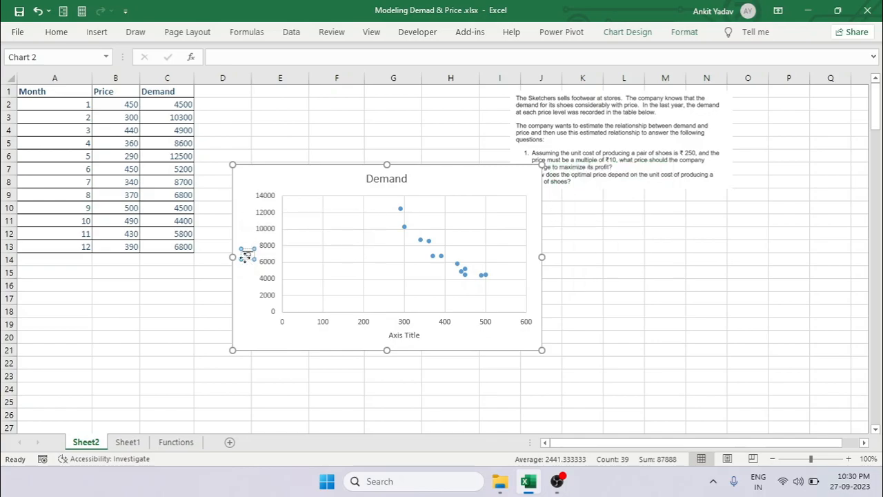
text(nd)
Name the scatter chart's horizontal axis "Price"
click(403, 336)
triple_click(403, 337)
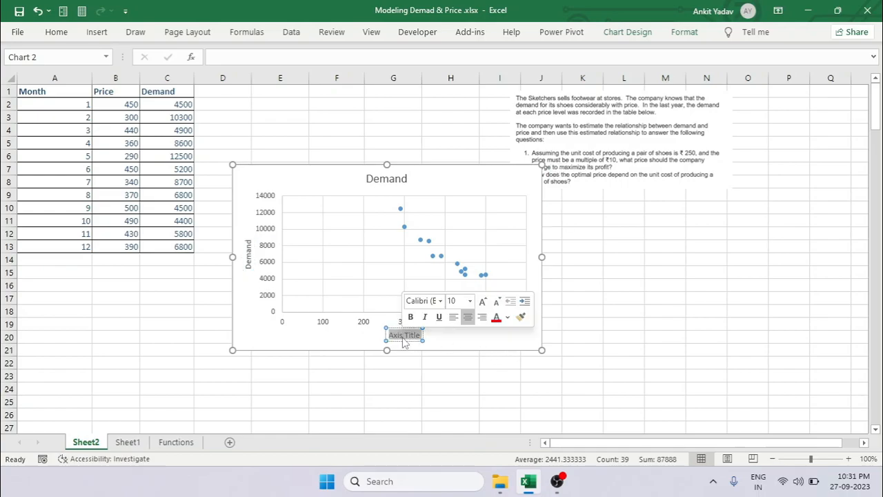
text(Price)
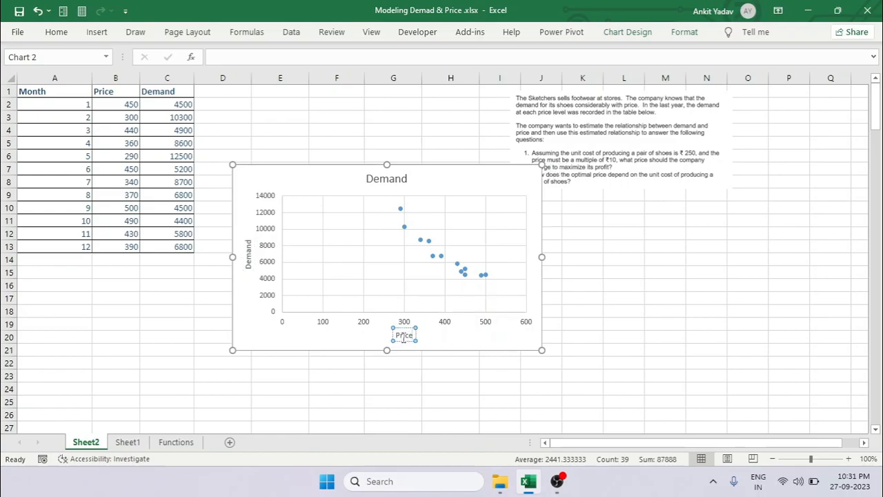
key(BackSpace)
click(643, 339)
Change the chart title to "Demand vs Price"
click(385, 180)
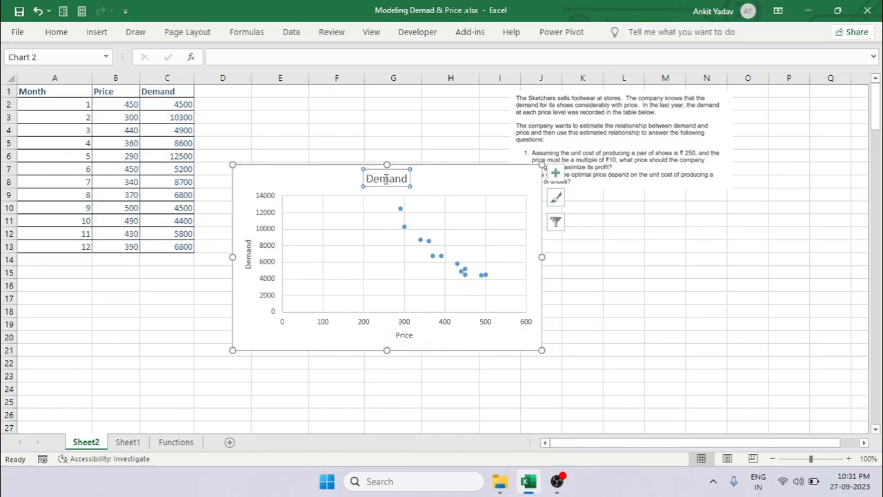
click(408, 178)
text(vs Price)
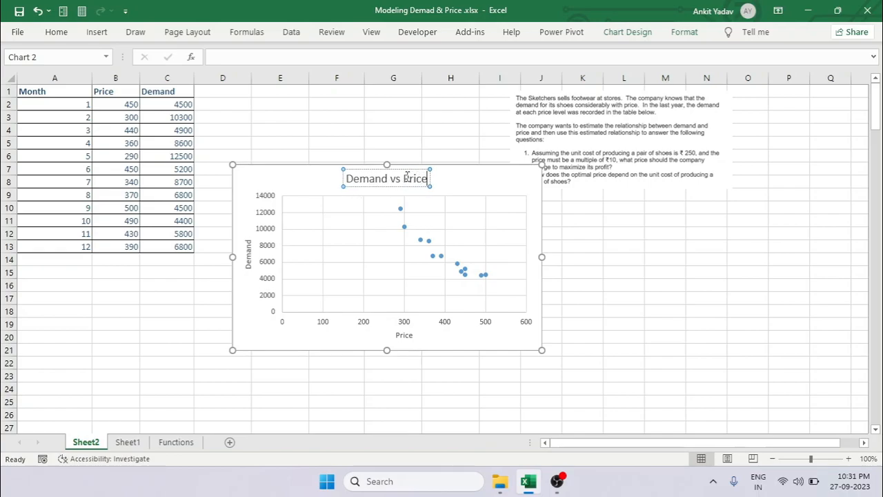
click(323, 140)
Enlarge the Demand vs Price chart slightly and reposition it near the top of the sheet beside the data table
drag(350, 271, 369, 237)
drag(560, 315, 583, 322)
drag(338, 150, 364, 124)
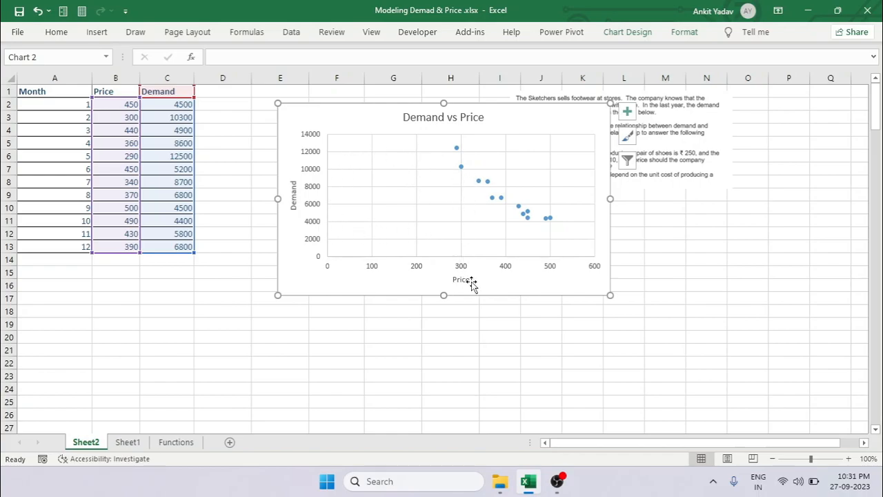
mouse_move(451, 148)
mouse_move(551, 227)
drag(490, 117, 474, 107)
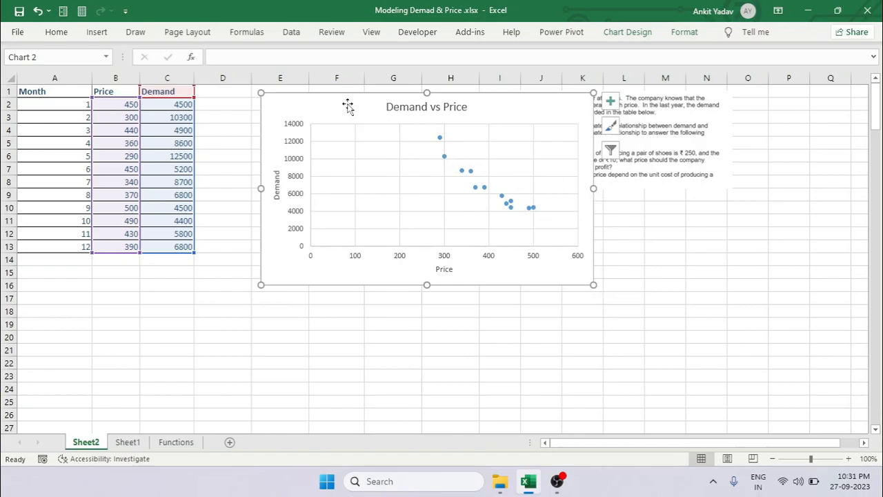
Add a Linear trendline to the Demand vs Price chart
click(627, 33)
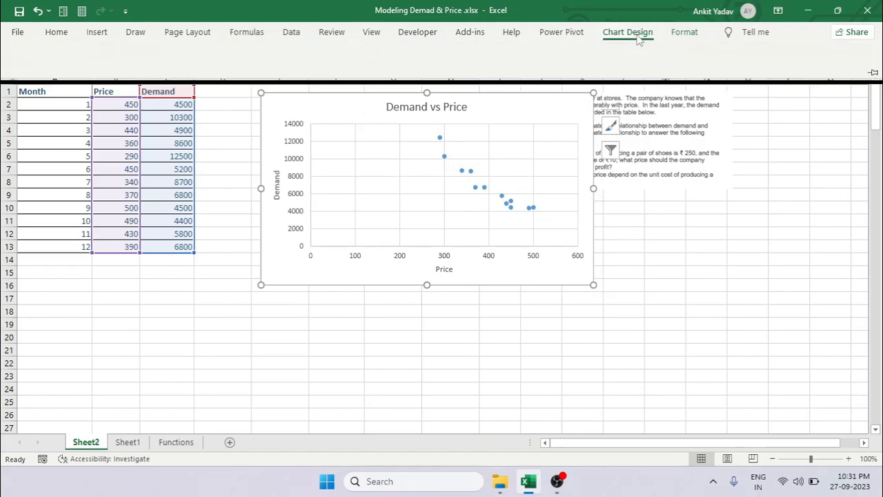
click(36, 84)
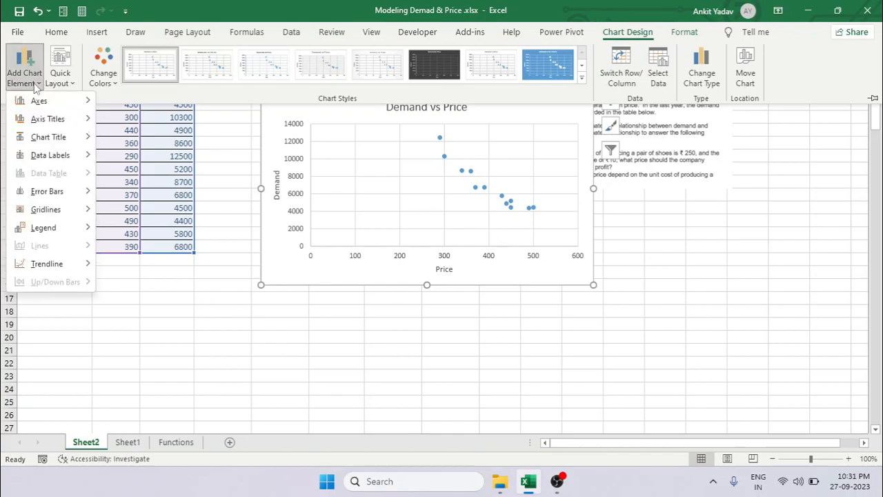
mouse_move(40, 269)
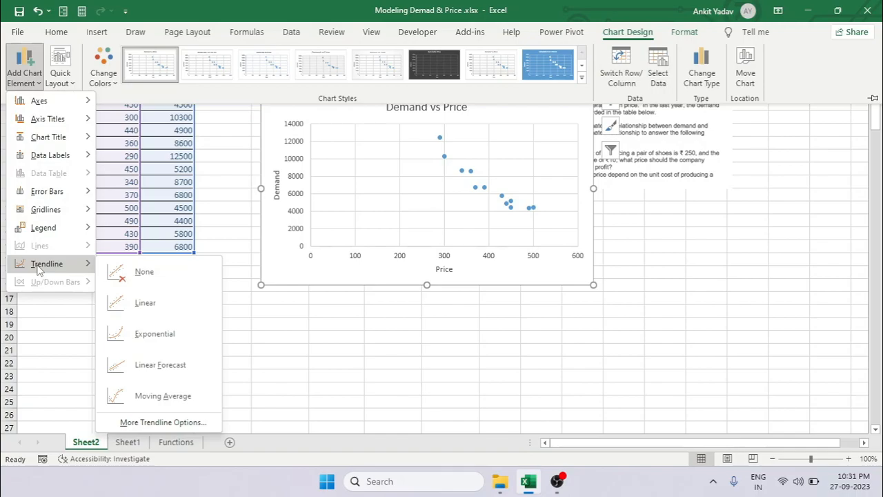
click(141, 316)
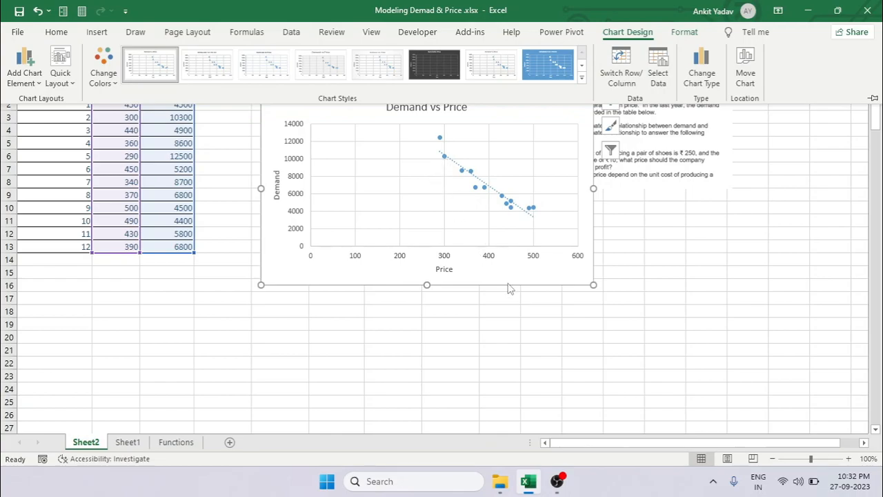
Open the detailed trendline options and display the linear trendline's equation on the chart
click(627, 31)
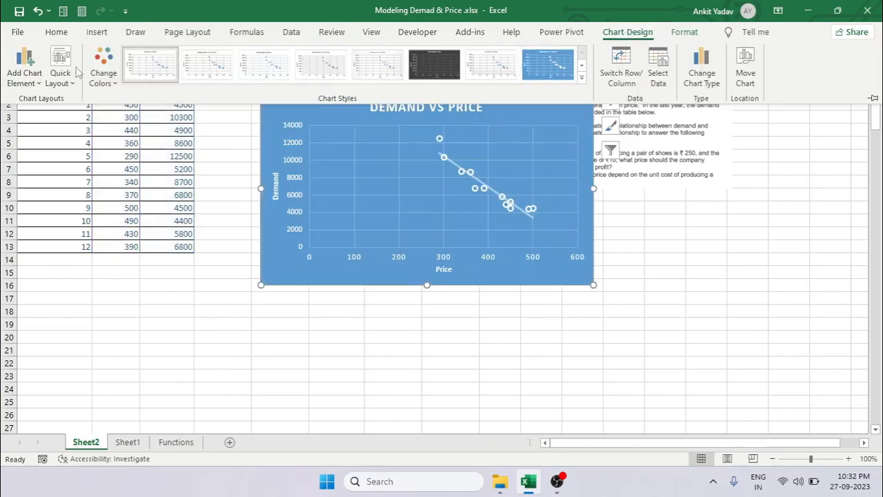
click(30, 80)
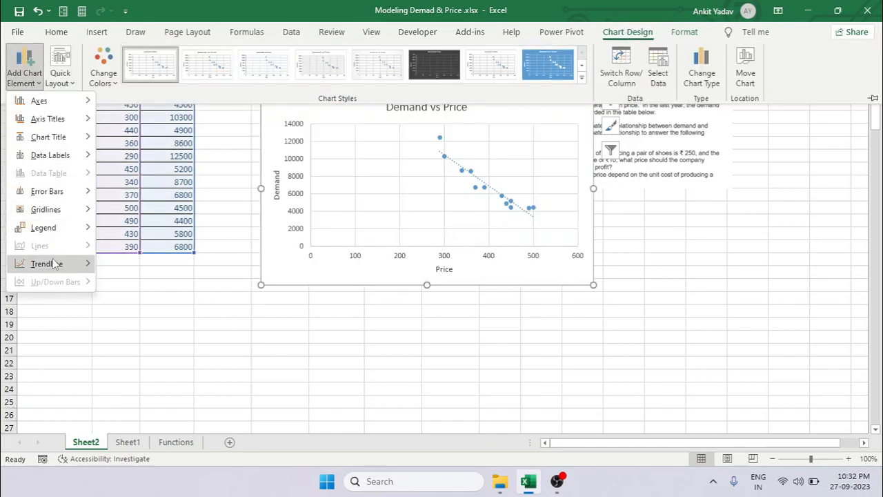
mouse_move(55, 264)
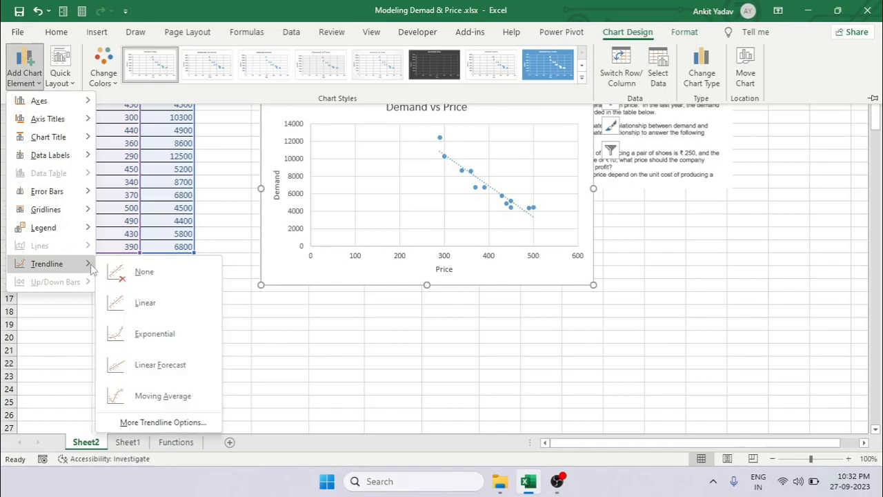
click(161, 422)
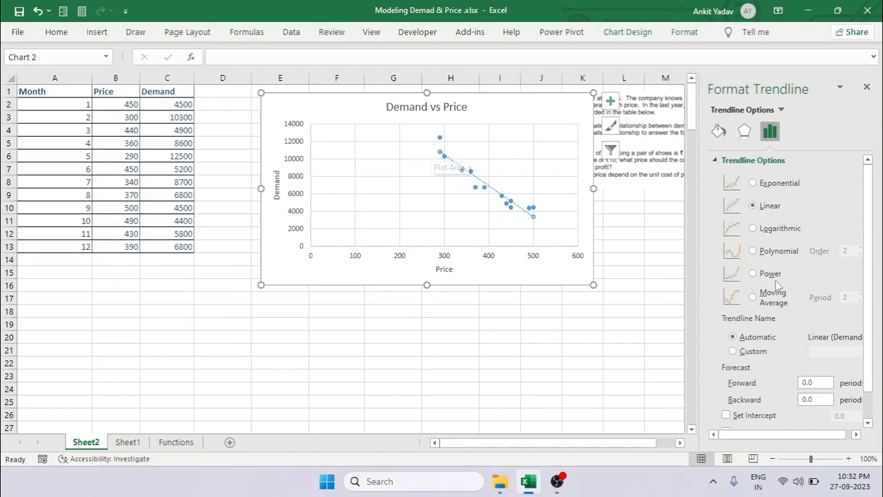
scroll(775, 280, down, 1)
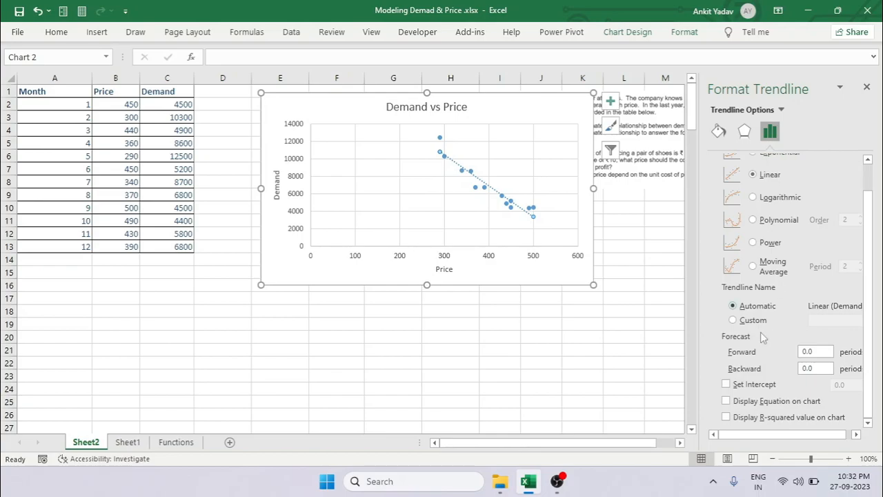
click(726, 400)
Move the trendline equation to the plot area's upper edge, near the chart title, and increase its font size to 11
click(483, 215)
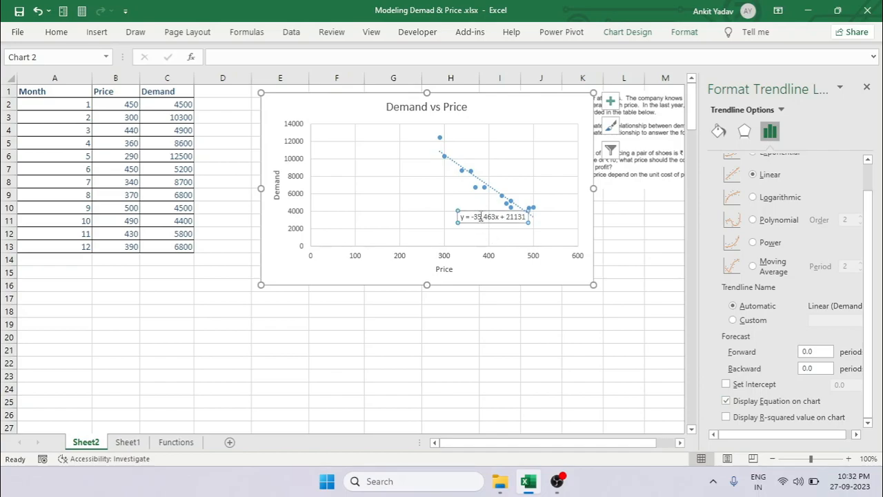
drag(484, 215, 349, 116)
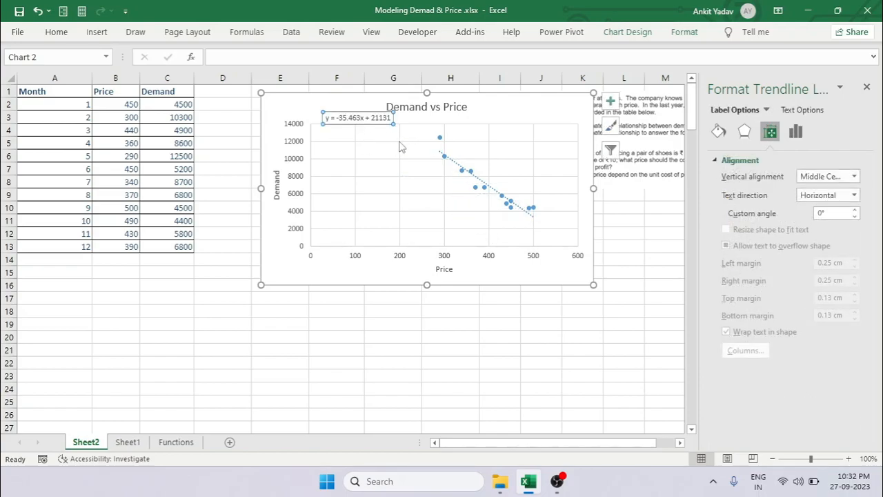
triple_click(371, 119)
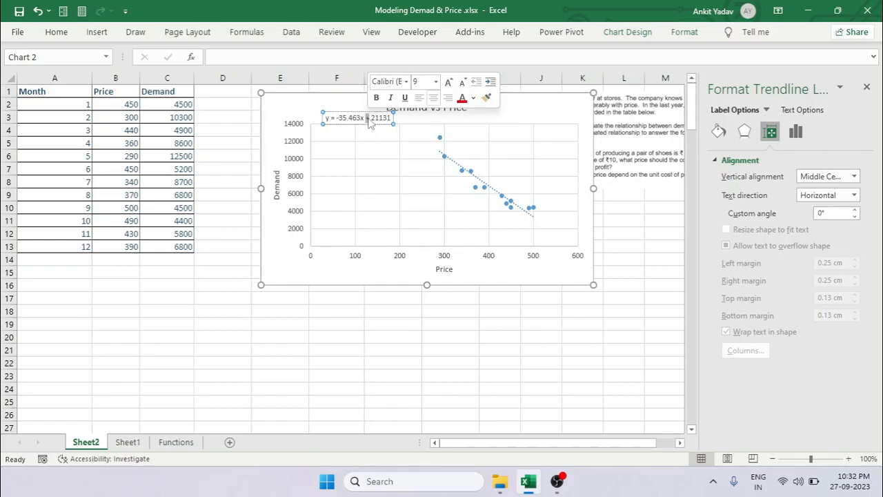
click(56, 31)
click(186, 57)
click(186, 57)
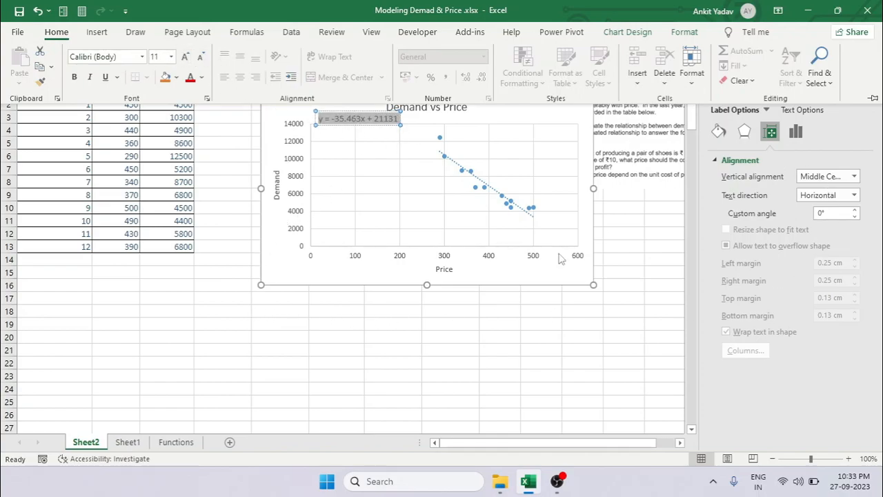
click(45, 276)
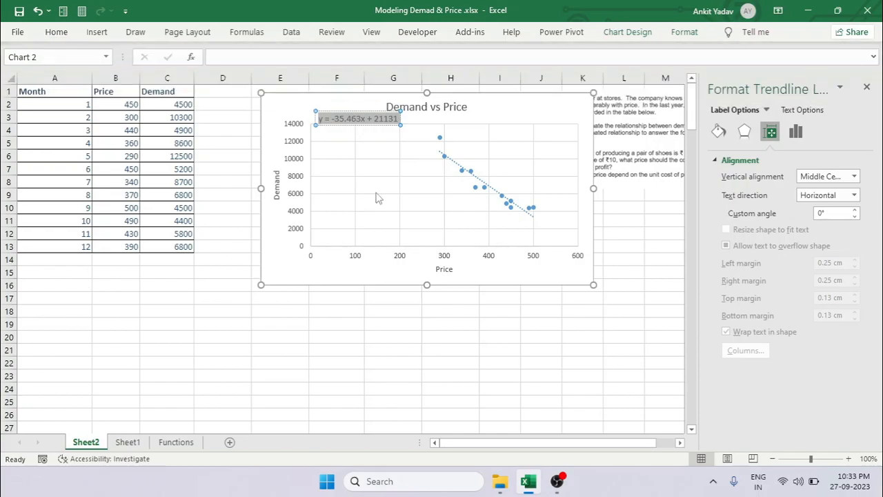
Enter "Linear : y= mx+b" in cell A15 in bold, and shift the chart slightly away from the data table
click(35, 271)
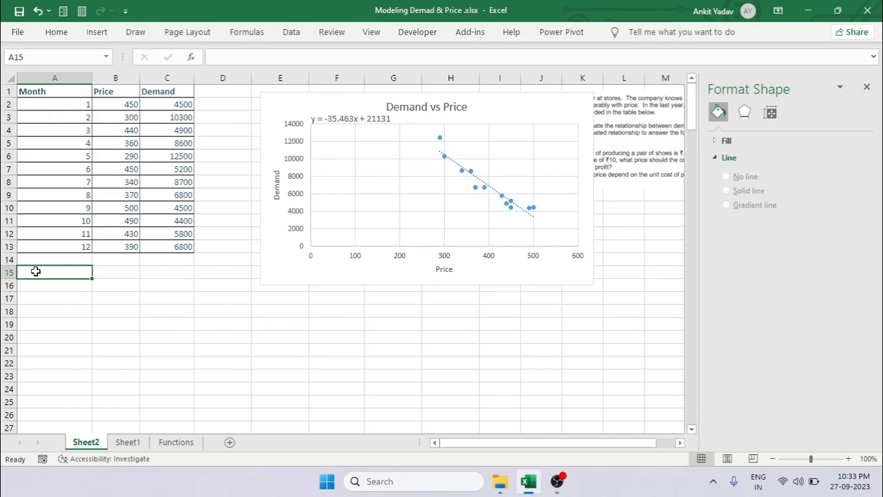
text(Linear : y)
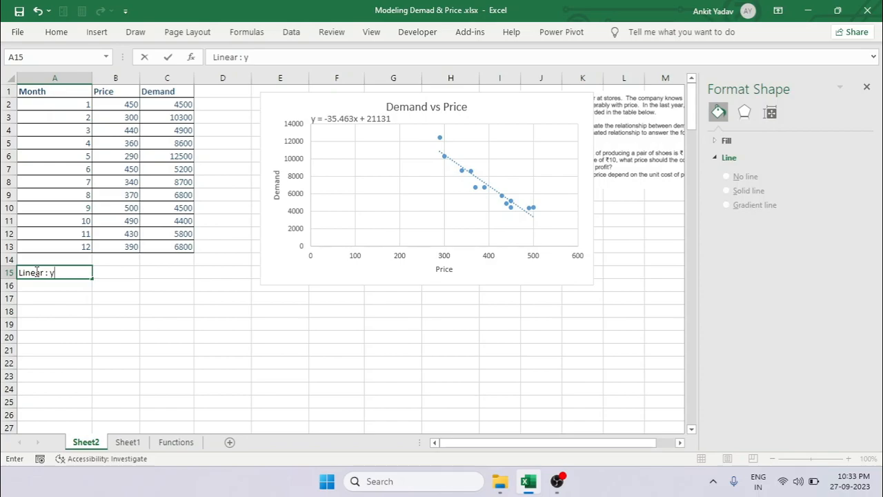
text(= mx+b)
key(Return)
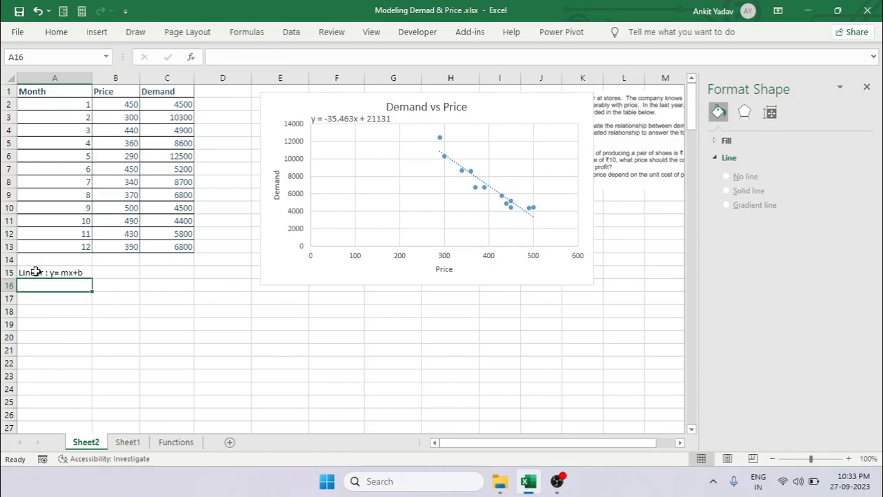
click(35, 272)
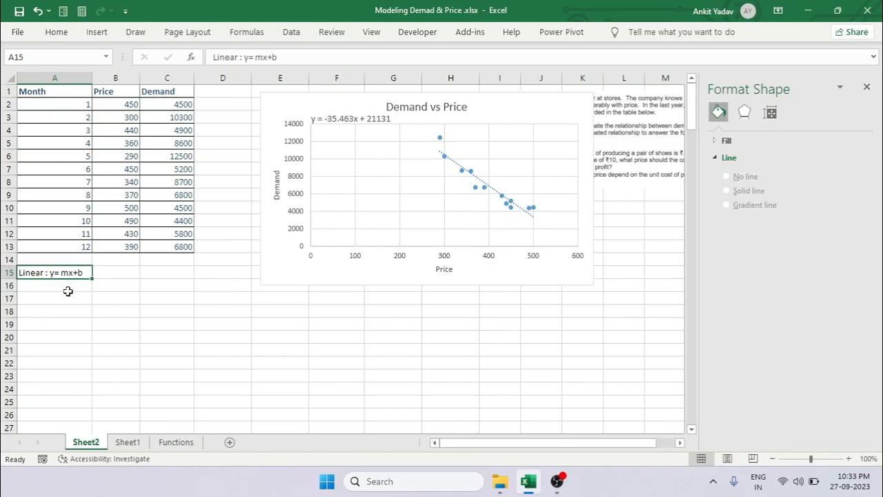
key(ctrl+b)
drag(491, 110, 510, 102)
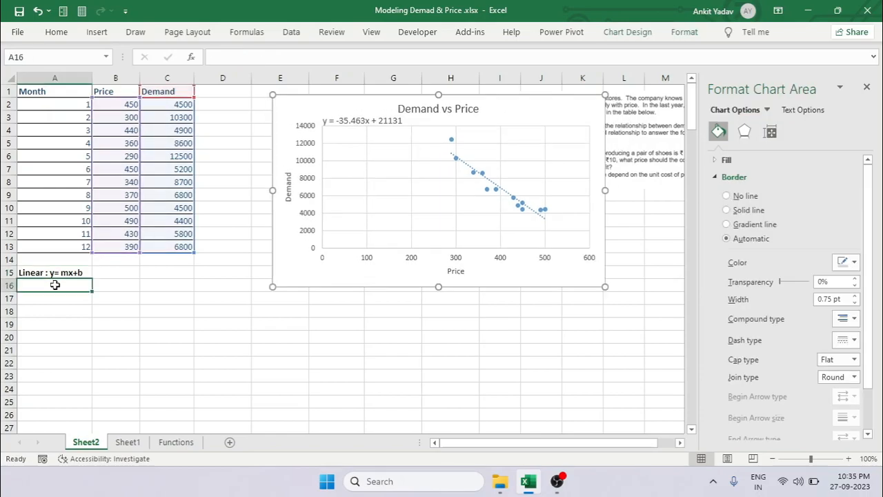
Enter the label "m (slope)" in cell A16 and the value -35.463 in B16
click(55, 284)
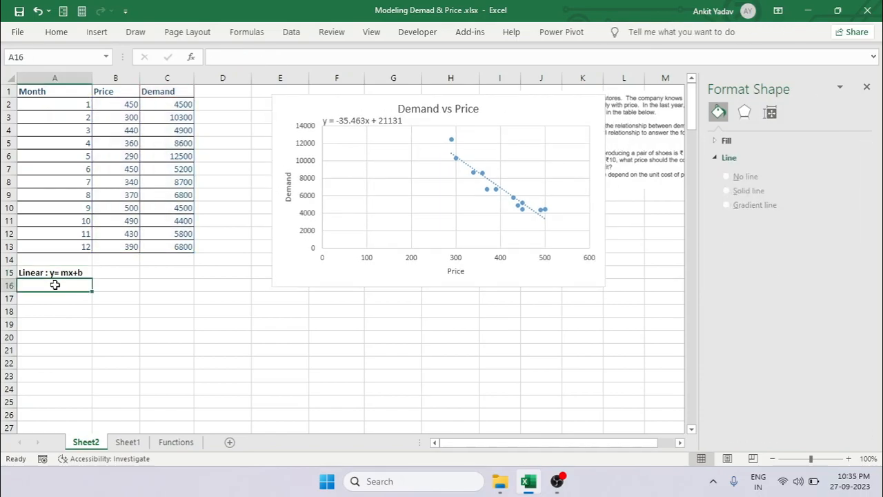
text(m (slope)
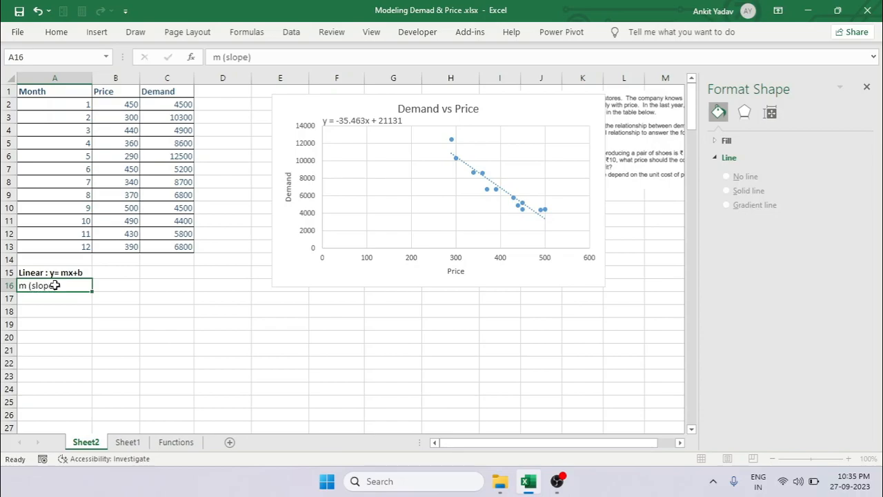
key(Tab)
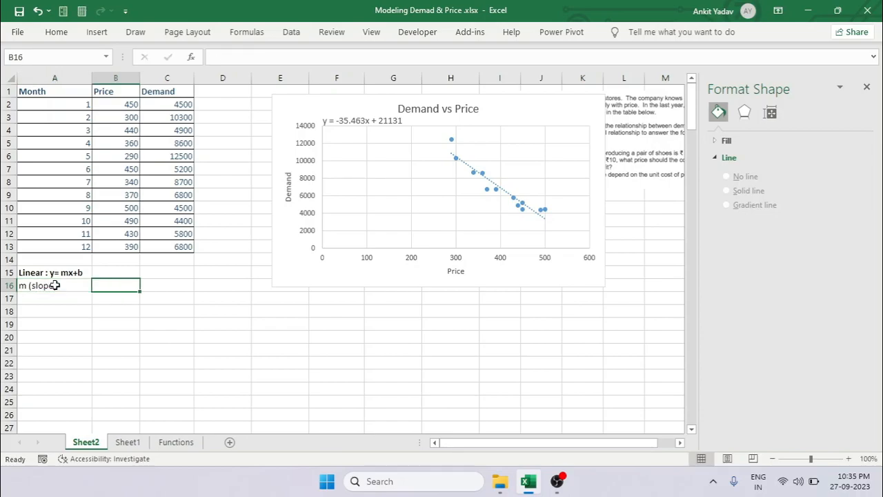
text(=)
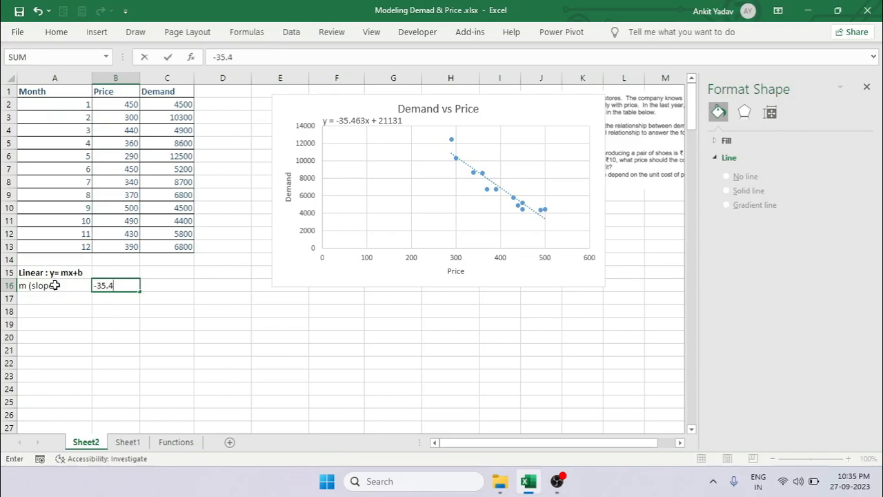
text(35.463)
key(Return)
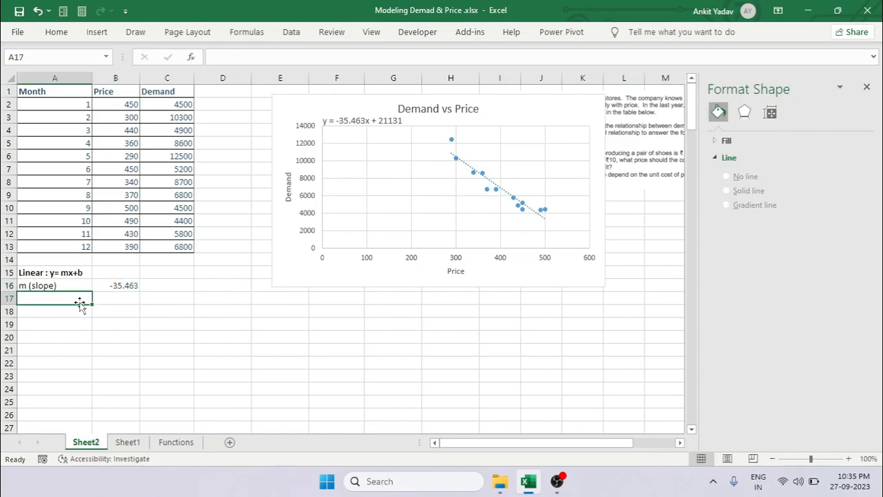
Enter the label "b (intercept)" in cell A17 and the value 21131 in B17
text(b)
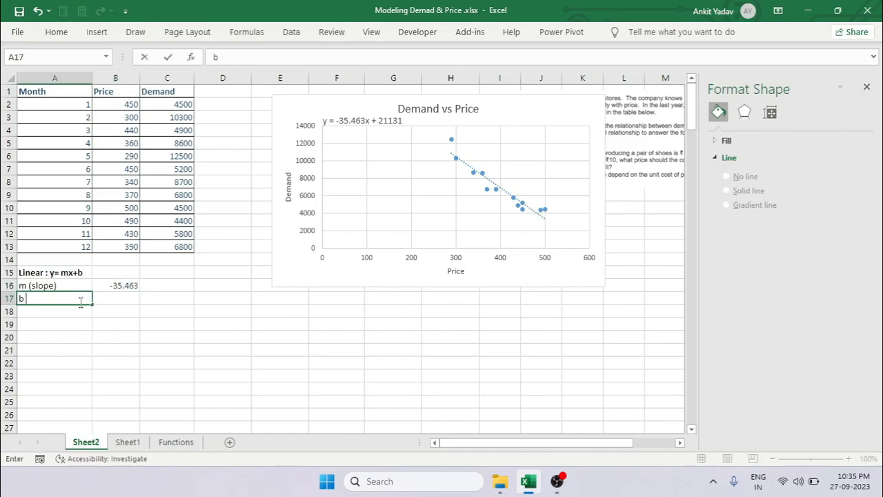
text( (intercept)
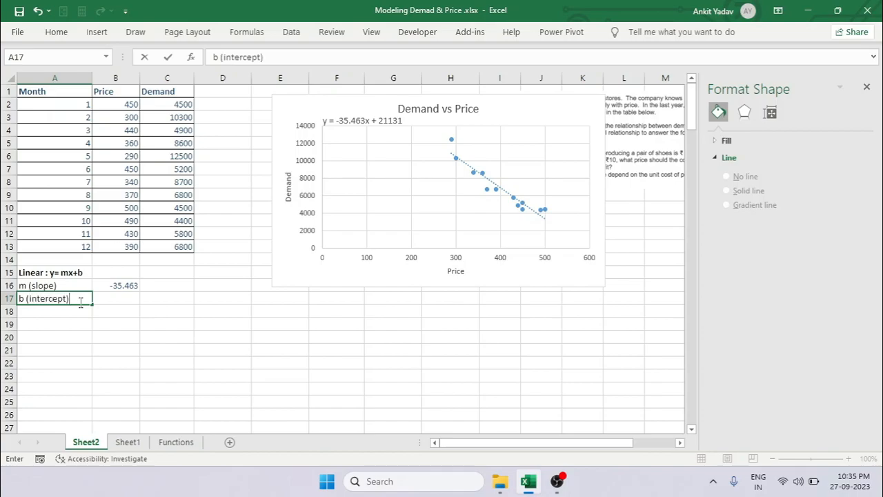
key(Tab)
text(2)
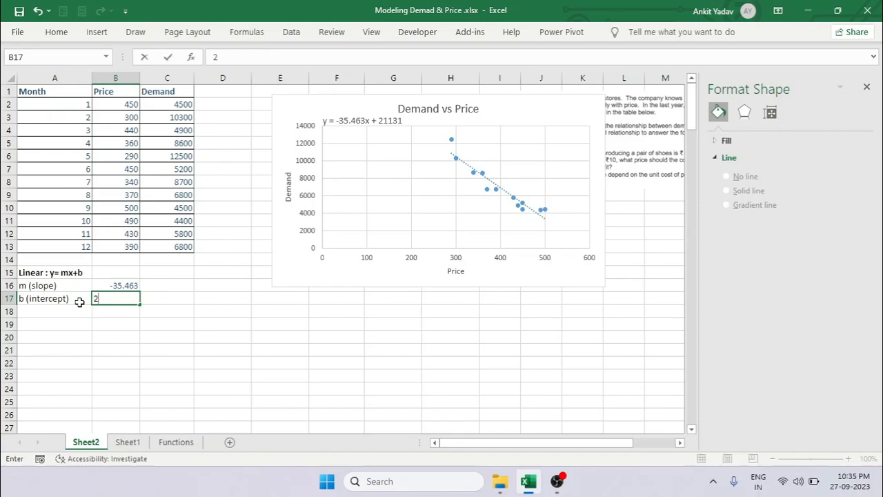
text(1131)
key(Return)
Merge and center the "Linear : y= mx+b" heading across cells A15:B15
key(Up)
key(Up)
key(Right)
key(Left)
key(Up)
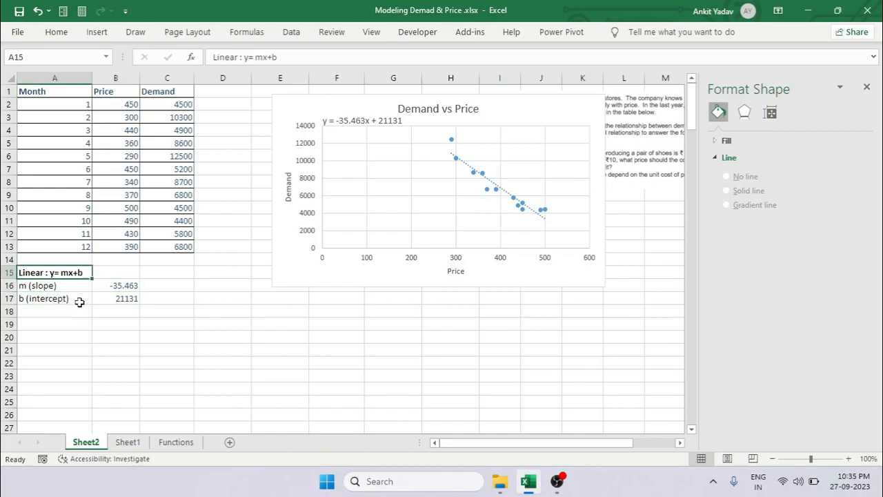
key(shift+Right)
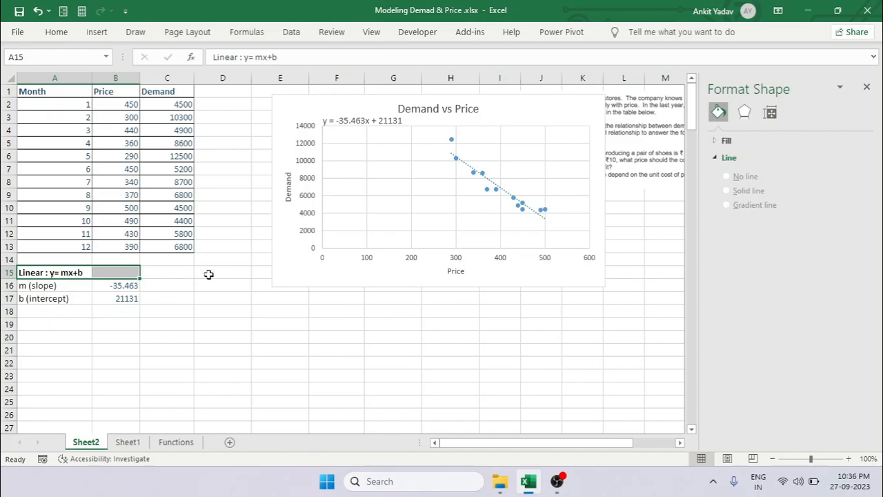
click(57, 33)
click(872, 98)
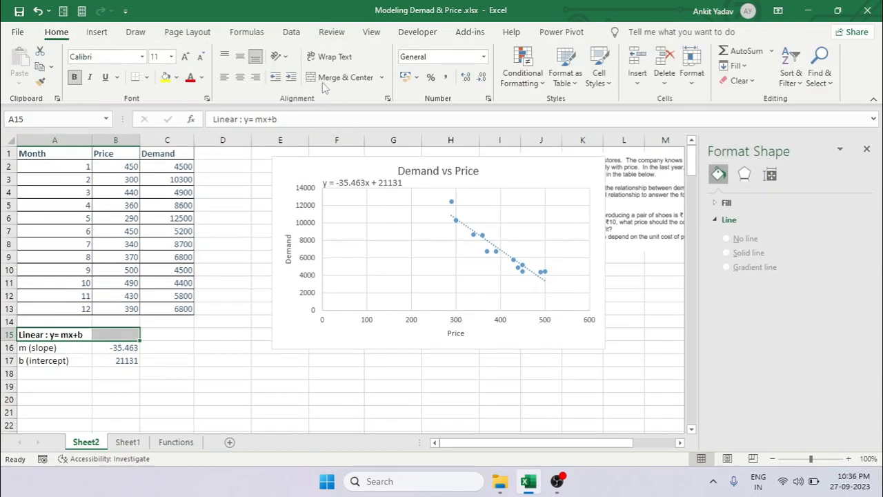
click(345, 77)
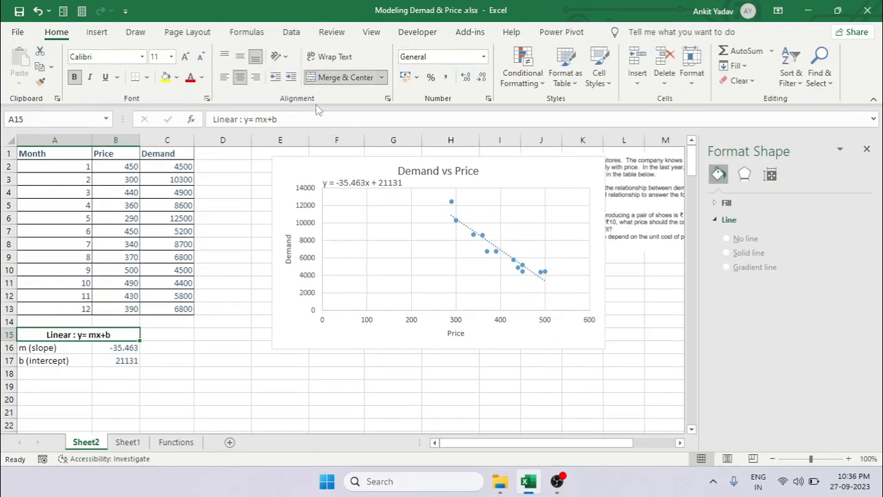
Apply all borders to the linear parameter table in cells A15:B17
shift+click(99, 360)
click(146, 77)
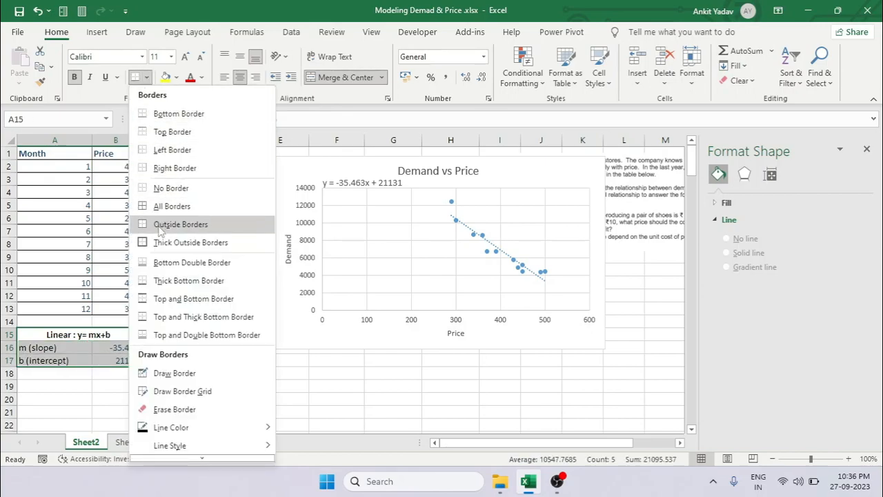
click(166, 204)
click(132, 340)
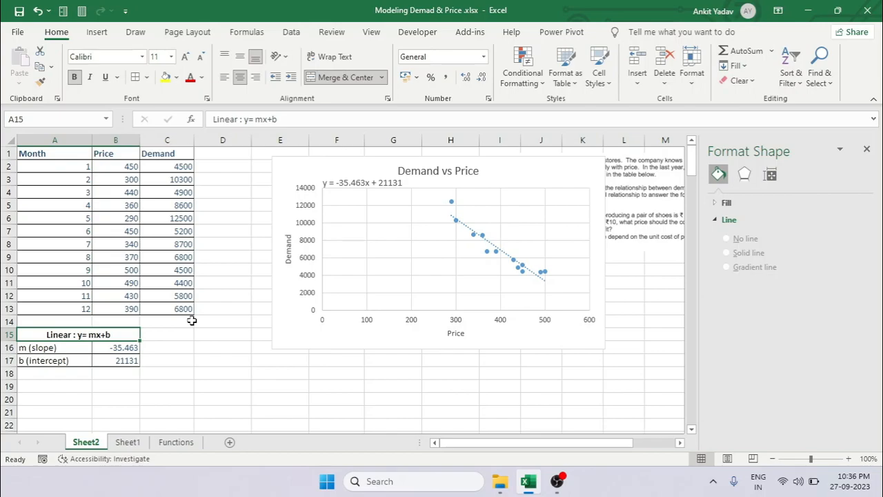
Add a Power trendline to the Demand vs Price chart alongside the linear one, and shift the chart slightly toward the data table
click(352, 168)
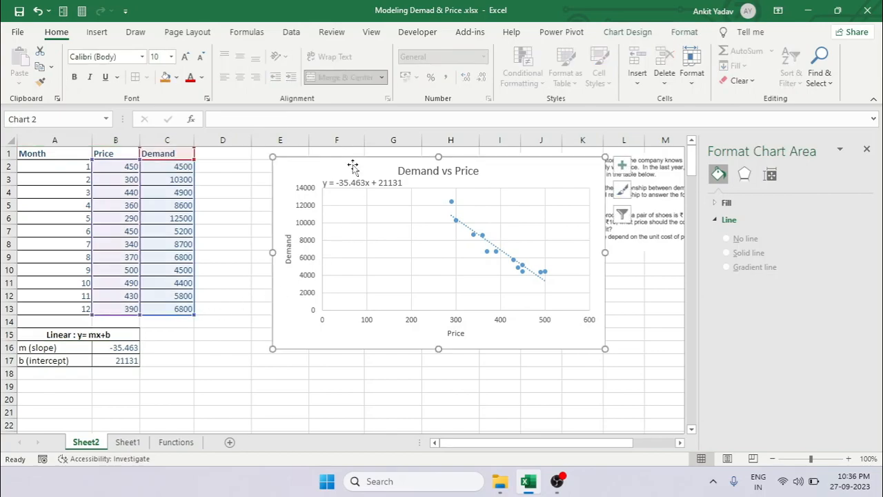
click(621, 34)
click(24, 65)
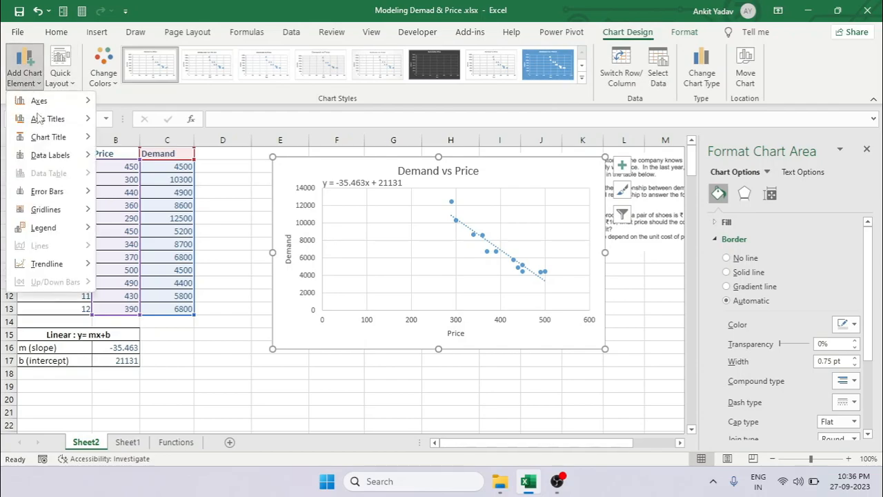
mouse_move(72, 266)
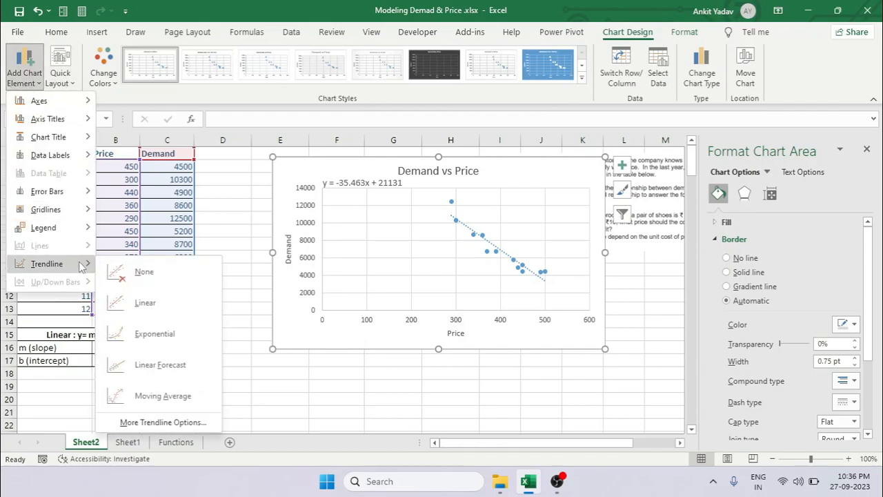
click(166, 423)
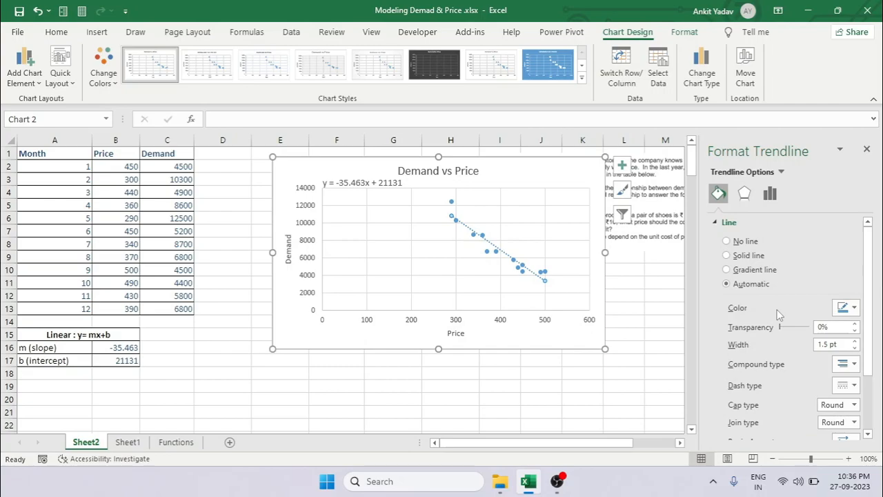
scroll(773, 220, down, 3)
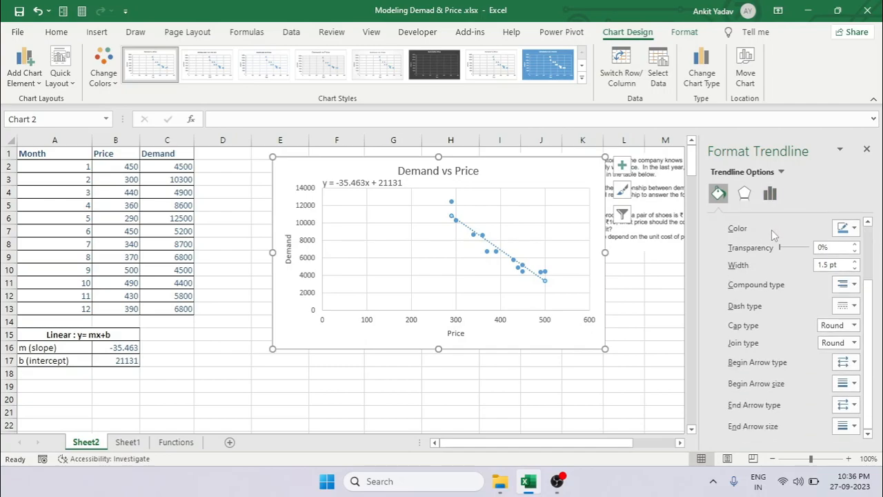
click(770, 194)
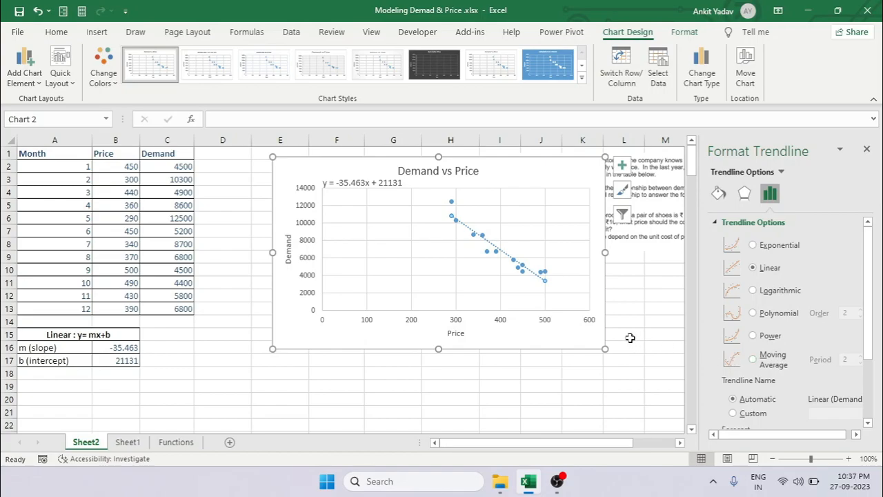
drag(630, 337, 615, 327)
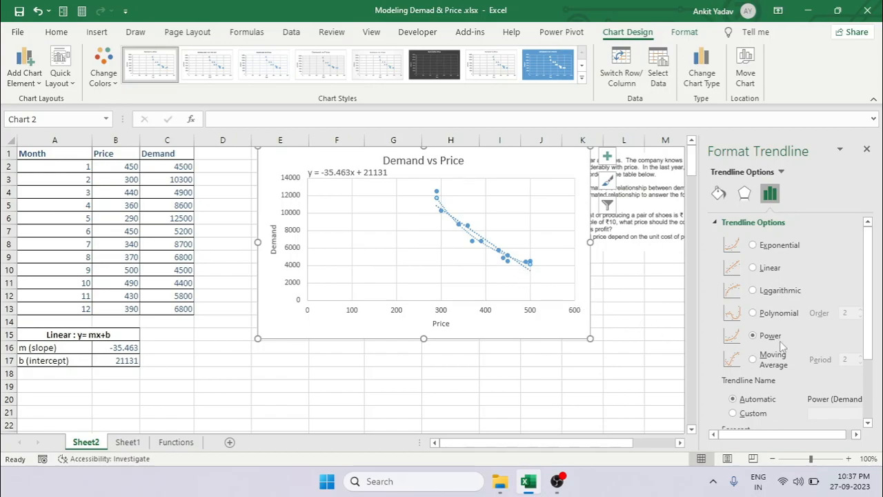
Display the Power trendline's equation on the chart and move it above the plot area, beside the chart title
scroll(780, 341, down, 3)
click(727, 401)
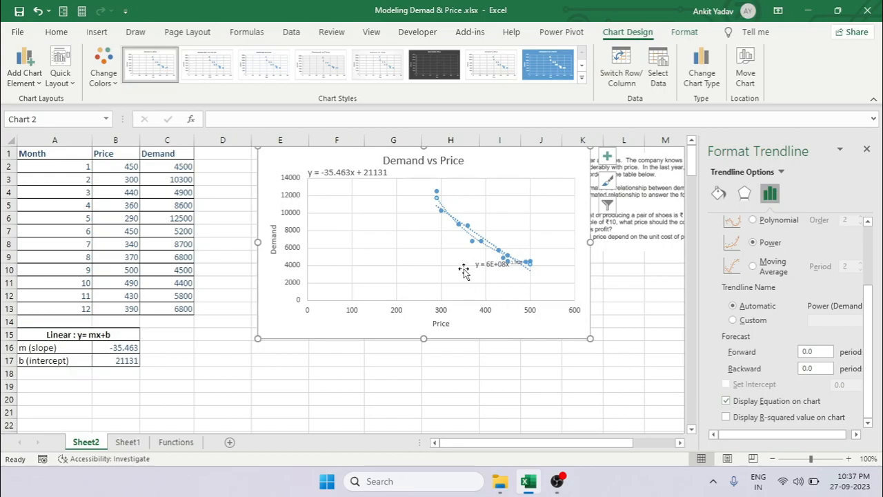
click(487, 265)
drag(485, 269, 498, 170)
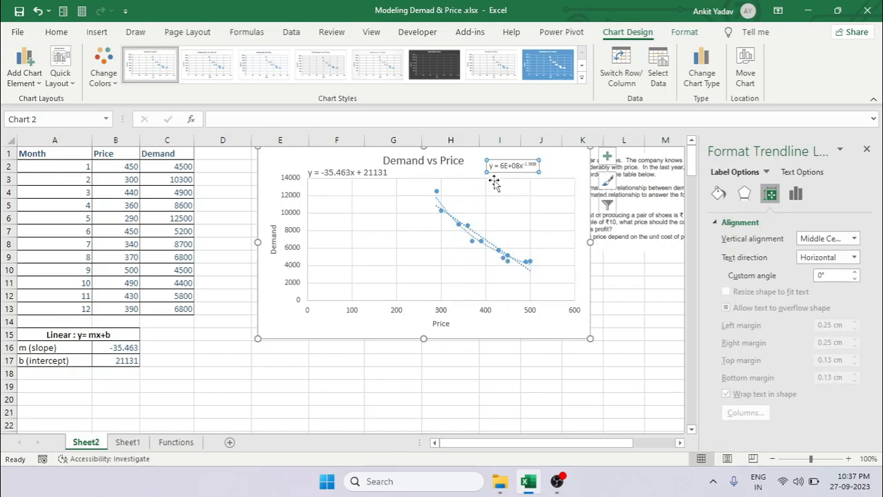
Increase the power equation's font size to 12 and reposition it at the plot area's upper edge, just below the chart title
click(59, 33)
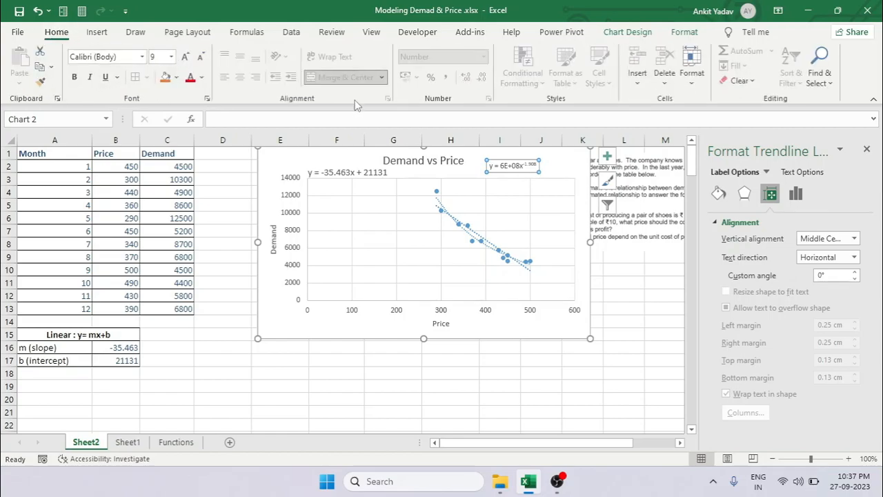
click(185, 55)
click(185, 56)
click(185, 55)
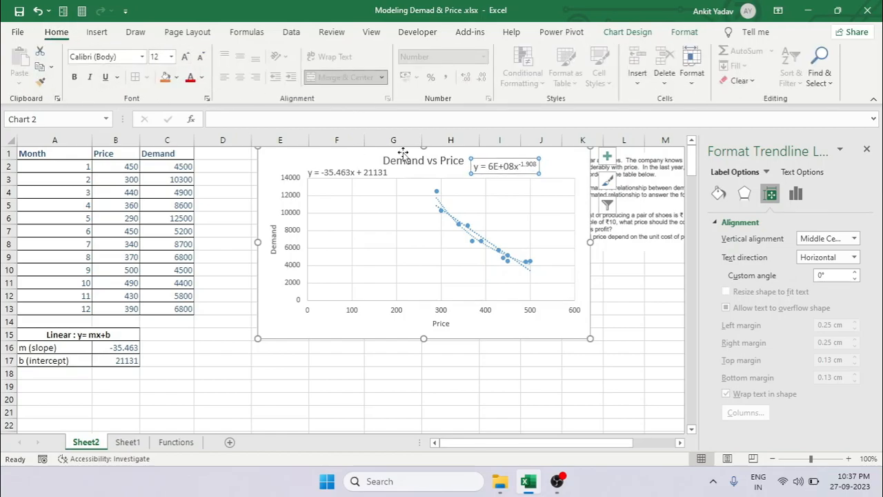
drag(502, 162, 483, 168)
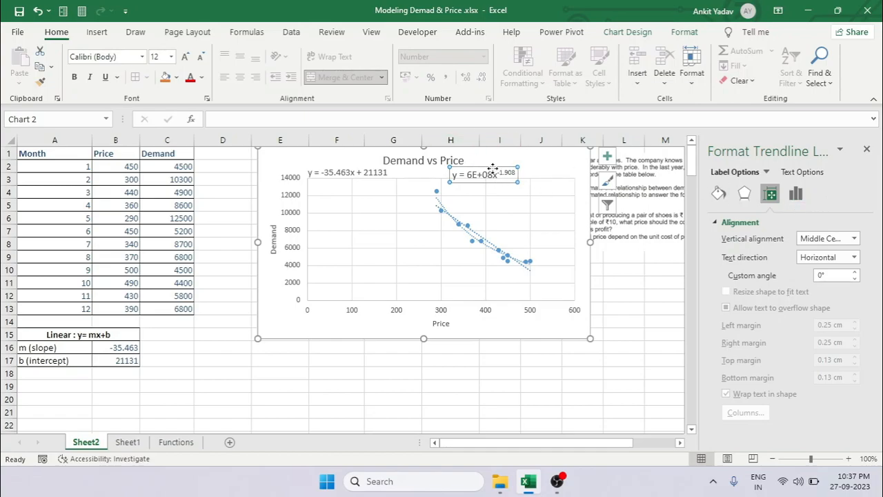
Set the power equation label's number format to the Number category with 2 decimal places and the 1000 separator
click(795, 194)
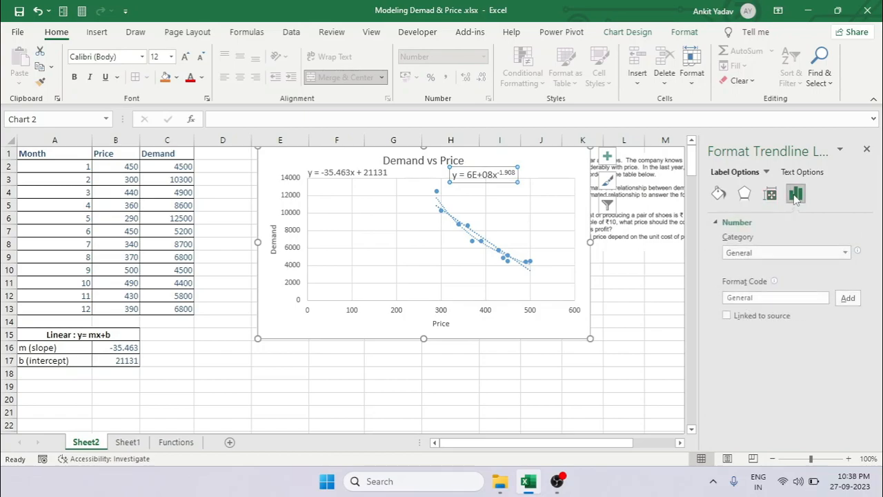
click(768, 253)
click(764, 279)
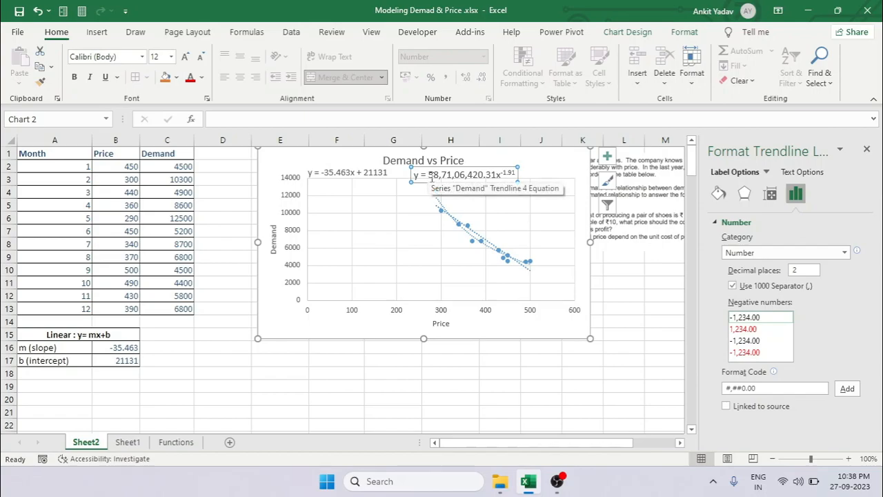
Enter the heading "Power: y =ax^b" in cell C15 in bold
click(171, 334)
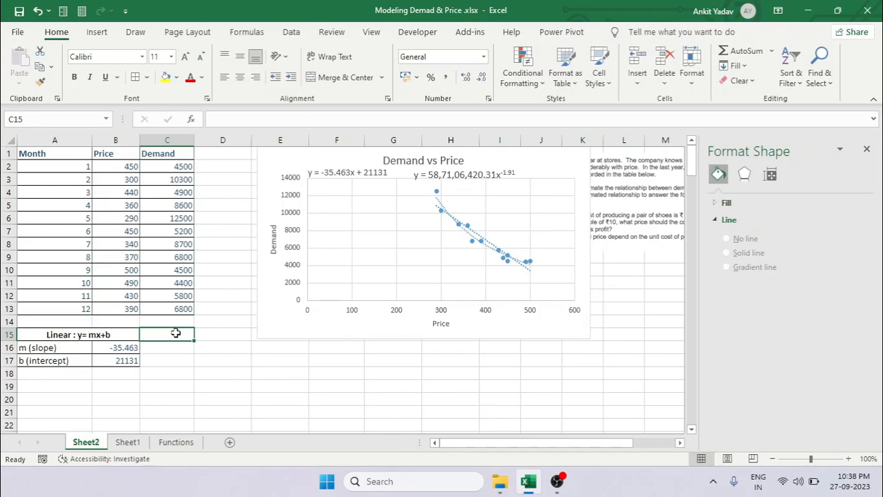
text(P)
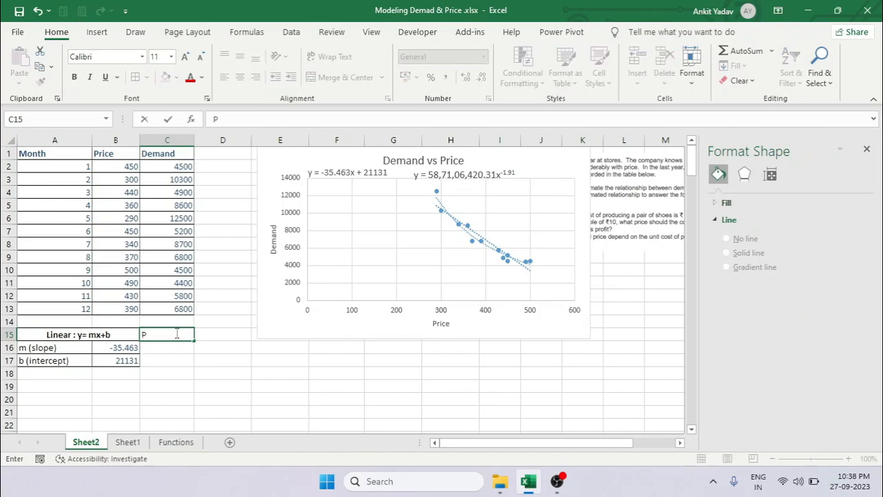
text(ower)
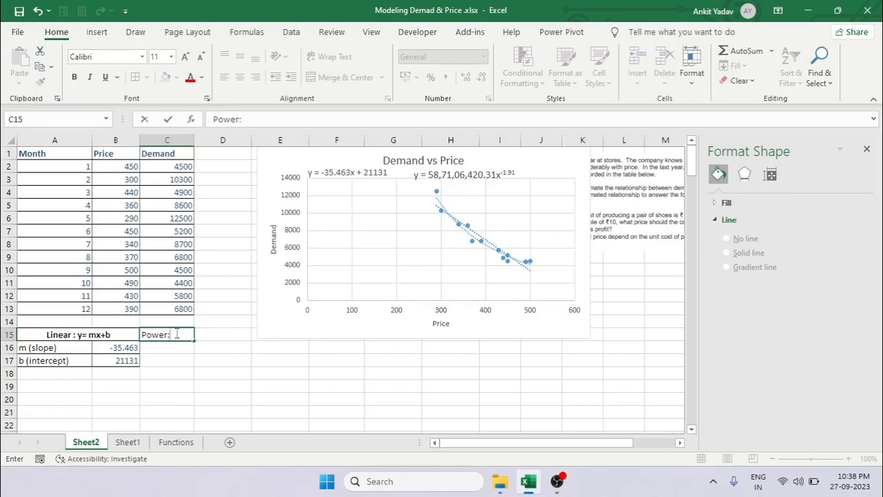
text(:y)
key(BackSpace)
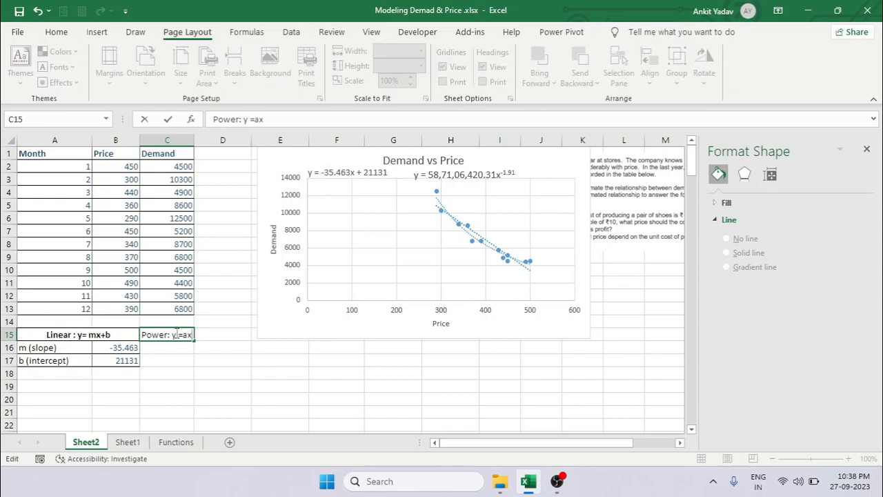
text(^b)
key(Return)
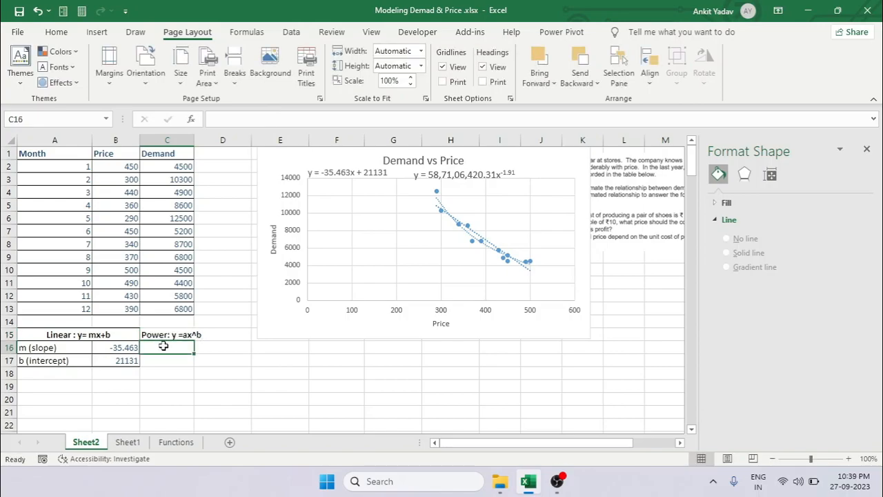
Enter the label "a (constant)" in cell C16
text(a (consta)
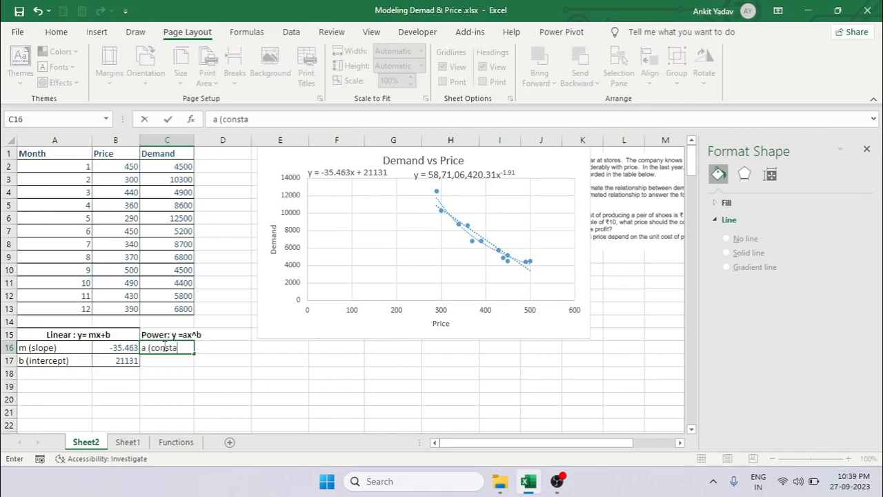
text(nt_))
key(Return)
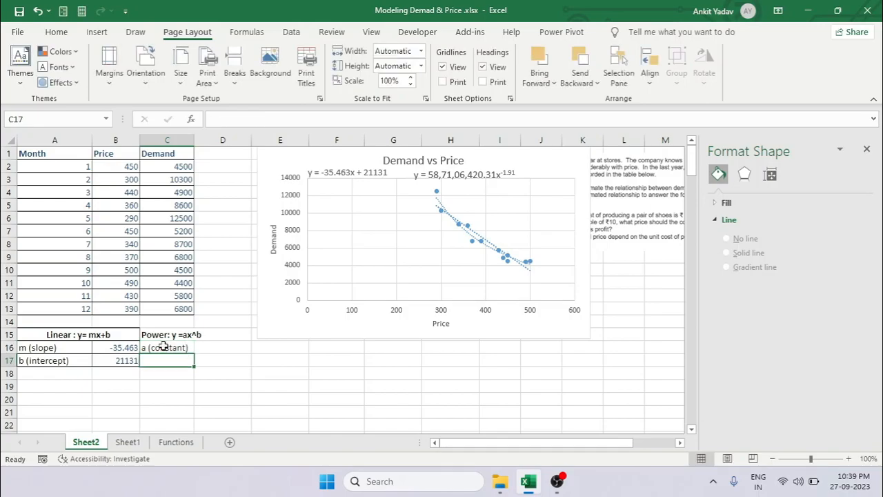
Enter the label "b ( Exponent)" in cell C17
text(b ()
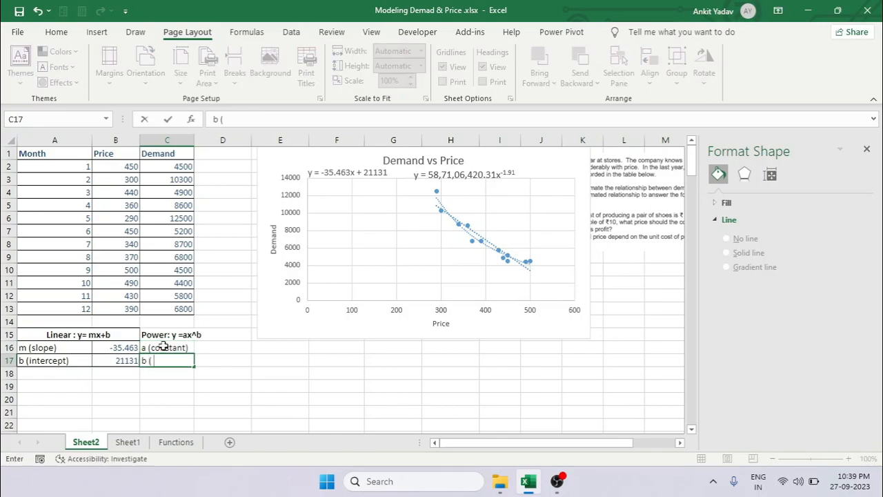
text( Exponent))
key(Right)
Enter the power equation's constant 587106420.31 in cell D16 and its exponent -1.91 in cell D17
key(Up)
key(Left)
key(Right)
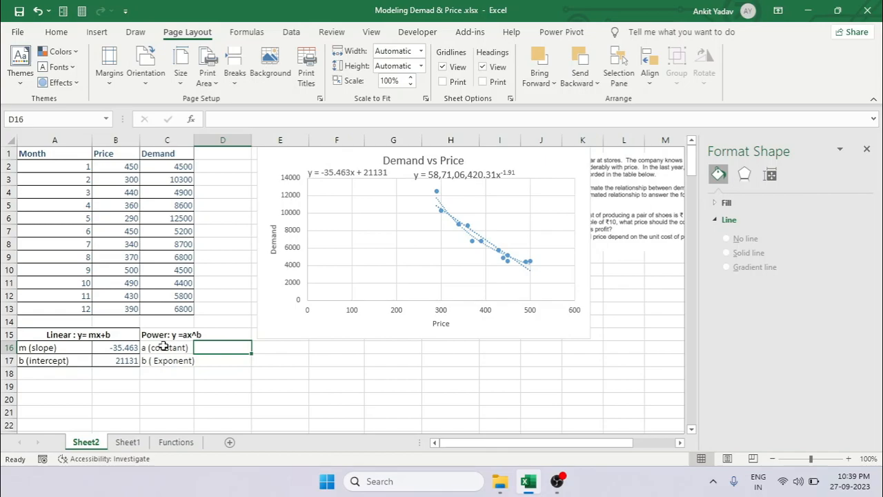
text(58)
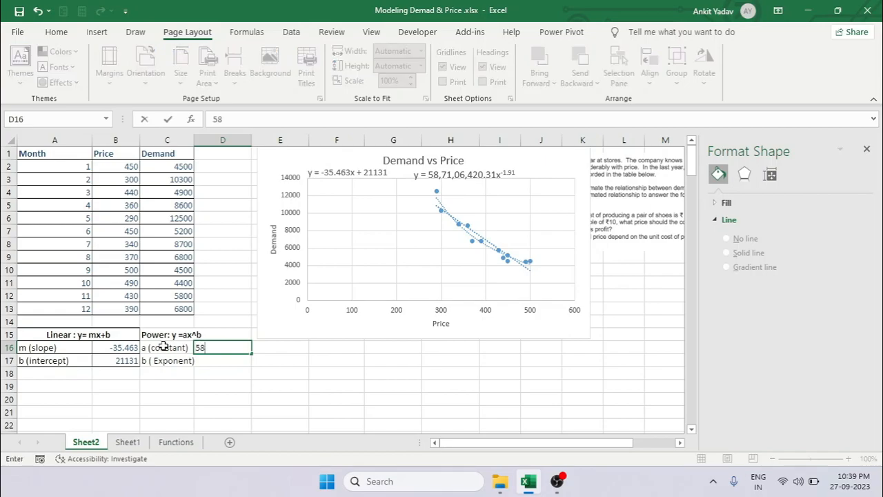
text(7106420.31)
key(Return)
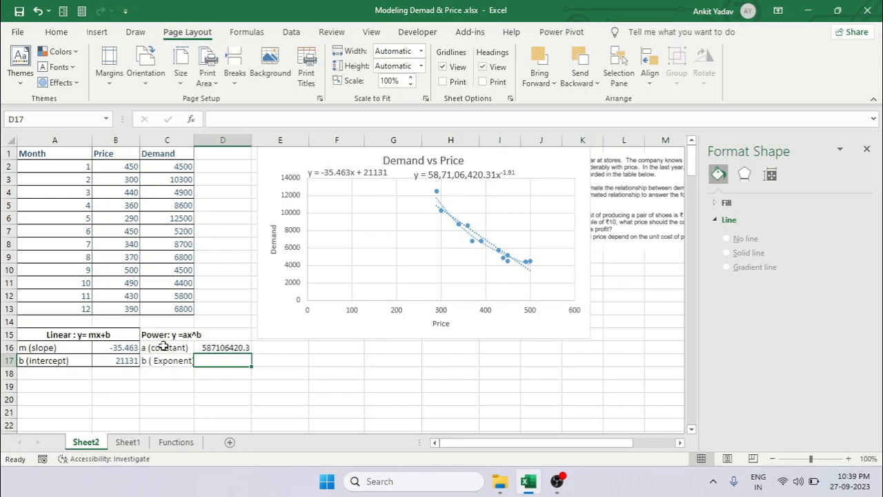
text(-1)
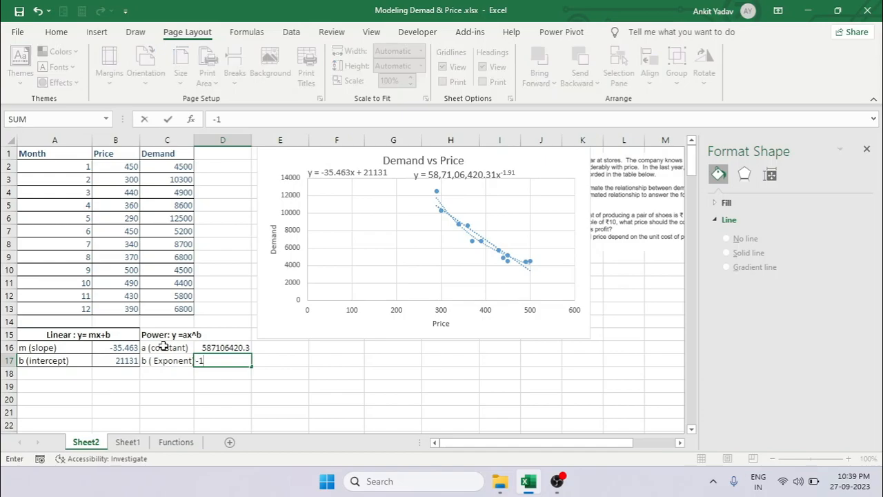
text(.91)
key(Tab)
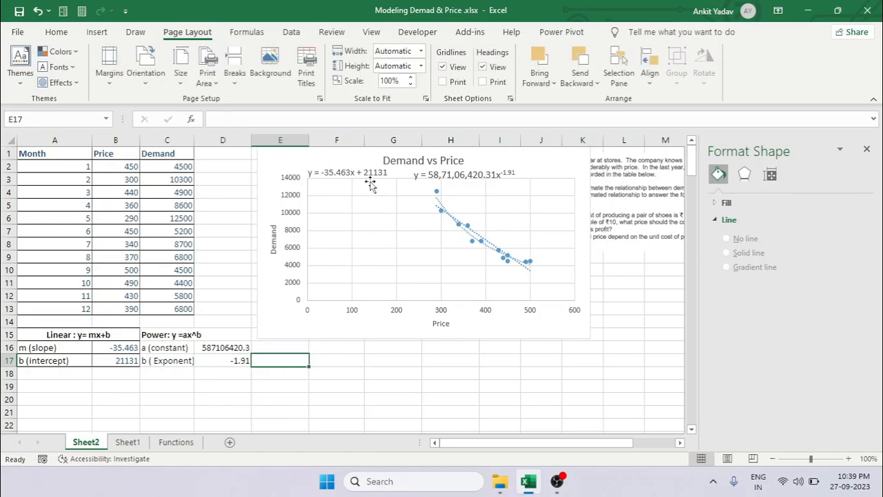
Merge and center the power heading across C15:D15 and add borders to the power parameter block C15:D17
click(272, 160)
click(225, 347)
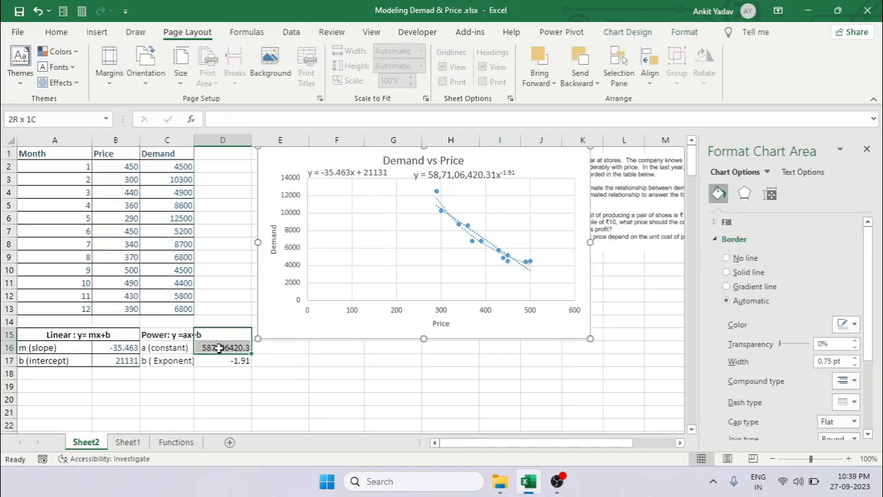
click(175, 333)
drag(175, 332, 209, 333)
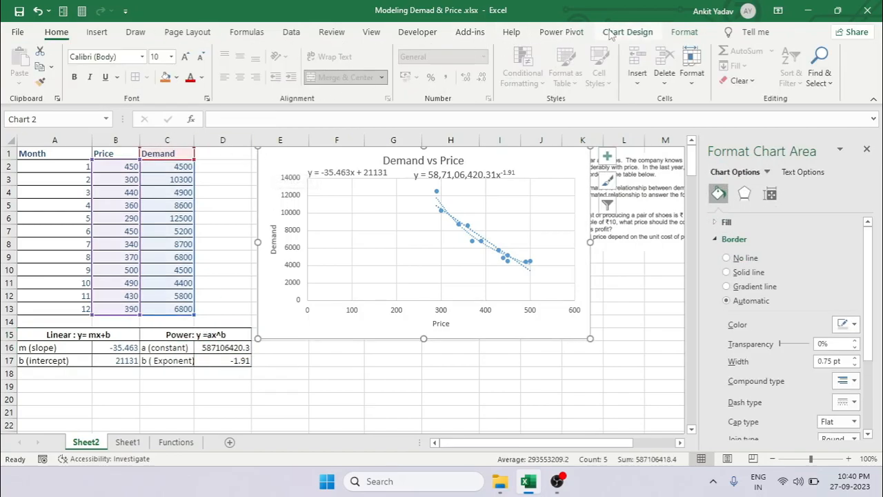
Add an exponential trendline to the Demand vs Price chart and display its equation on the chart
click(626, 31)
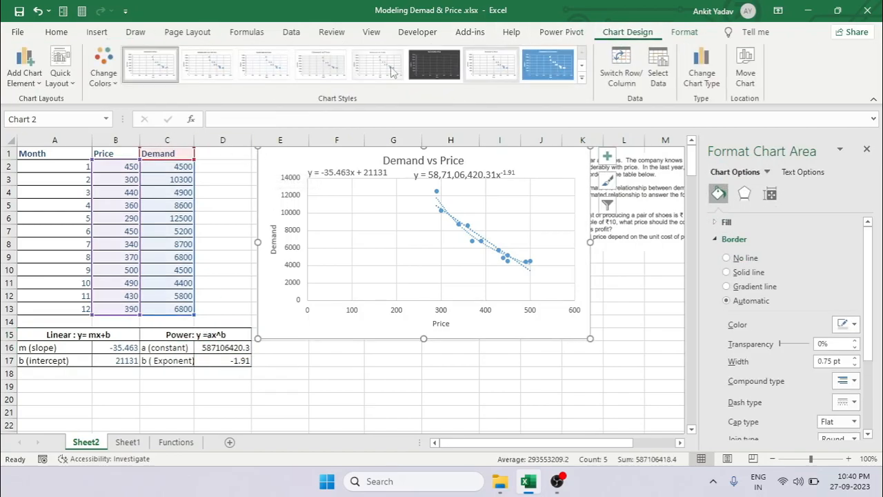
click(27, 69)
mouse_move(47, 262)
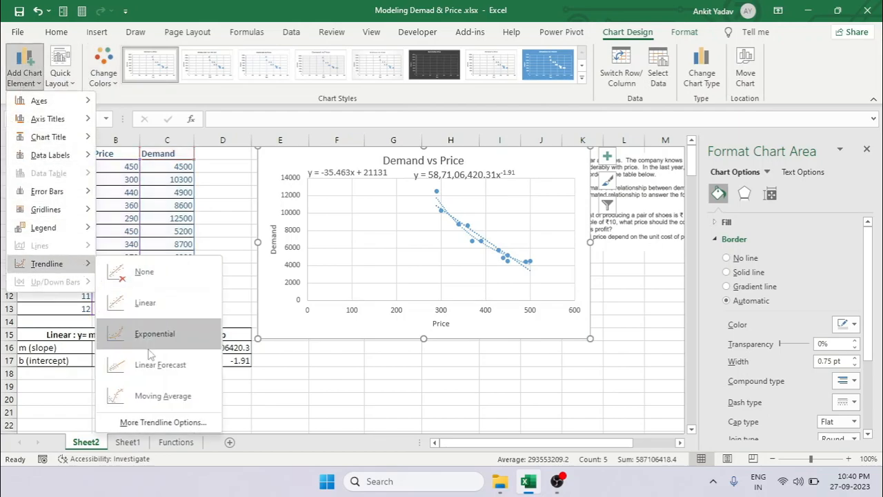
click(167, 420)
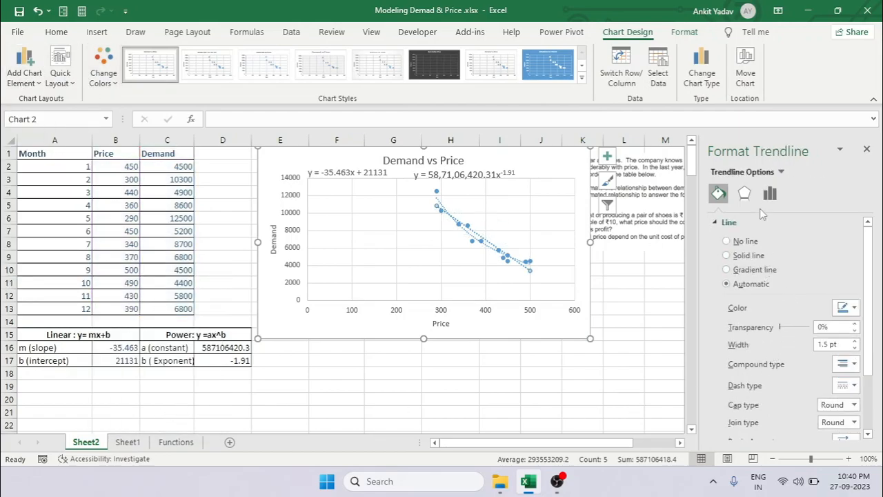
click(769, 195)
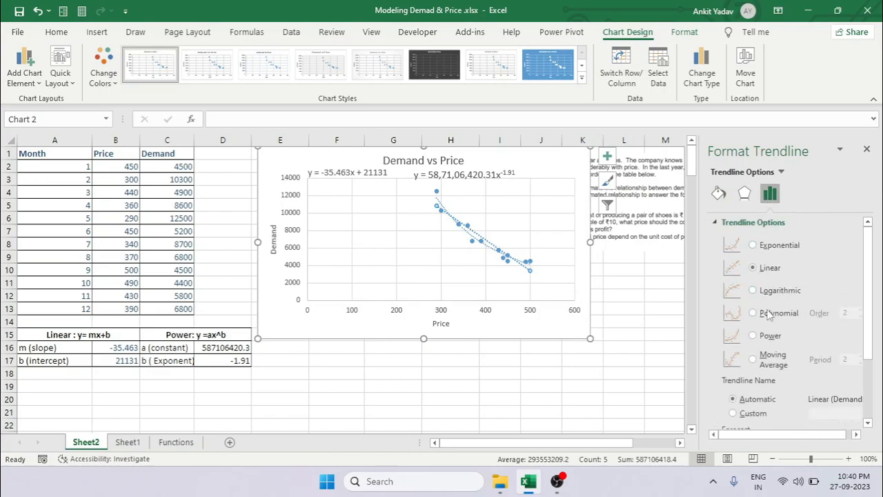
click(771, 248)
mouse_move(437, 193)
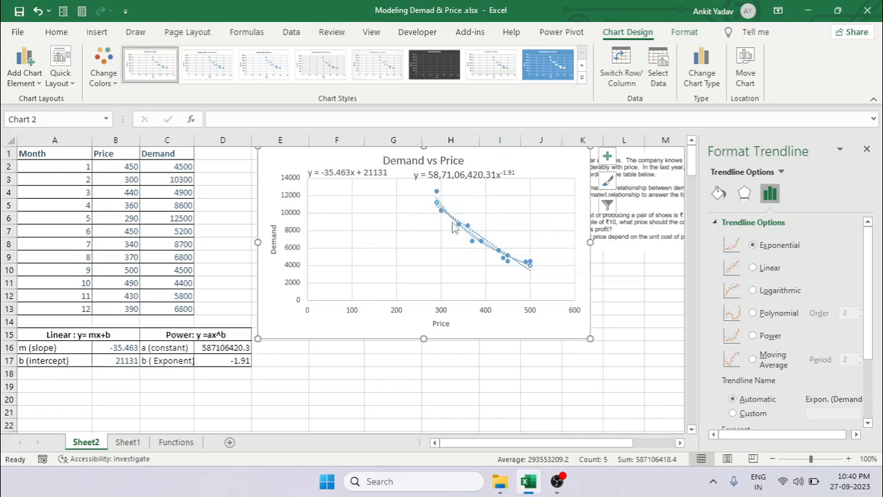
scroll(752, 338, down, 3)
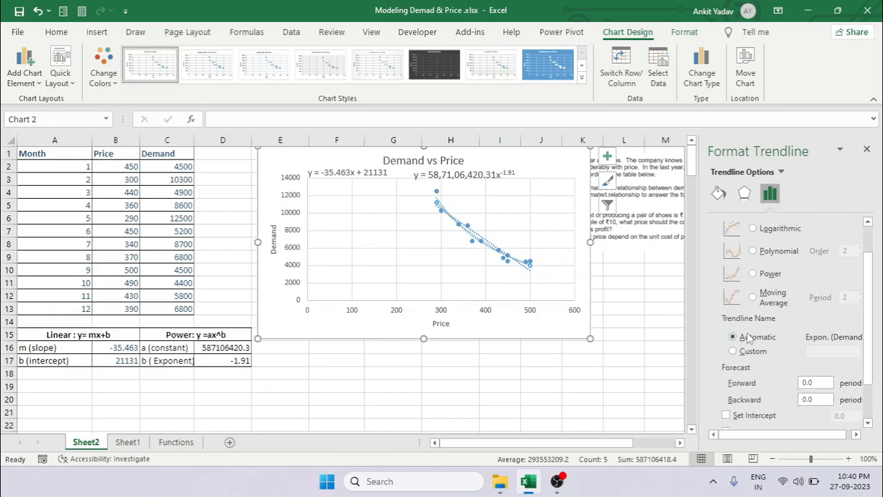
click(762, 403)
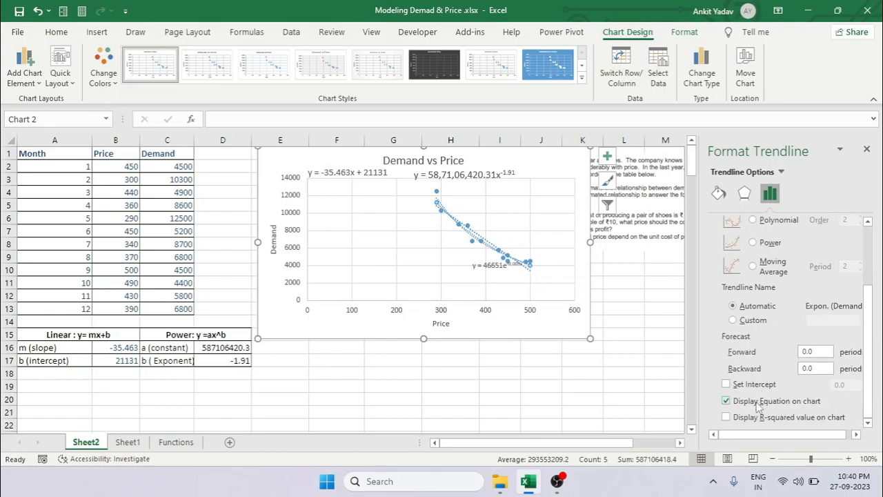
Move the exponential equation to the empty area left of the data points and set its font size to 11
drag(491, 271, 345, 232)
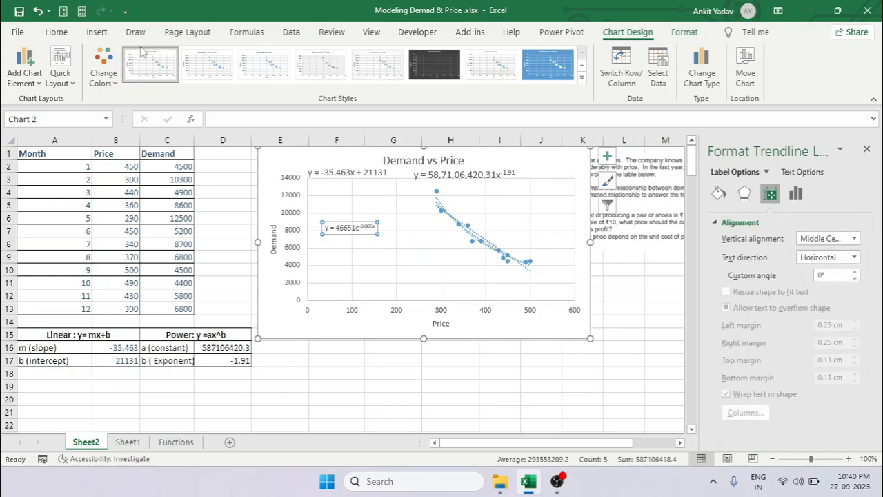
click(57, 32)
click(185, 56)
click(185, 57)
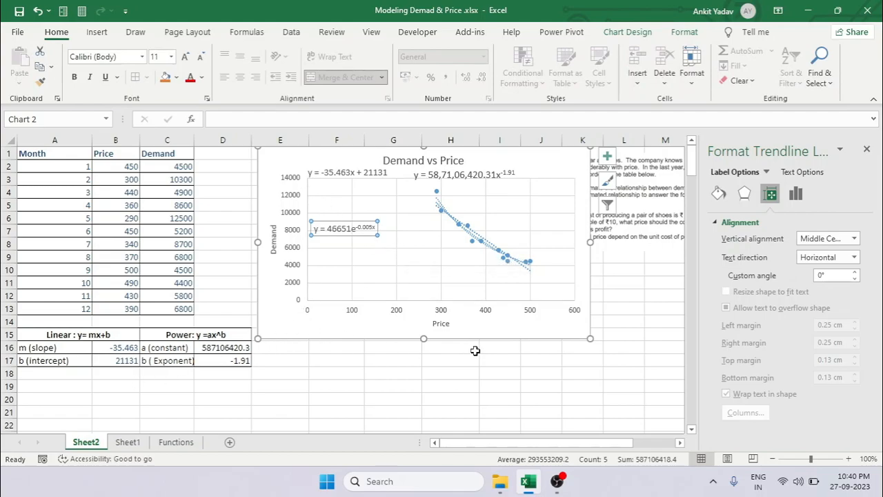
Shrink the chart so that its lower edge sits at the end of row 12
drag(591, 338, 567, 301)
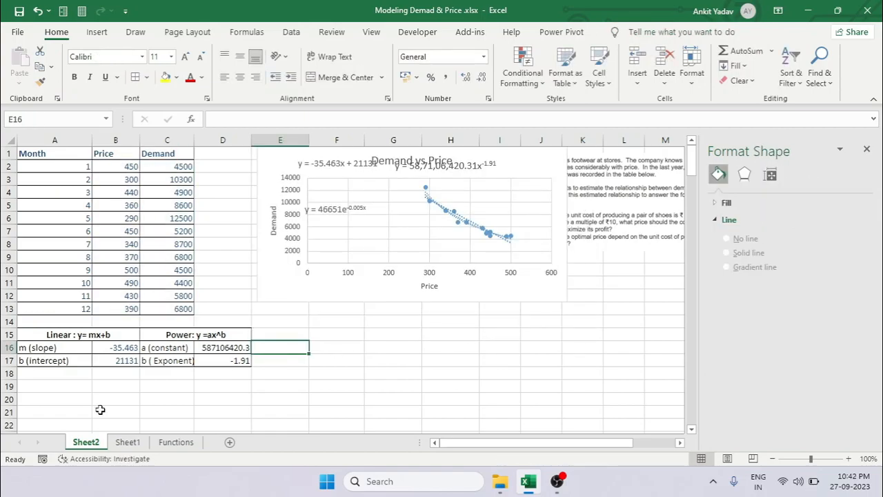
Enter the heading "Expontential : y=ae^(bx)" in cell E16 in bold
text(Ex)
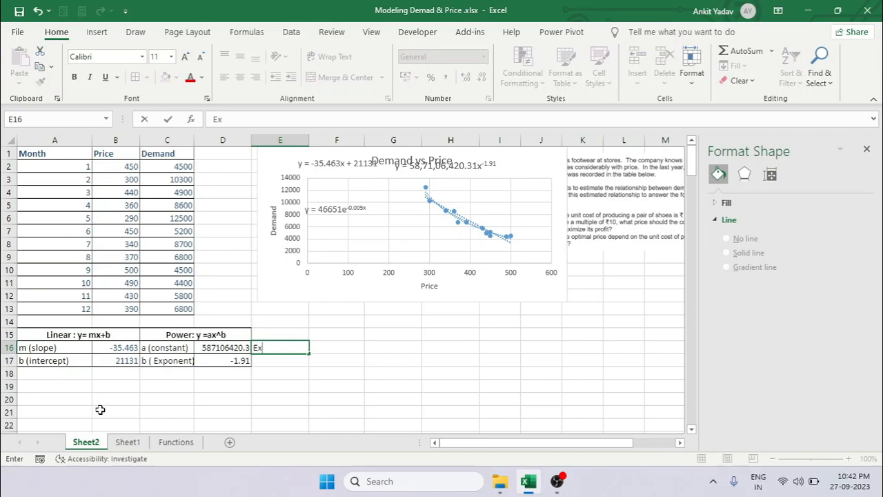
text(pontential : Y)
key(BackSpace)
text(y)
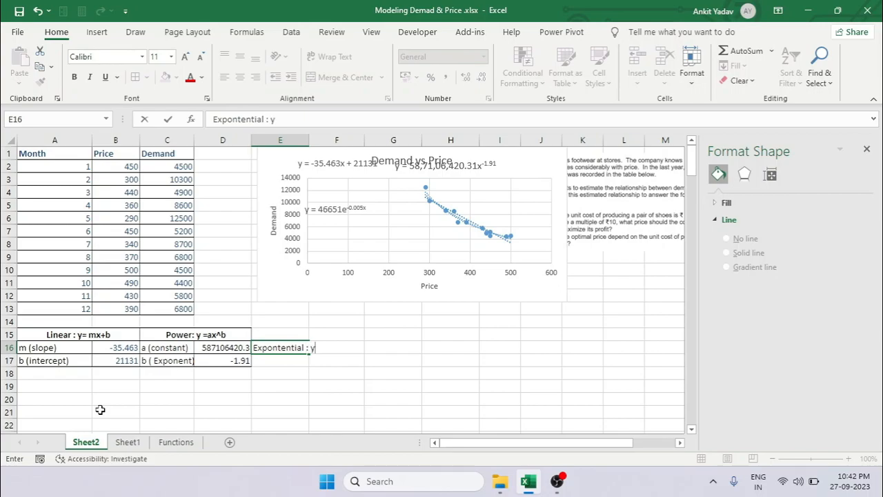
text(=ae^bx))
key(ctrl+Return)
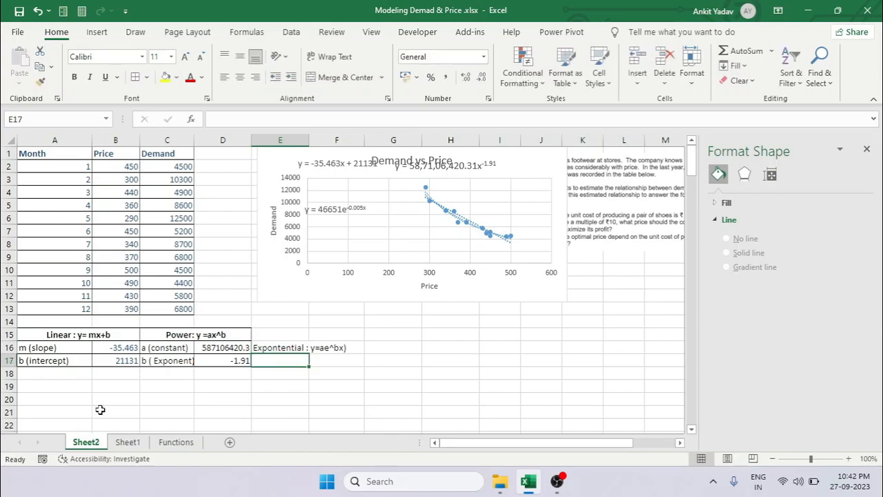
key(ctrl+b)
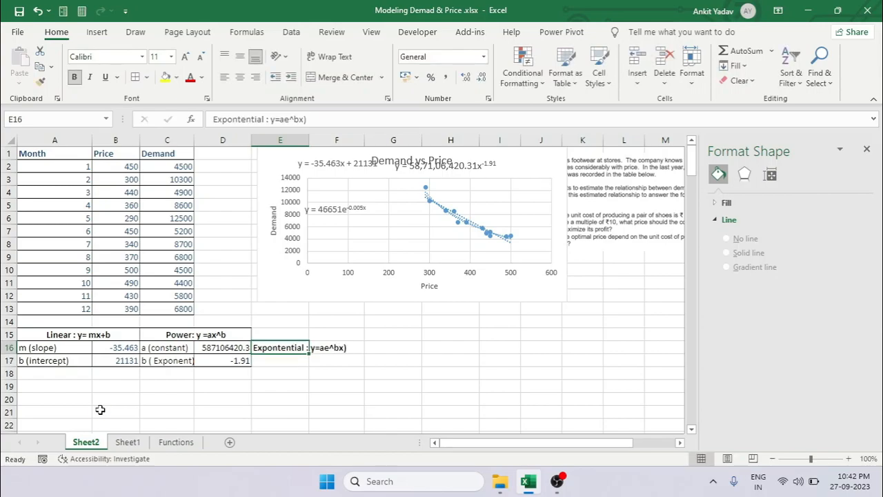
click(292, 121)
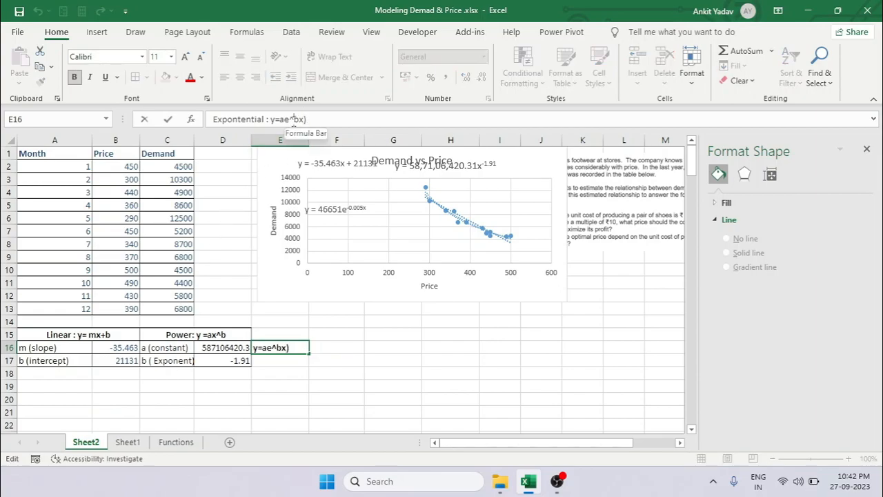
text(()
key(ctrl+Return)
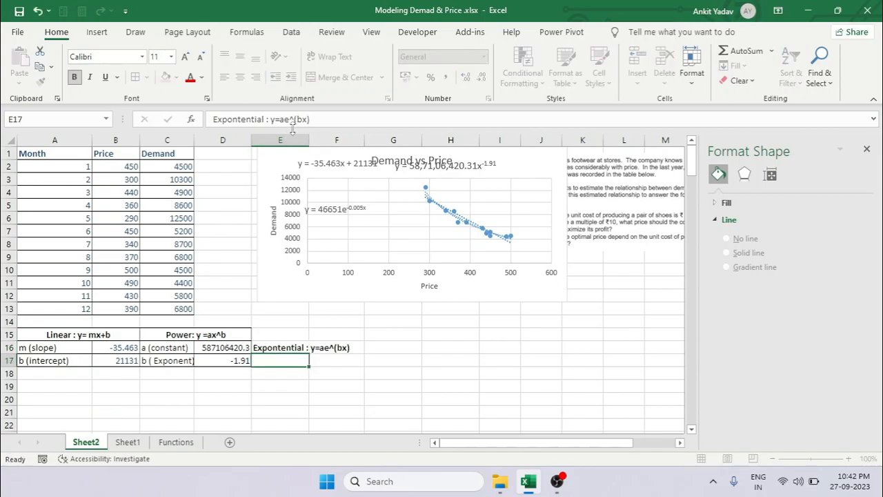
Copy the exponential heading from E16 up to E15 and clear the original from E16
key(ctrl+c)
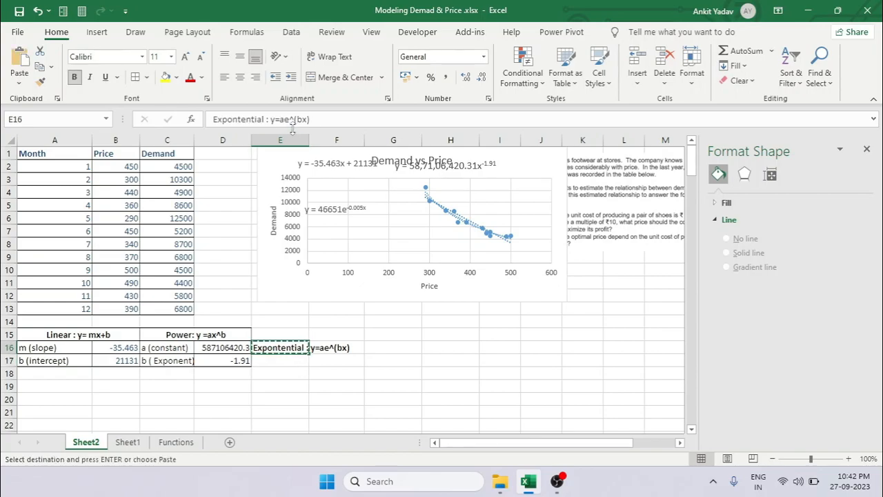
key(Up)
key(Return)
key(Down)
key(ctrl+v)
key(Left)
key(Right)
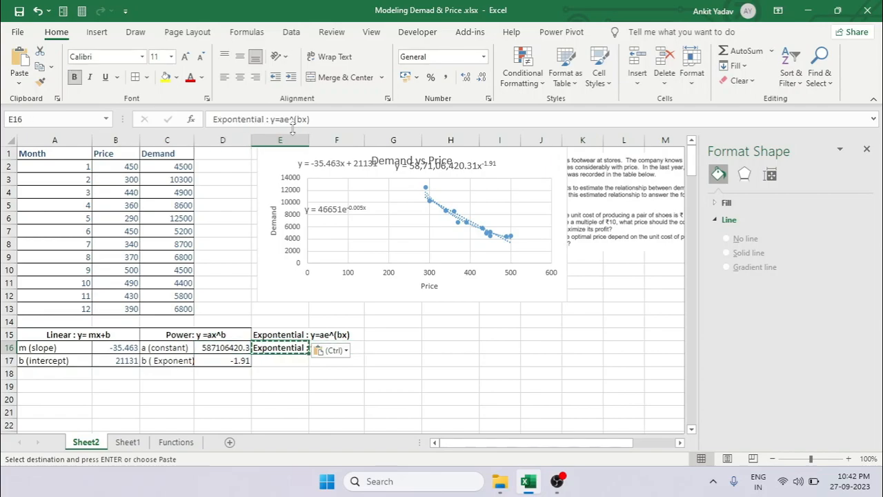
key(Escape)
key(Delete)
key(Up)
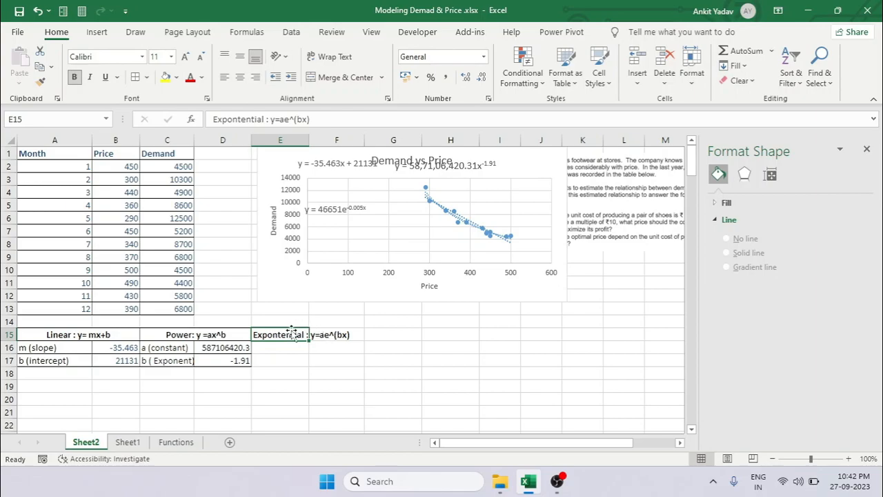
Copy the constant and exponent labels from C16:C17 to E16:E17
drag(177, 349, 178, 360)
key(ctrl+c)
click(271, 347)
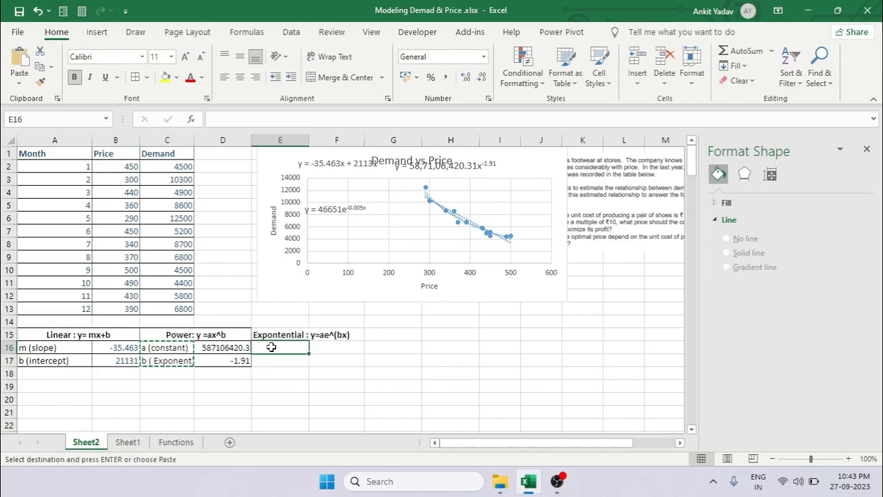
key(ctrl+v)
Enter the exponential equation's constant 46651 in cell F16 and its exponent -0.005 in cell F17
click(336, 346)
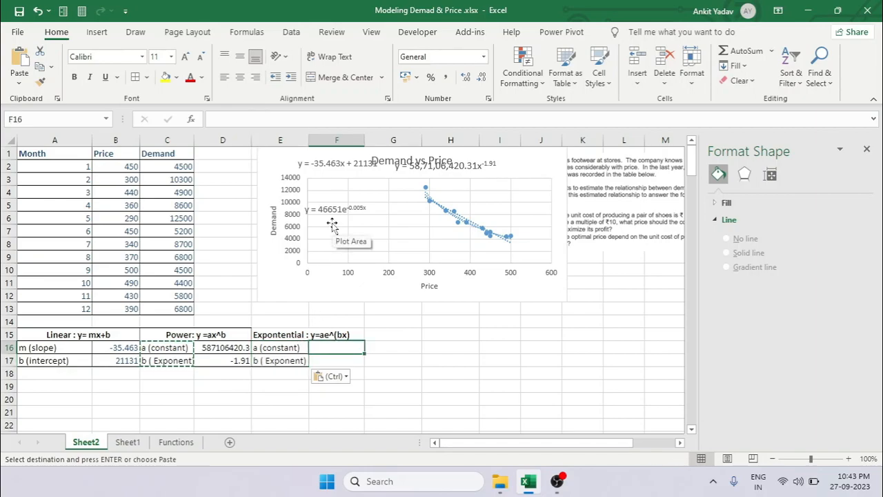
text(46651)
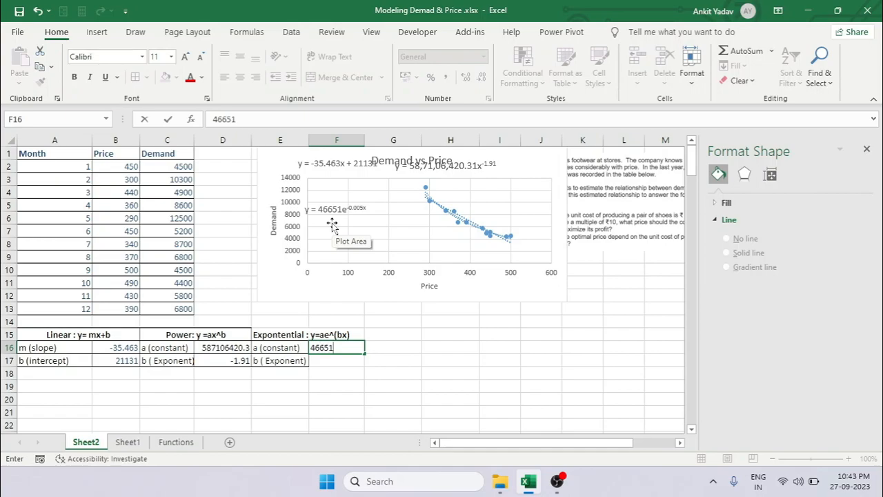
key(Return)
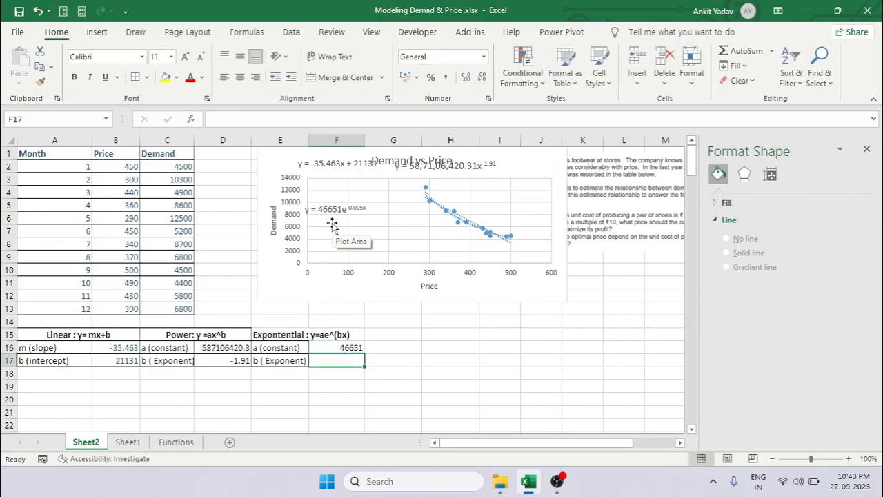
text(-)
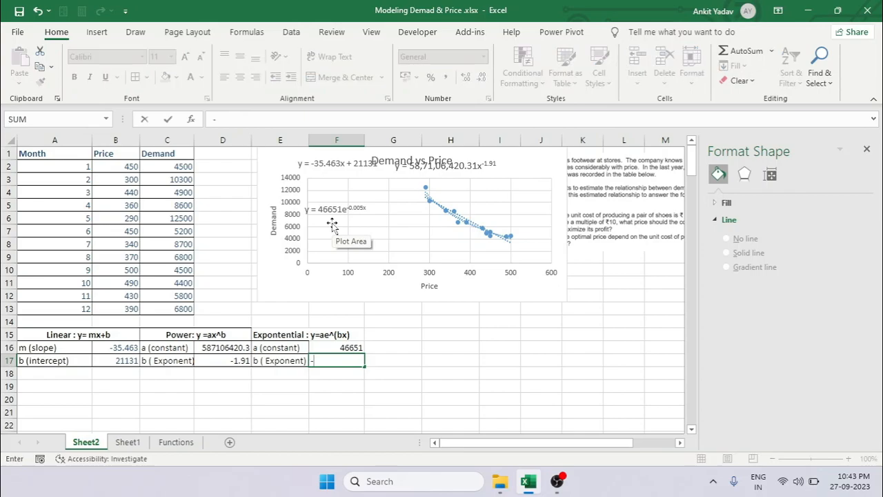
text(0.005)
key(Return)
Add borders to the exponential parameter block E15:F17
key(Up)
key(Up)
key(Up)
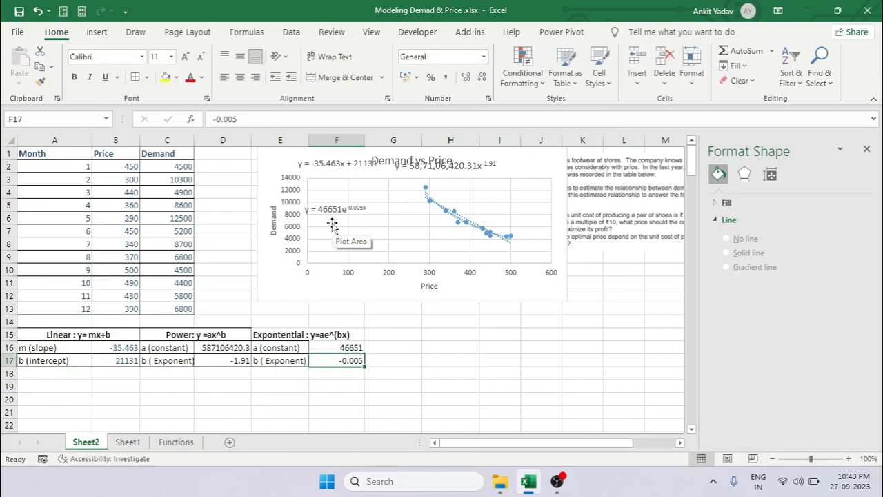
key(shift+Down)
key(Left)
key(shift+Right)
key(shift+Right)
key(shift+Left)
key(shift+Down)
key(shift+Down)
key(shift+Down)
key(shift+Up)
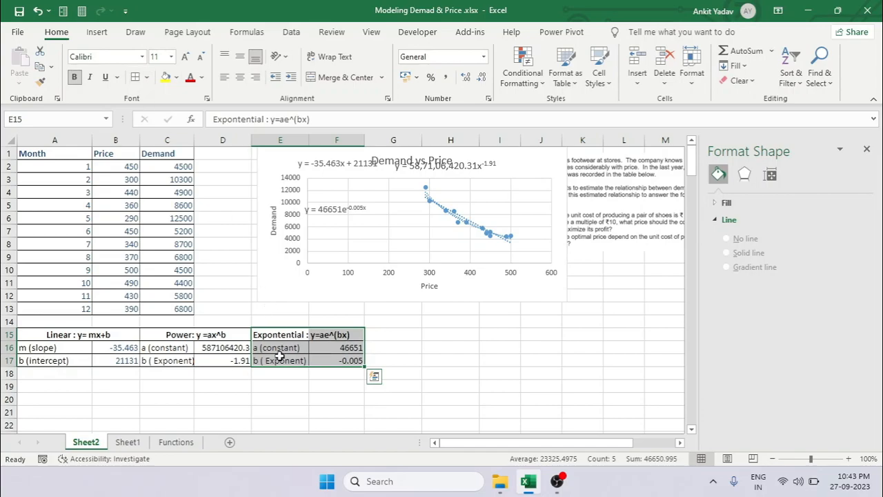
click(81, 337)
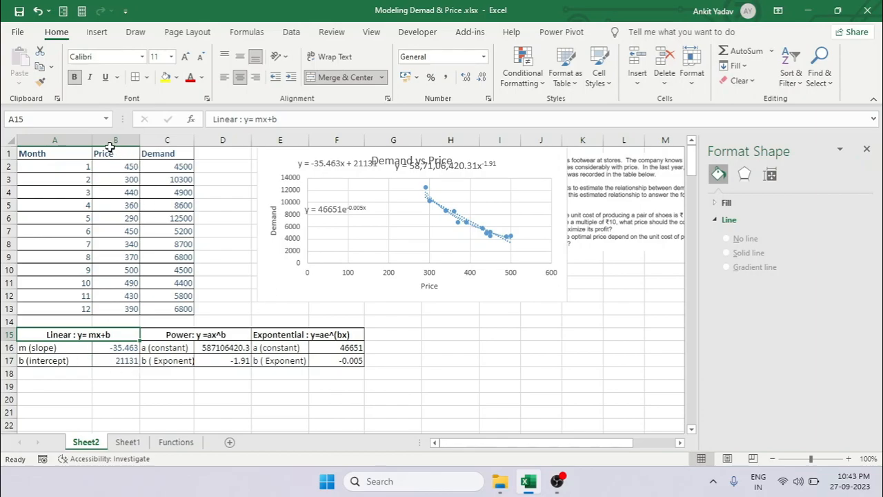
Copy the Price column B1:B13, heading included, to the range starting at A22
drag(113, 156, 122, 311)
key(ctrl+c)
click(69, 389)
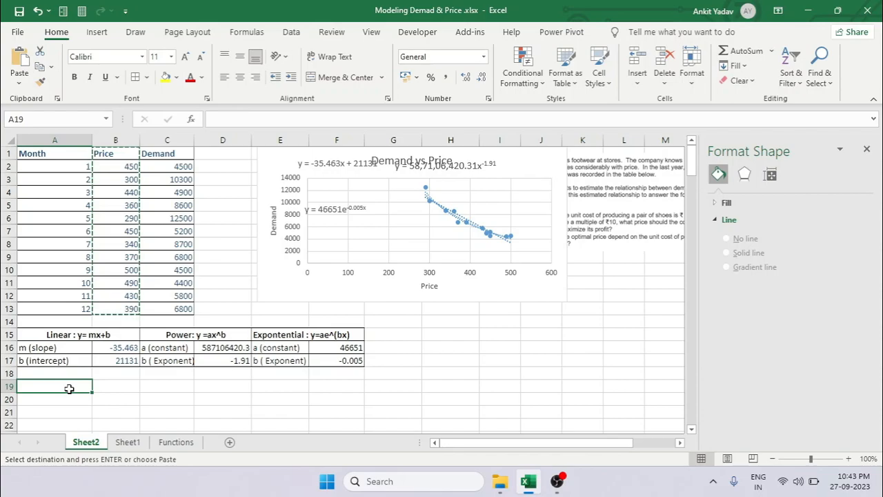
scroll(69, 388, down, 1)
click(69, 389)
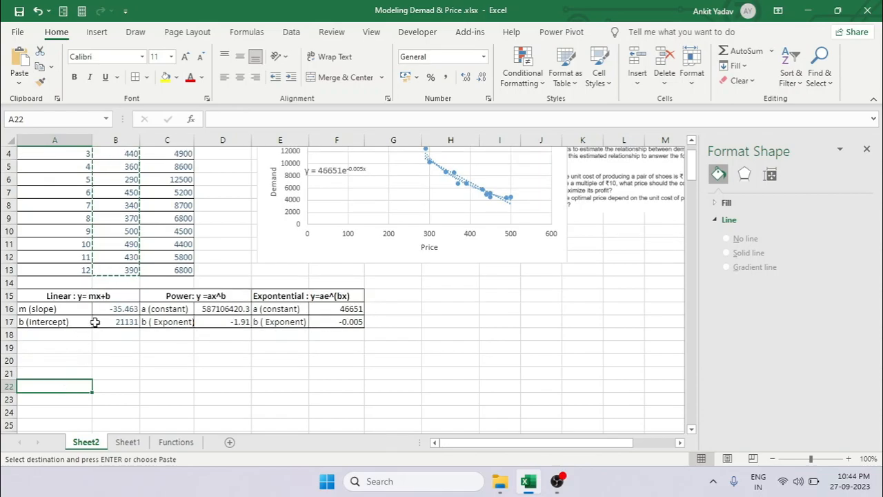
key(ctrl+v)
click(73, 372)
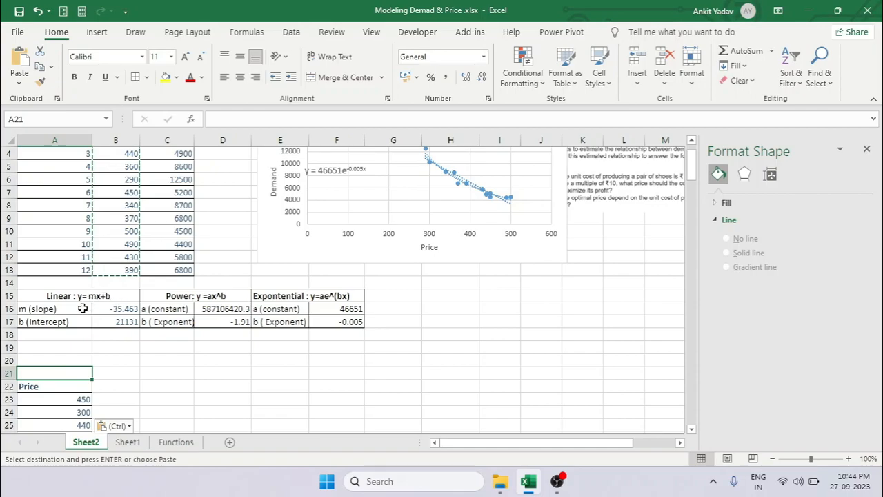
Enter the heading Demand in cell B22 next to the copied Price heading
click(116, 388)
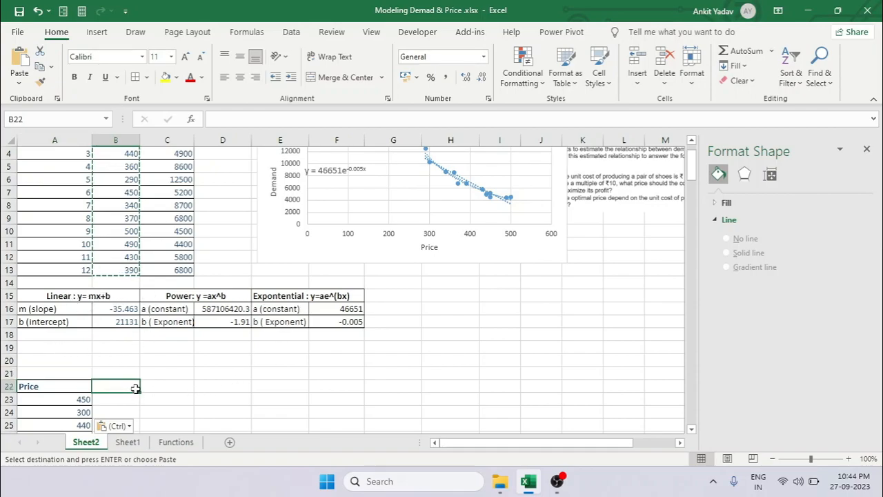
text(Deamd)
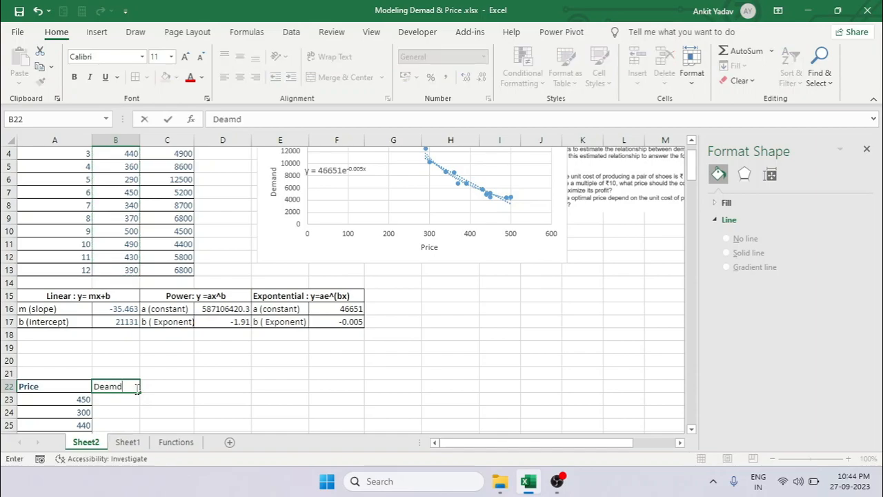
key(Return)
click(136, 388)
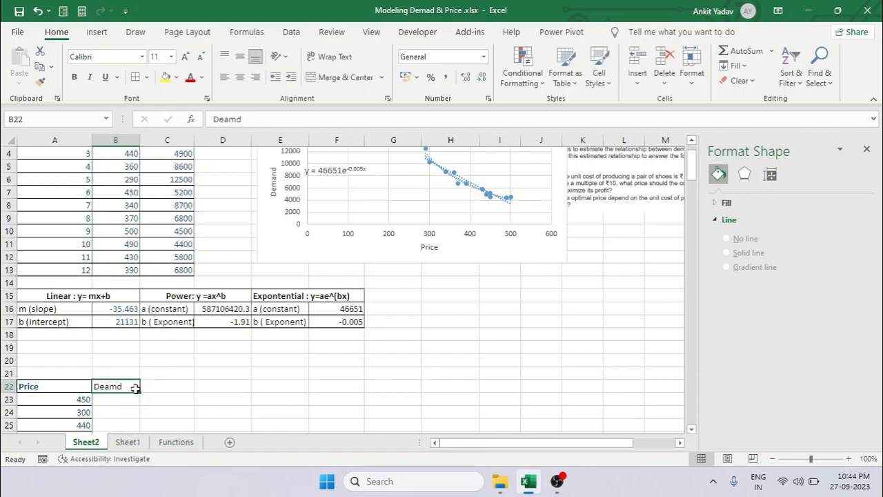
text(Demand)
key(Return)
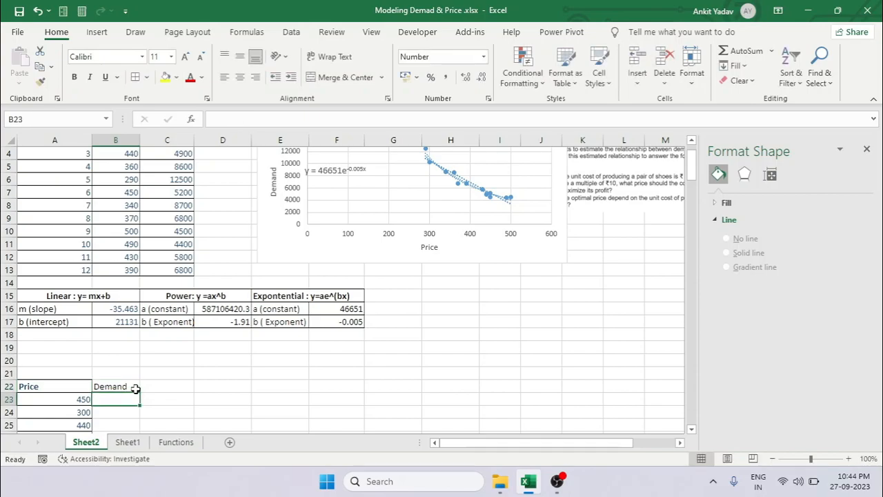
scroll(180, 207, up, 1)
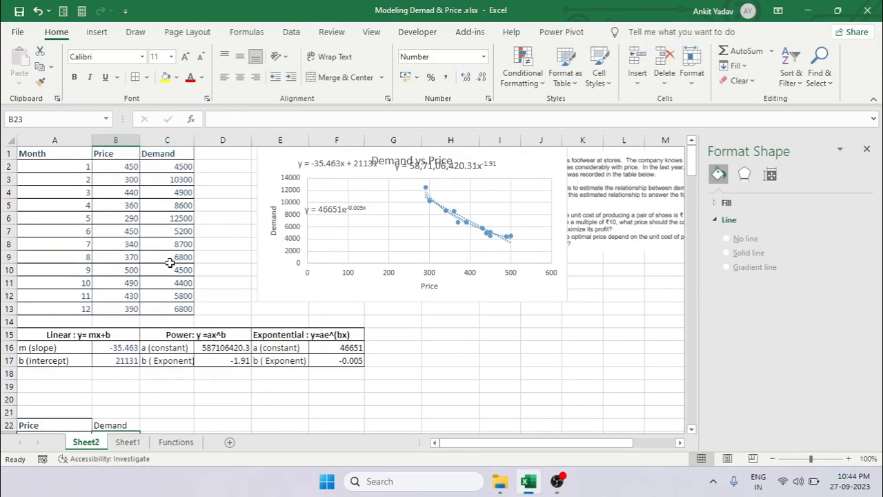
scroll(127, 362, down, 1)
scroll(127, 363, down, 1)
click(114, 386)
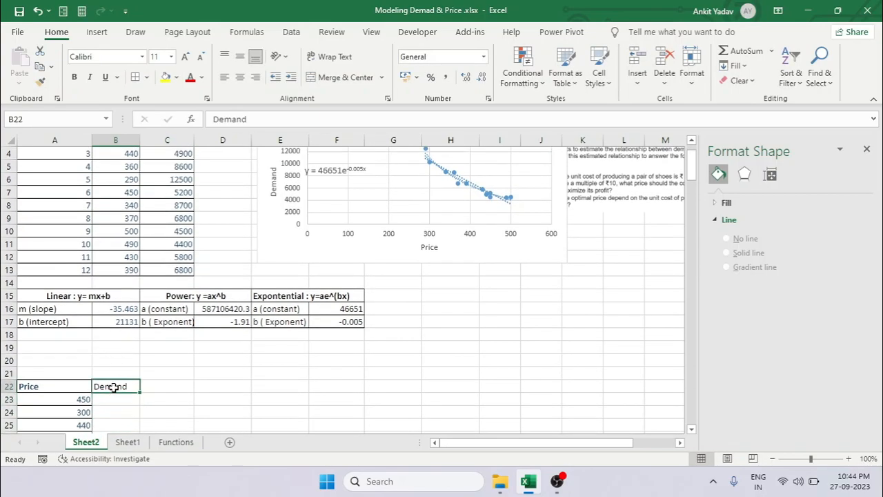
Enter the title "Predictions Based On Modals" in cell A21 above the copied prices
click(74, 371)
text(Pred)
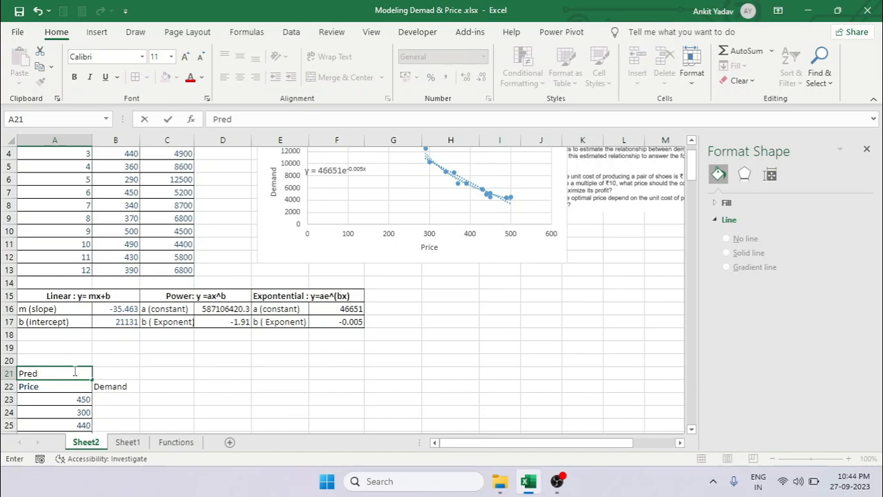
text(ictions Based On Modals)
key(Return)
click(73, 372)
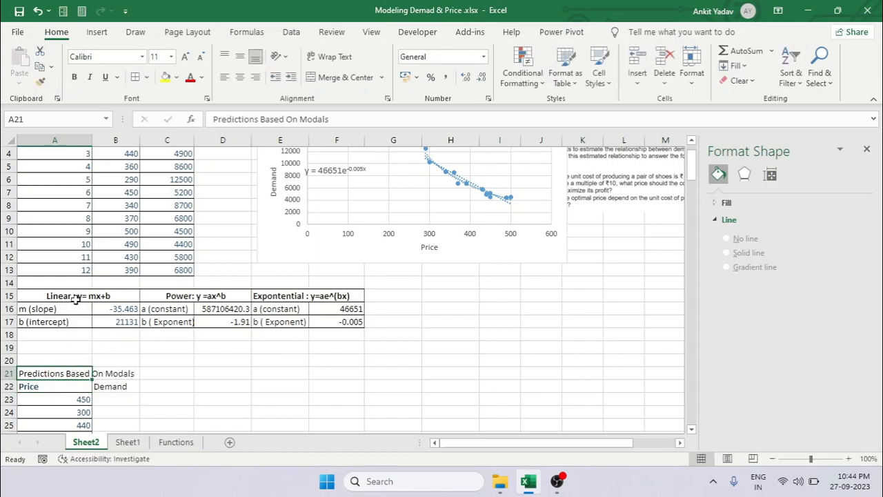
Enter the model headings Linear, Power and Expontential in cells B22:D22
scroll(75, 298, down, 2)
click(116, 309)
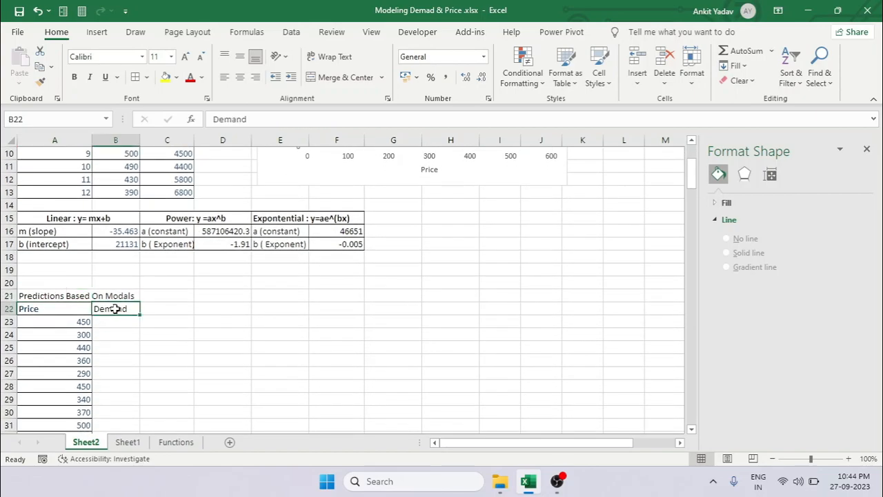
text(Linear)
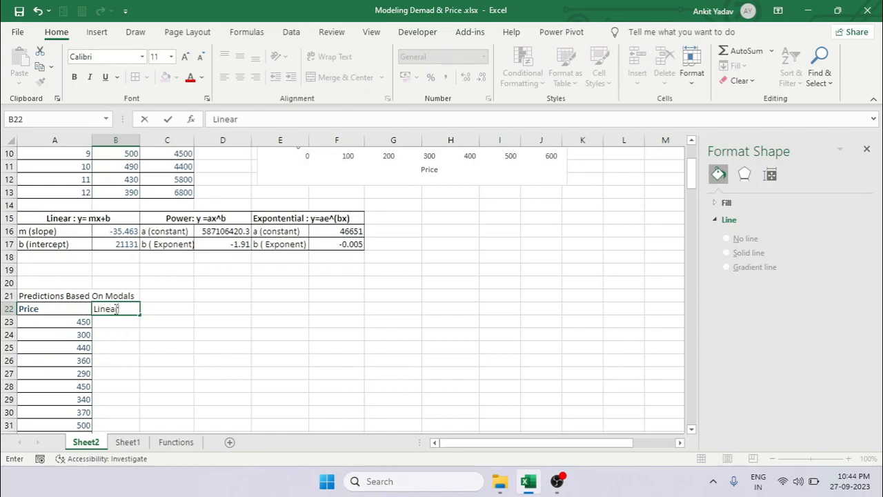
key(Tab)
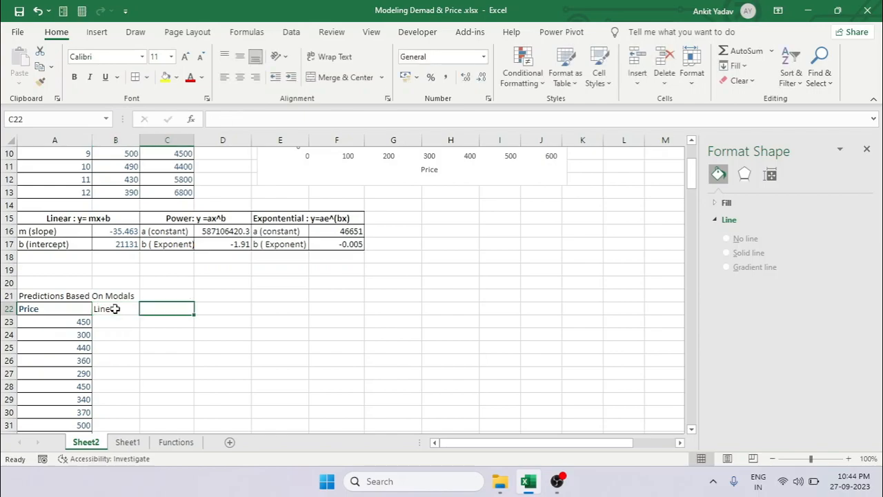
text(Power)
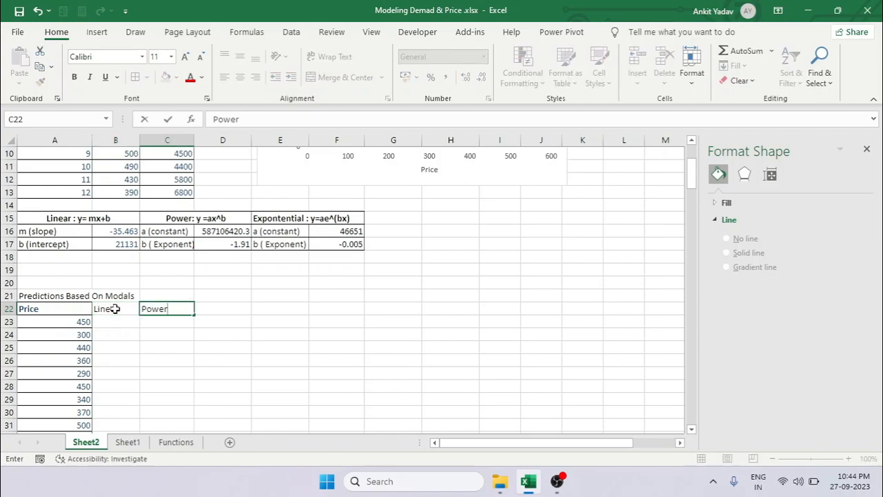
key(Tab)
text(E)
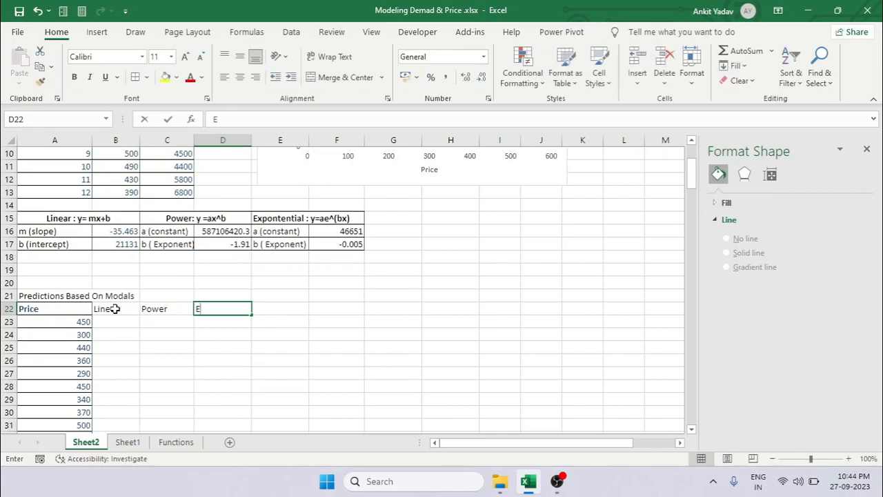
text(xpontential)
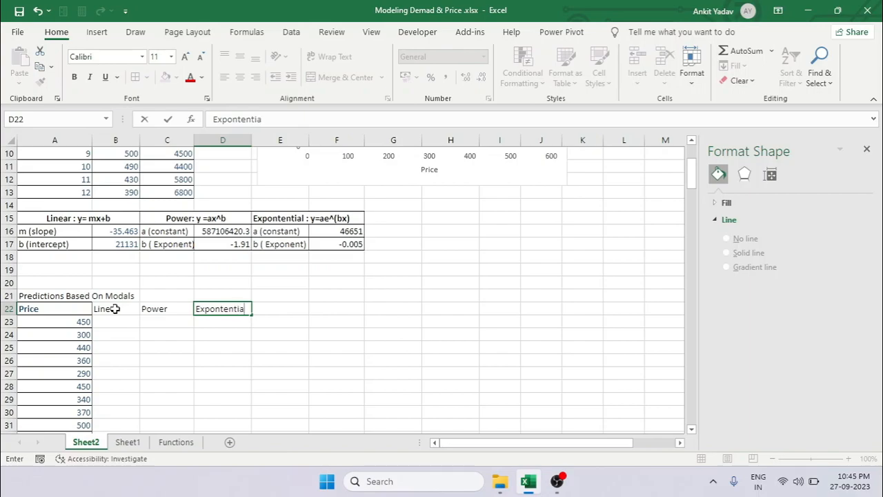
key(Tab)
Enter the linear prediction formula =$B$16*A23+B17 in cell B23, with only the slope reference absolute
key(Left)
key(Left)
key(Left)
key(Left)
key(Down)
key(Right)
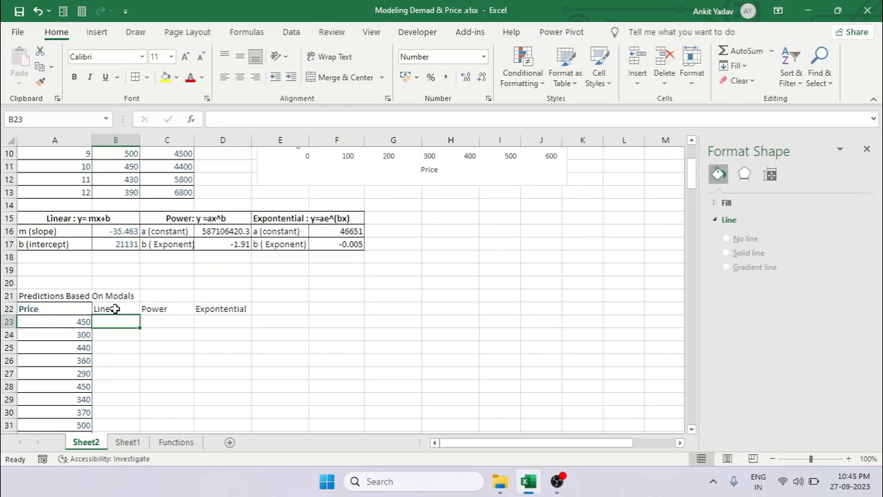
text(=)
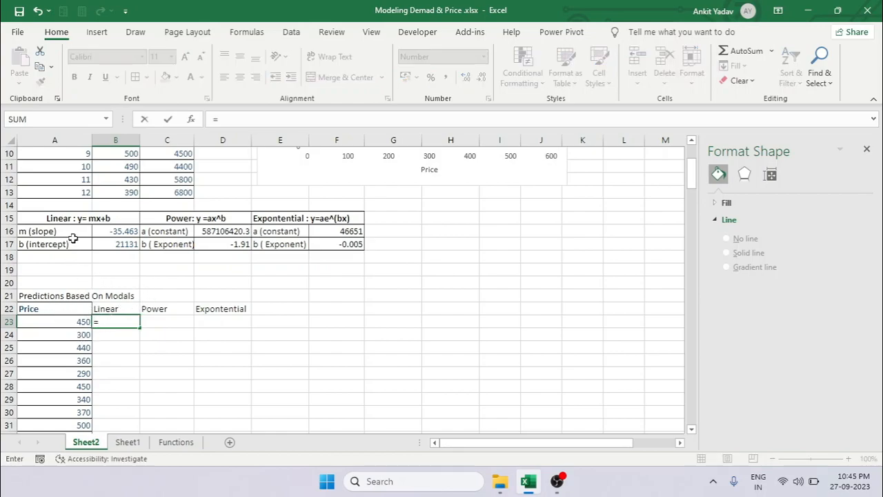
click(116, 231)
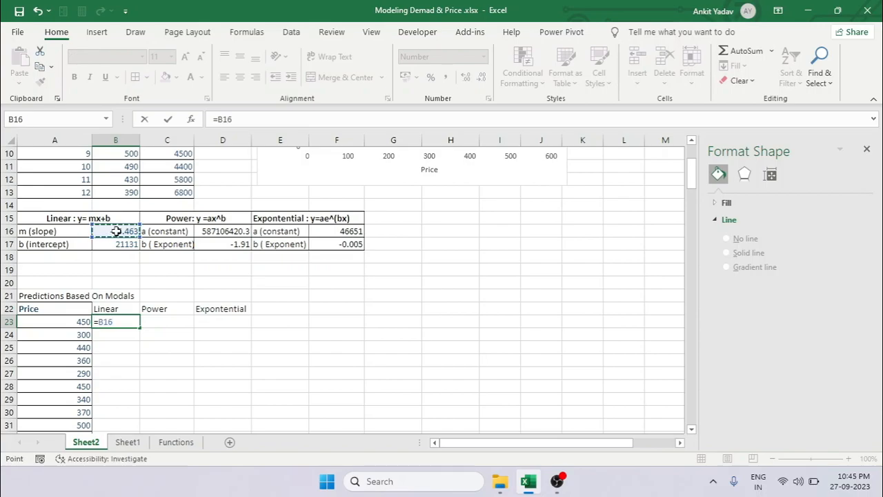
key(F4)
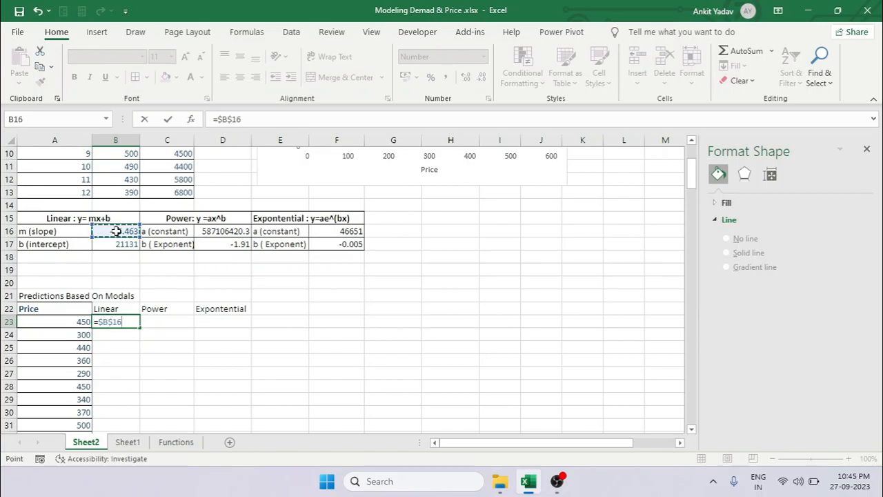
text(*)
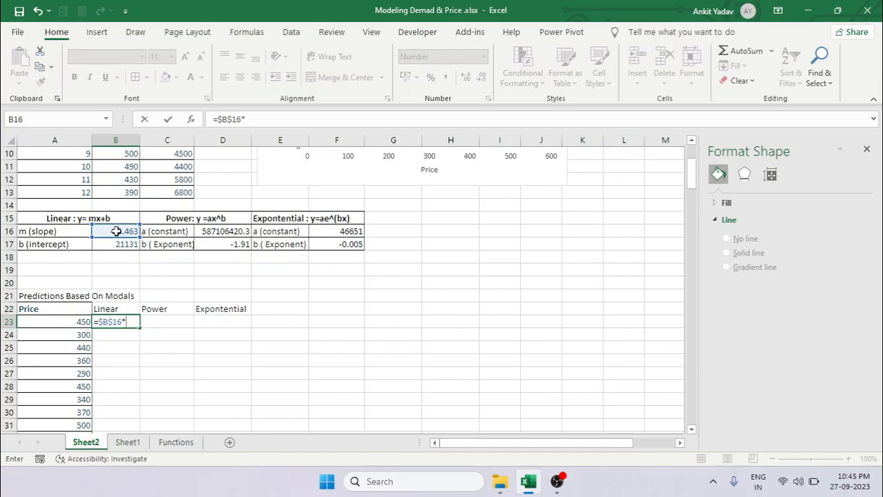
click(47, 323)
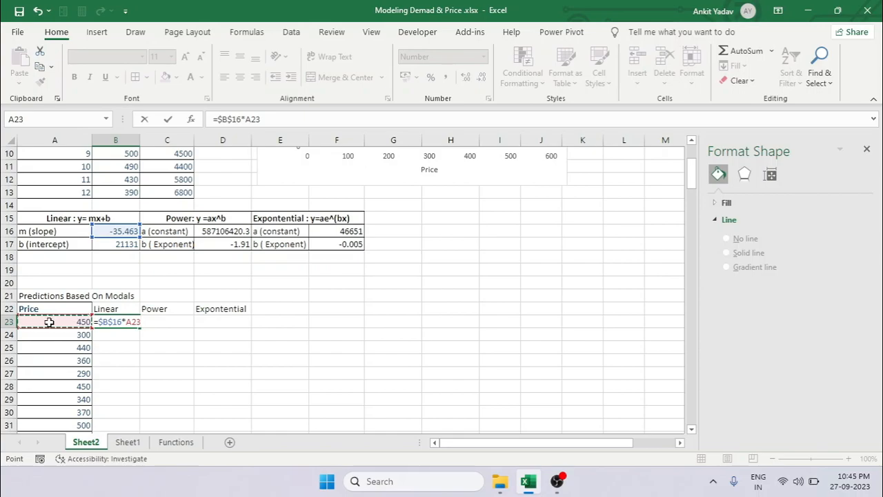
text(+)
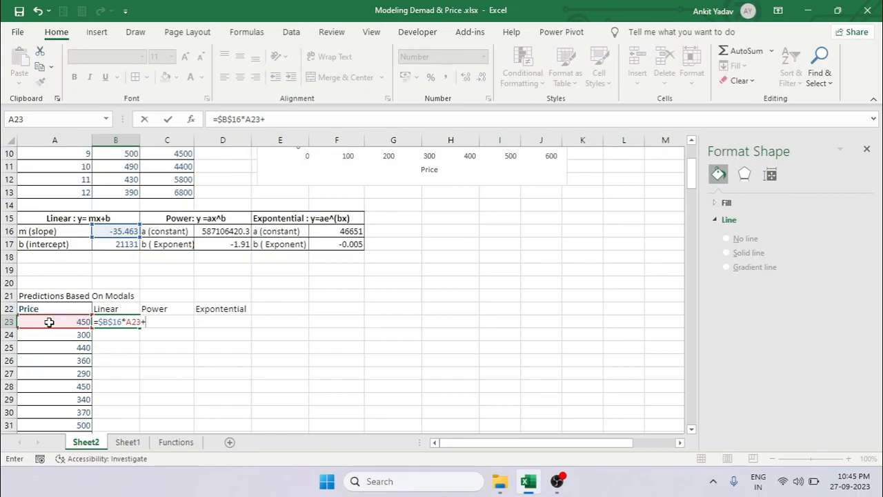
click(122, 245)
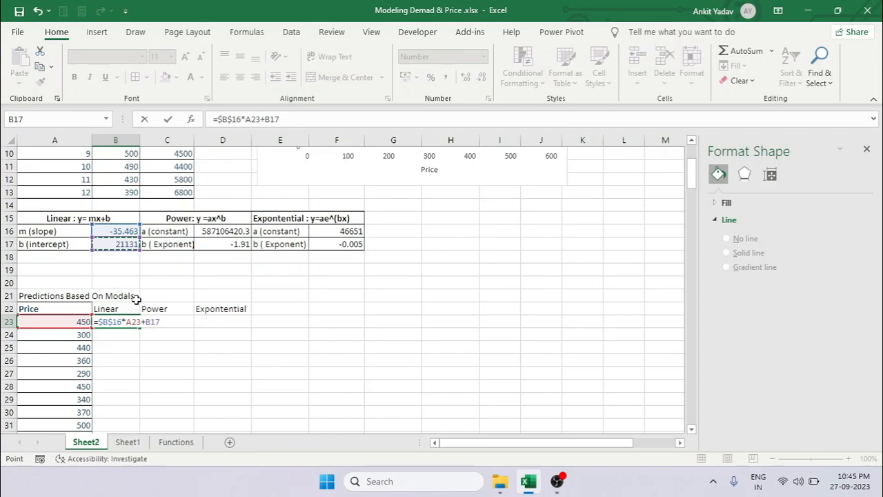
key(Return)
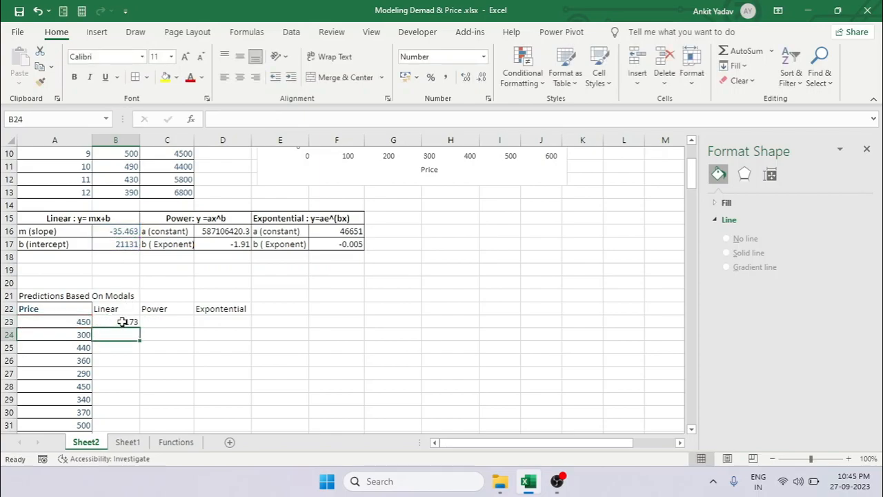
Fill the linear prediction formula from B23 down through B34
click(123, 321)
scroll(151, 319, down, 2)
drag(140, 251, 128, 390)
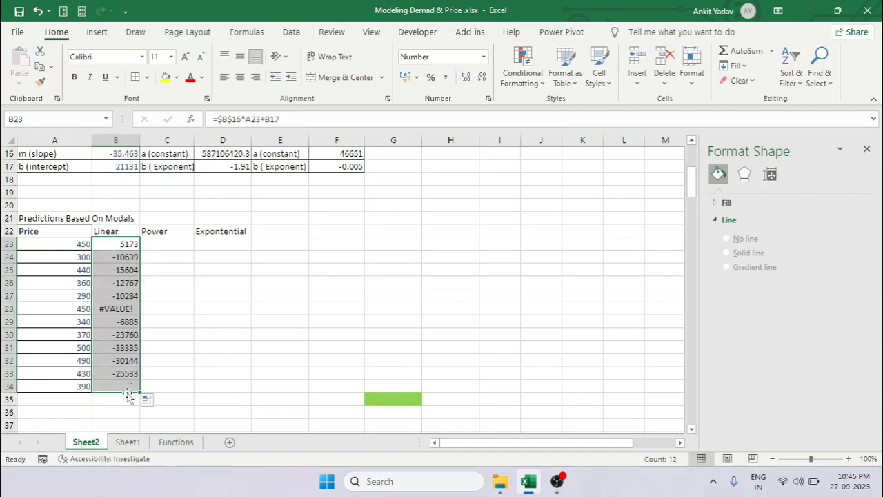
Inspect the cell references in the filled linear formulas in B28 and B24
click(128, 308)
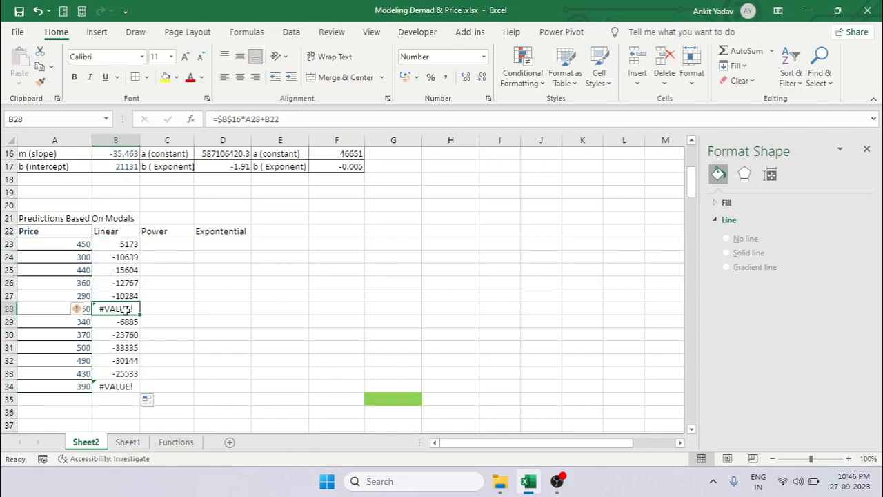
double_click(128, 310)
scroll(127, 308, up, 3)
click(127, 295)
double_click(127, 296)
key(Escape)
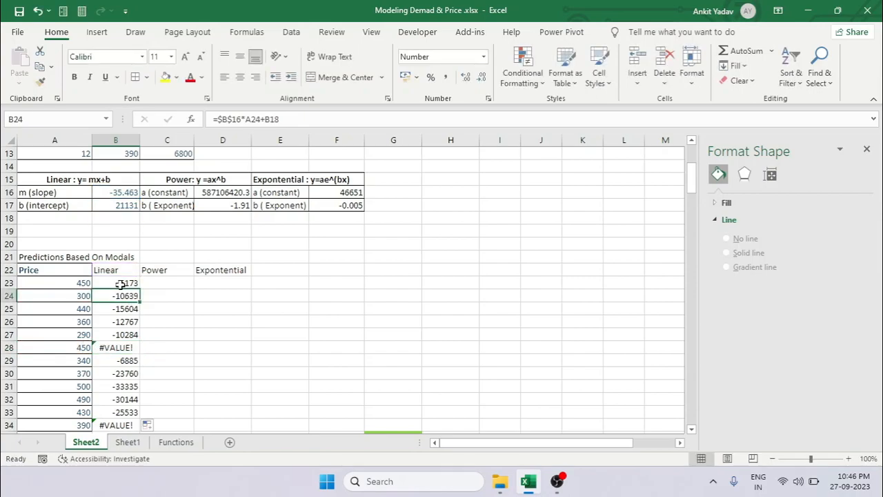
Make the intercept reference absolute in B23, giving =$B$16*A23+$B$17, and fill it down through B34
click(120, 282)
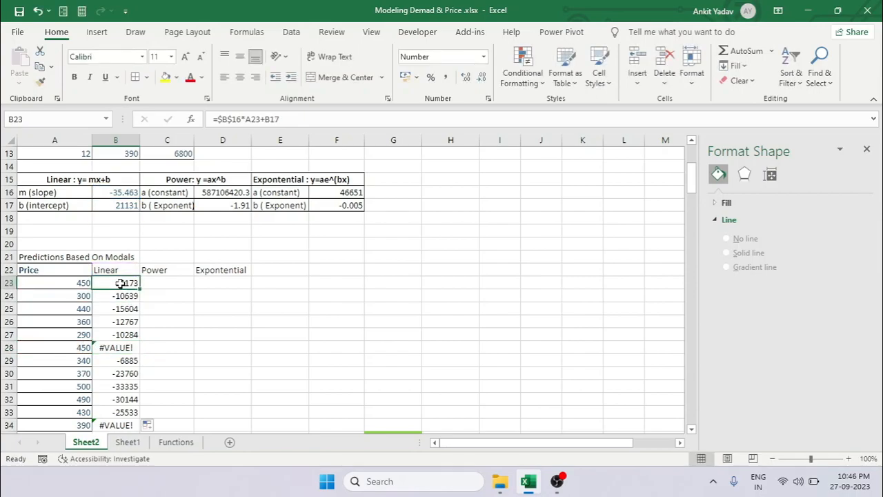
click(274, 120)
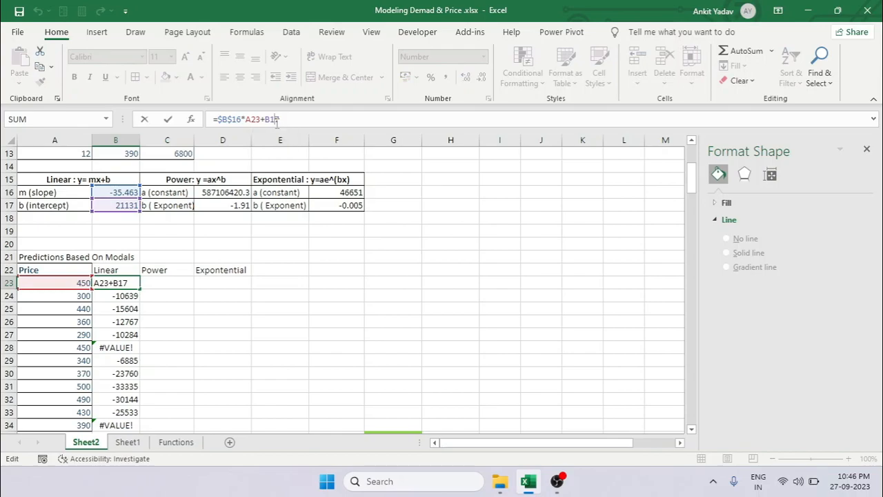
key(F4)
key(ctrl+Return)
key(ctrl+shift+Down)
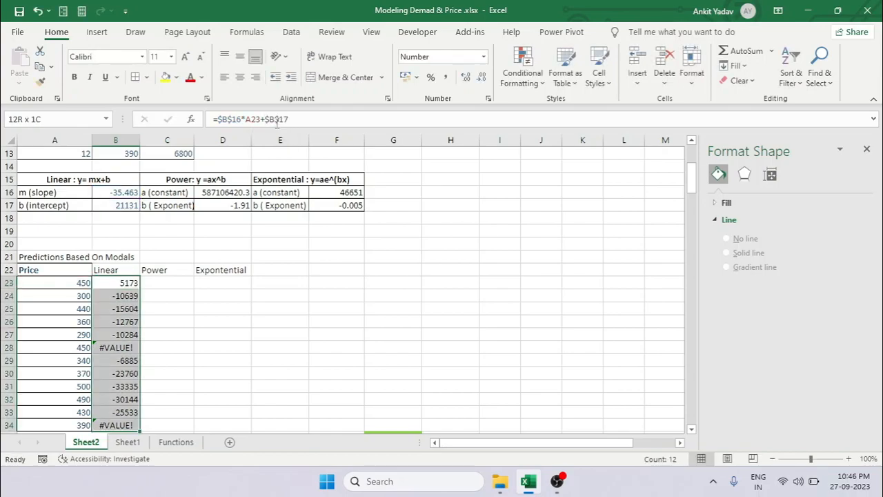
key(ctrl+d)
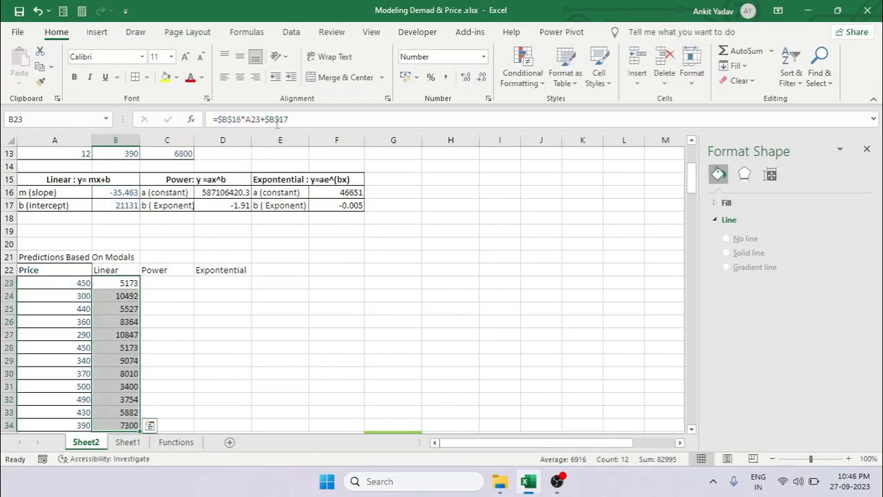
Review the linear predictions in B23:B34 against the original price and demand data
key(Left)
key(Right)
key(Up)
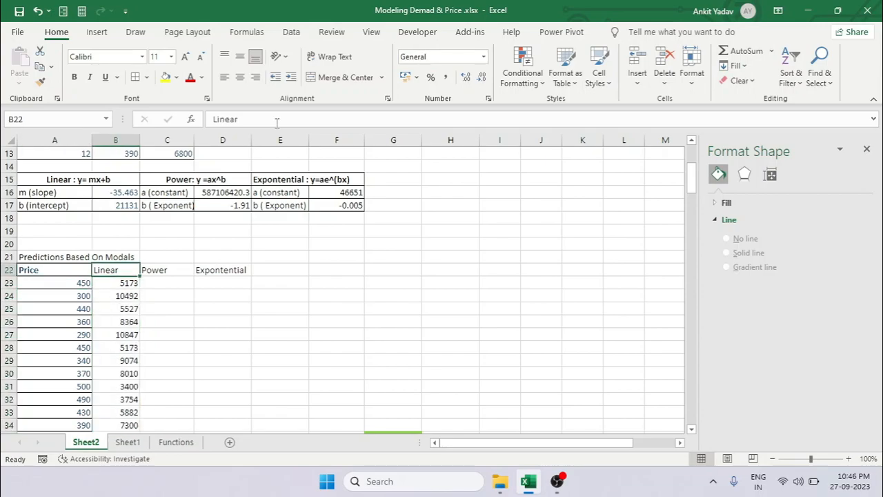
key(Down)
key(Left)
key(ctrl+Down)
key(Right)
key(ctrl+Up)
key(ctrl+Up)
scroll(178, 268, up, 4)
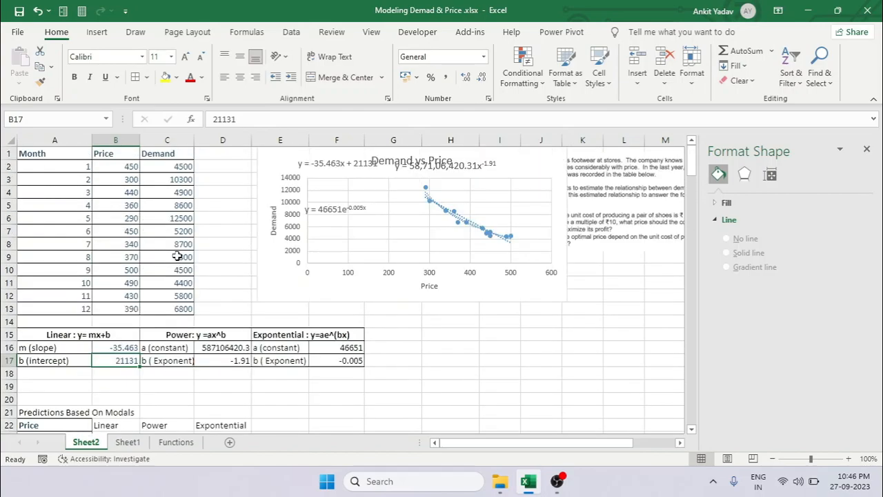
Enter the power-model prediction formula =$D$16*A23^$D$17 in C23 of the predictions table
click(181, 169)
scroll(124, 372, down, 2)
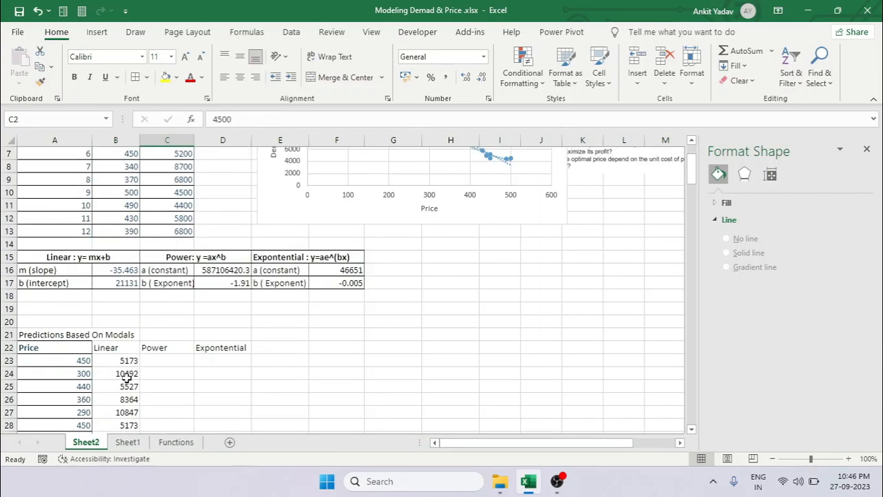
click(122, 361)
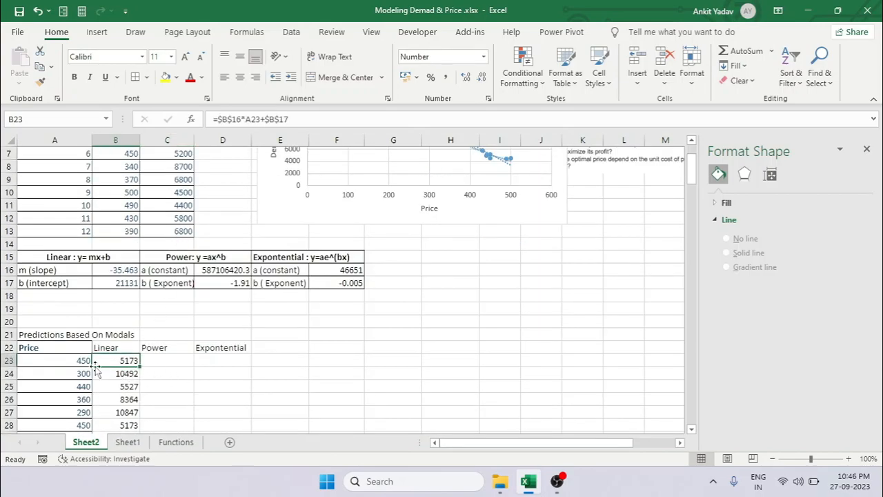
click(162, 360)
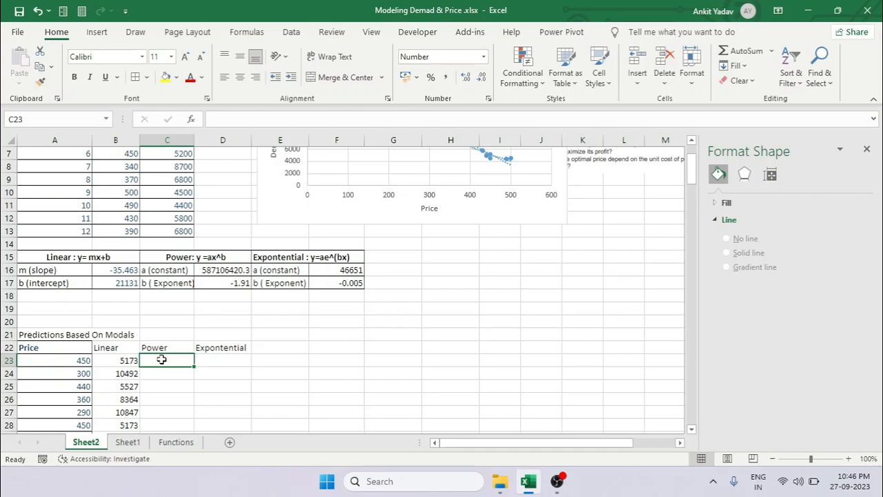
text(=)
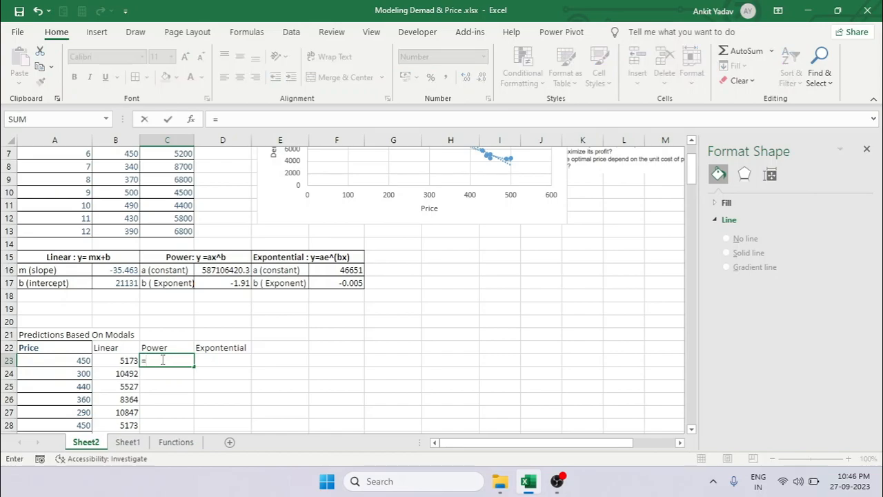
click(219, 270)
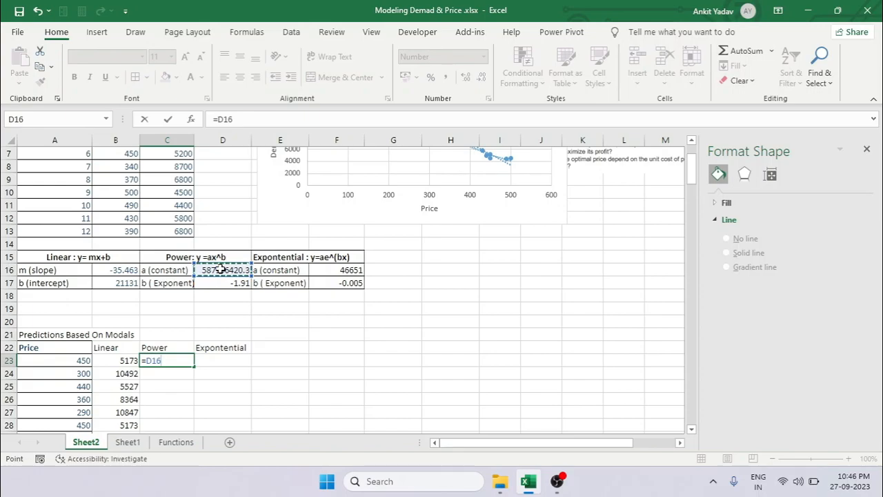
key(F4)
text(*)
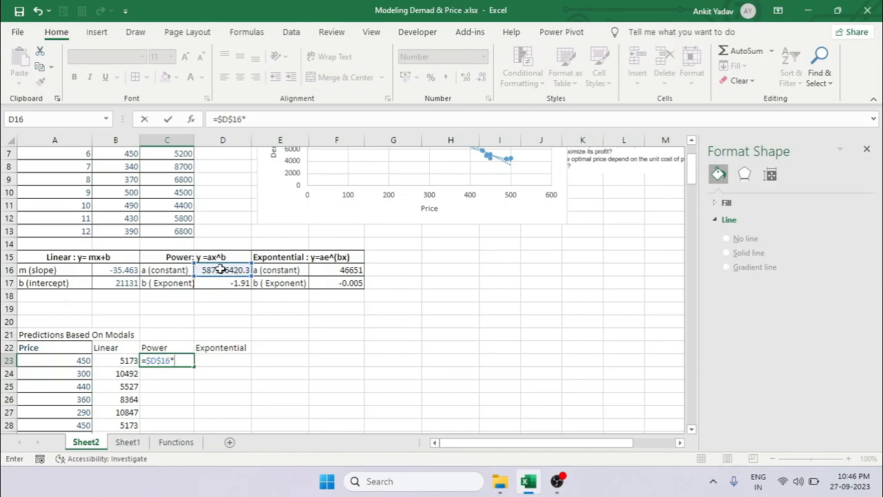
click(53, 359)
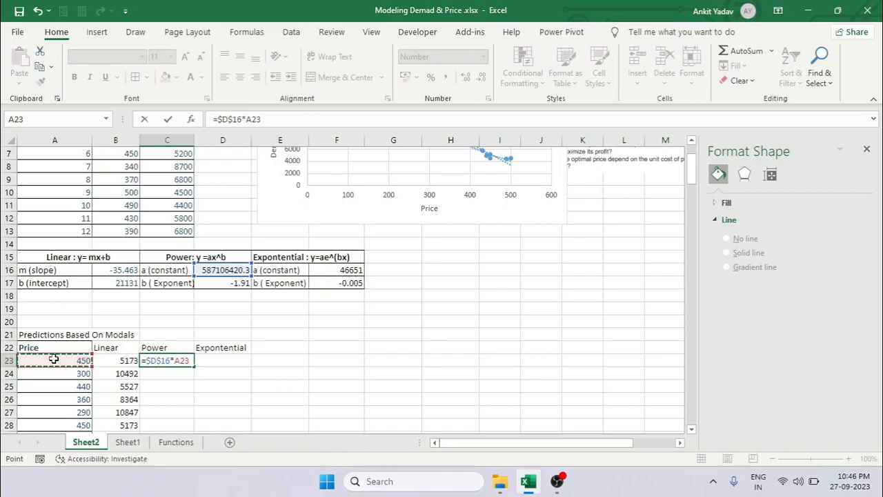
text(^)
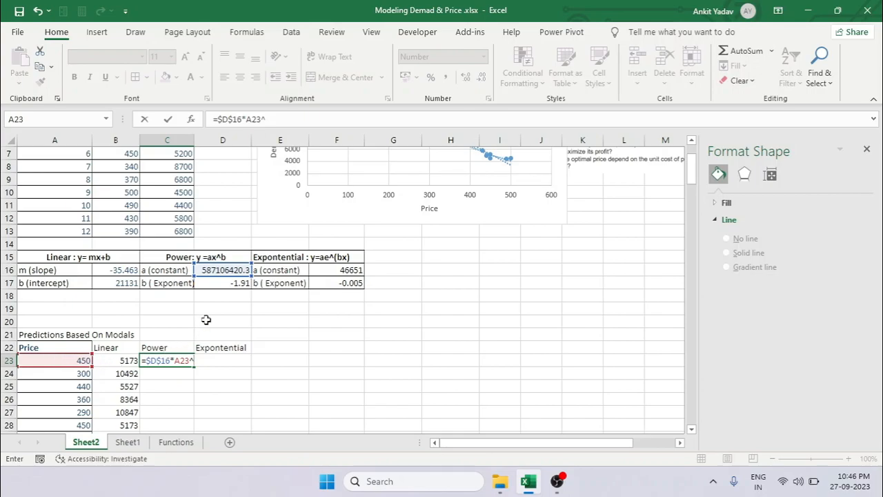
click(228, 283)
key(F4)
key(Return)
key(Up)
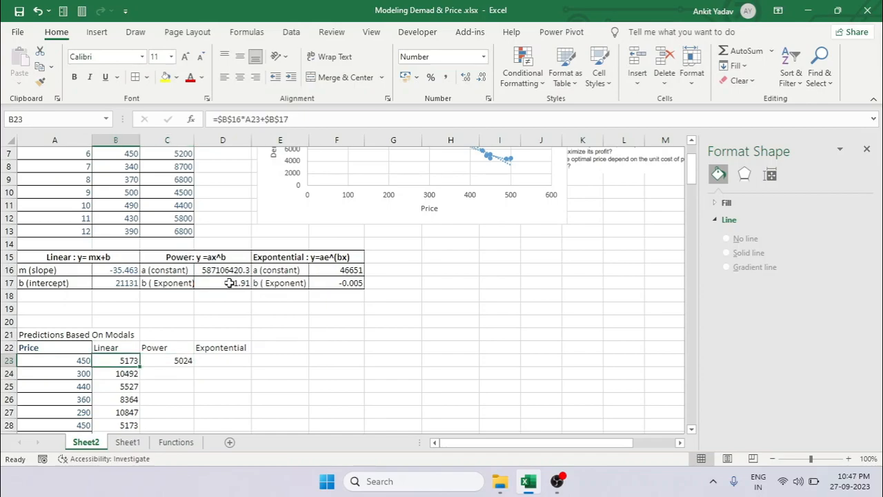
Fill the power prediction formula from C23 down through C34
scroll(229, 283, down, 3)
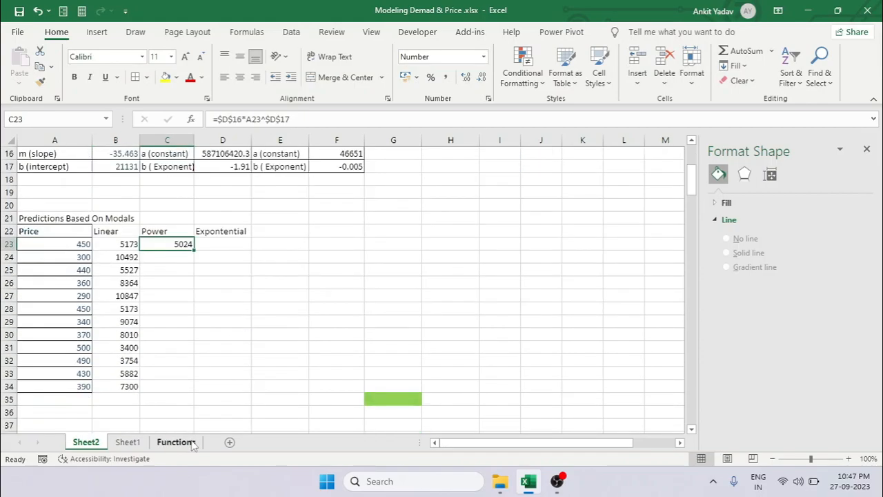
shift+click(164, 385)
key(ctrl+d)
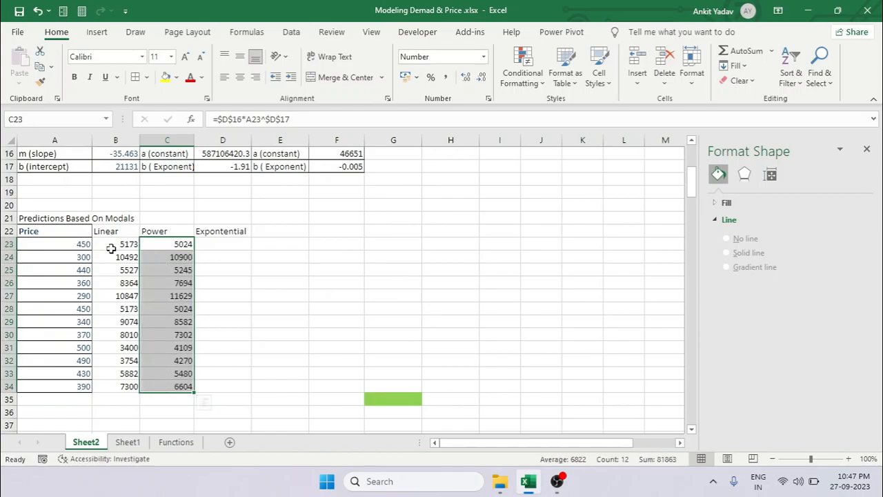
click(187, 244)
Enter the exponential-model prediction formula =$F$16*EXP($F$17*A23) in D23
click(222, 243)
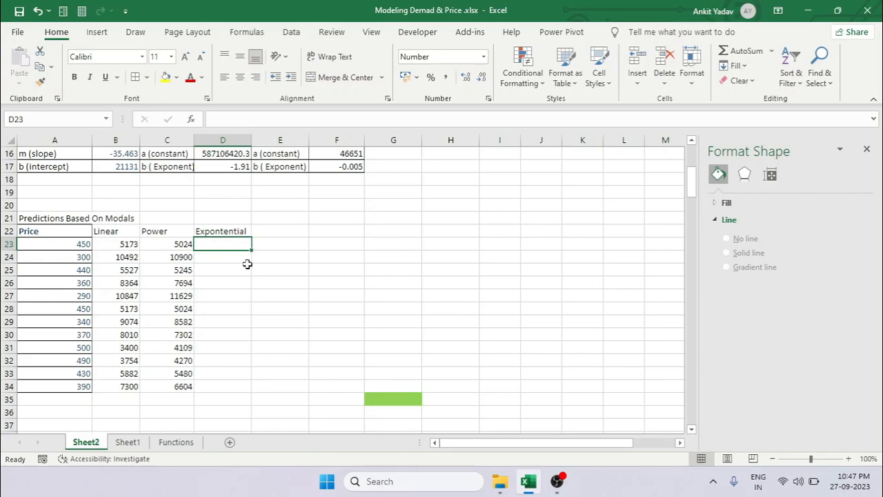
scroll(227, 282, up, 2)
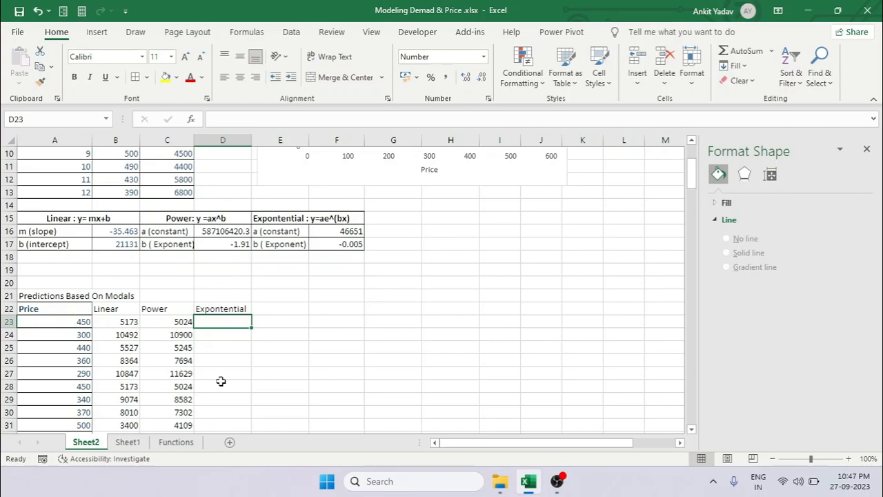
text(=)
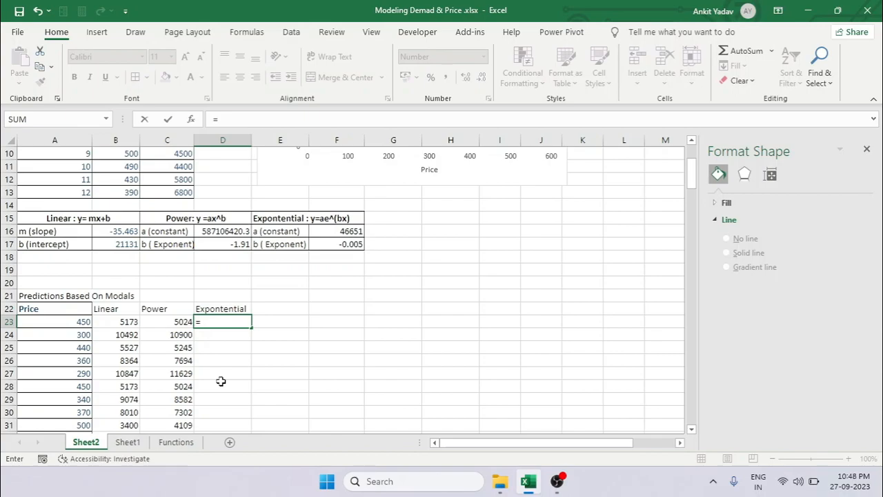
click(340, 231)
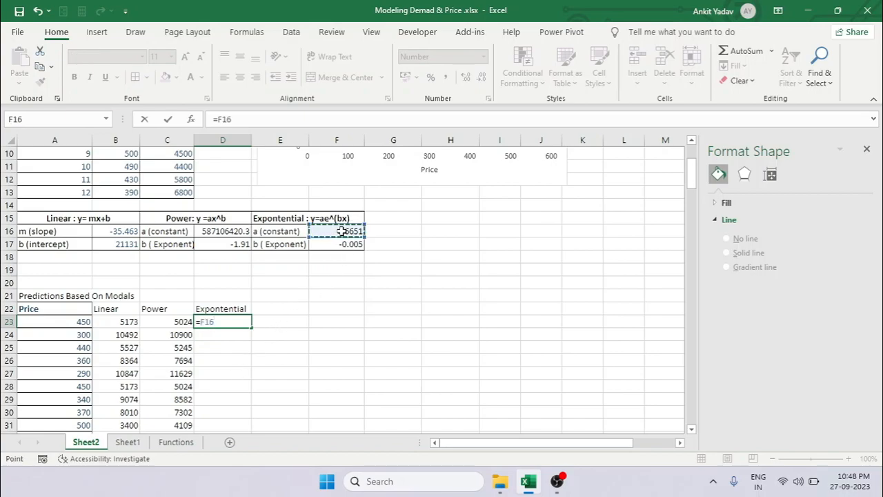
key(F4)
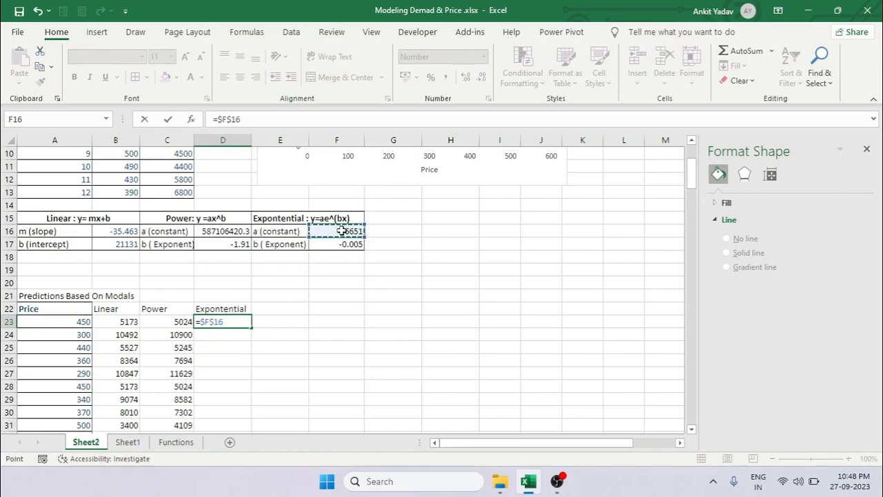
text(*E)
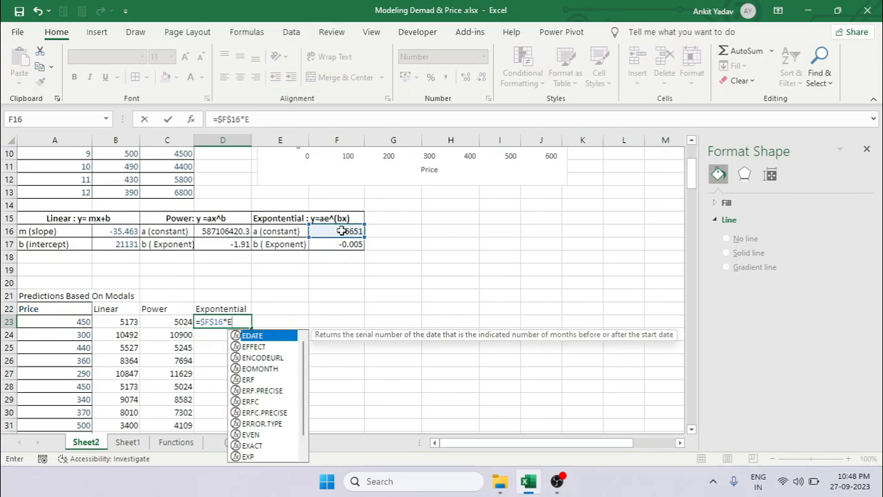
text(XP()
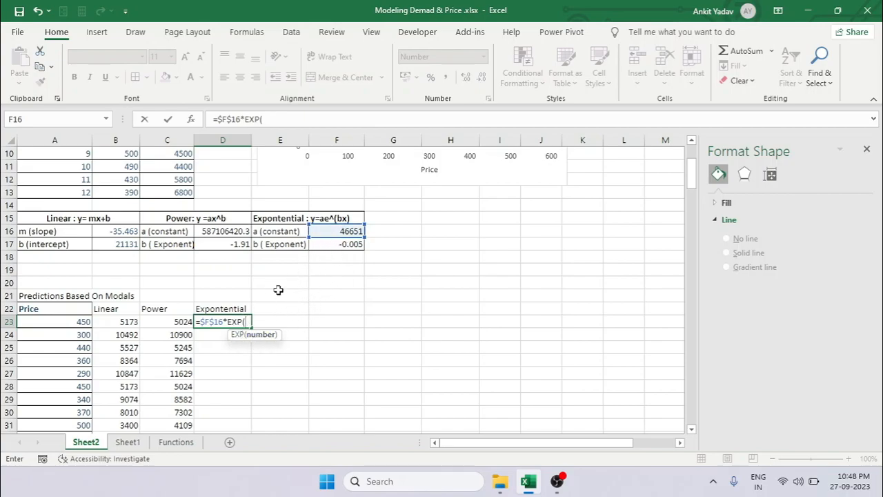
click(340, 245)
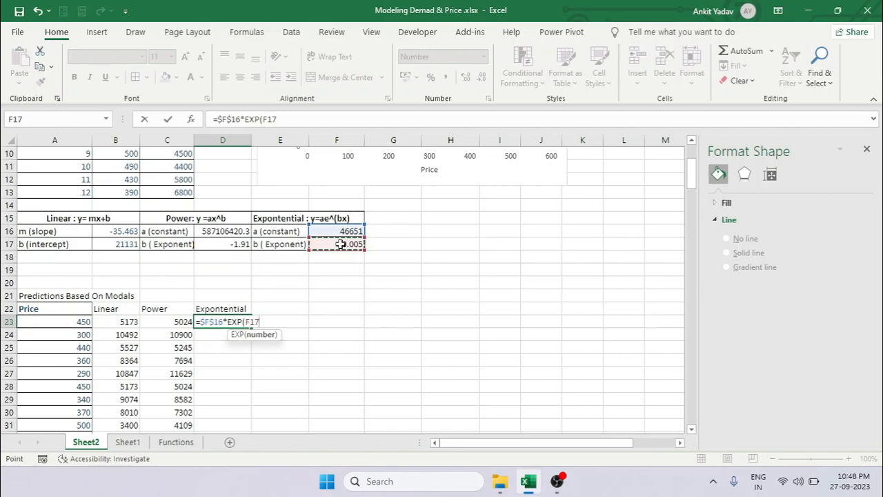
key(F4)
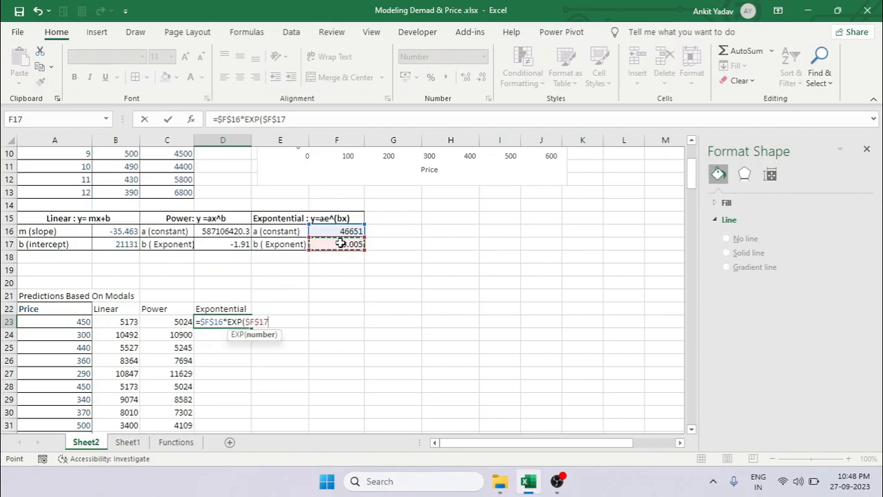
text(*)
click(49, 321)
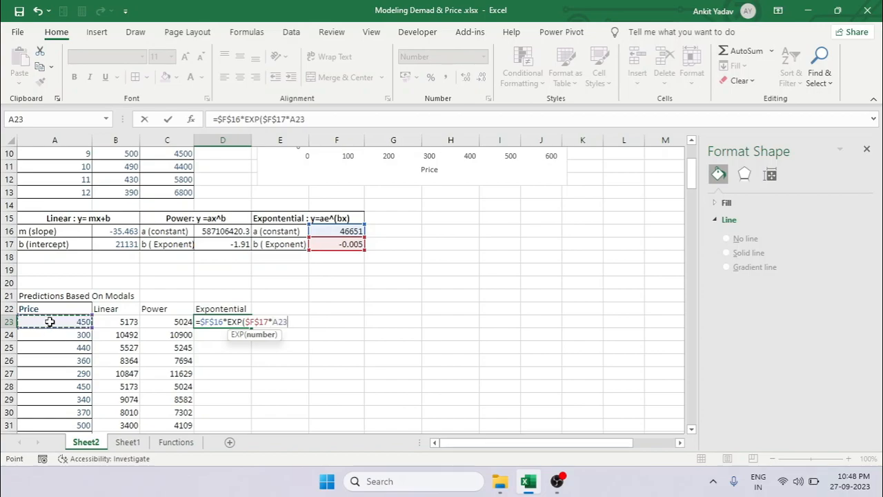
text())
key(Return)
key(Up)
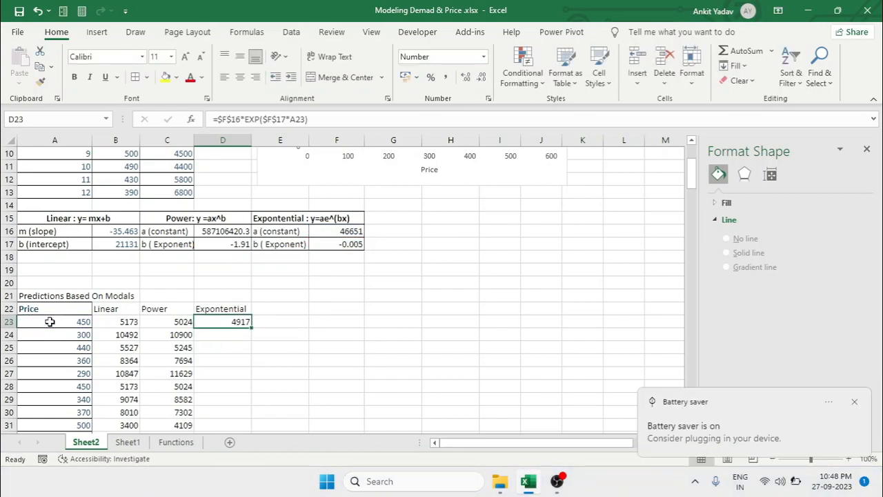
Fill the exponential prediction formula from D23 down through D34
key(Left)
key(Right)
scroll(207, 332, down, 2)
drag(251, 250, 230, 387)
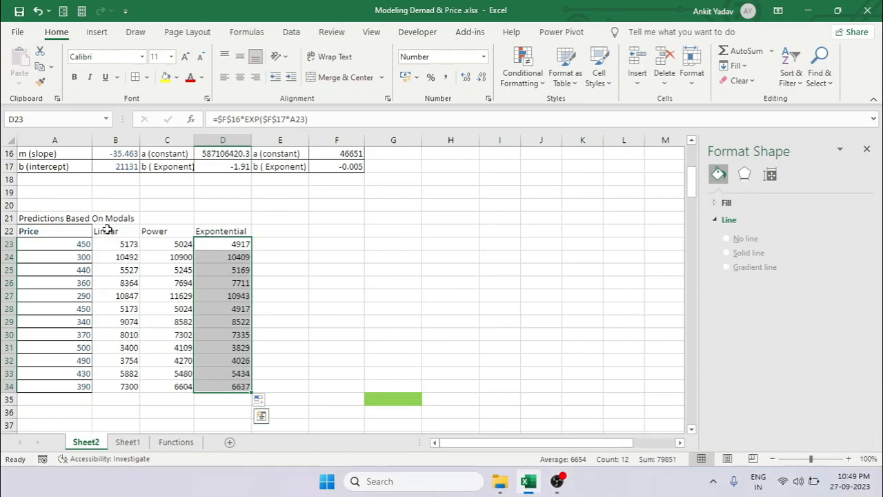
Apply all borders to the predictions table in A22:D34
click(56, 232)
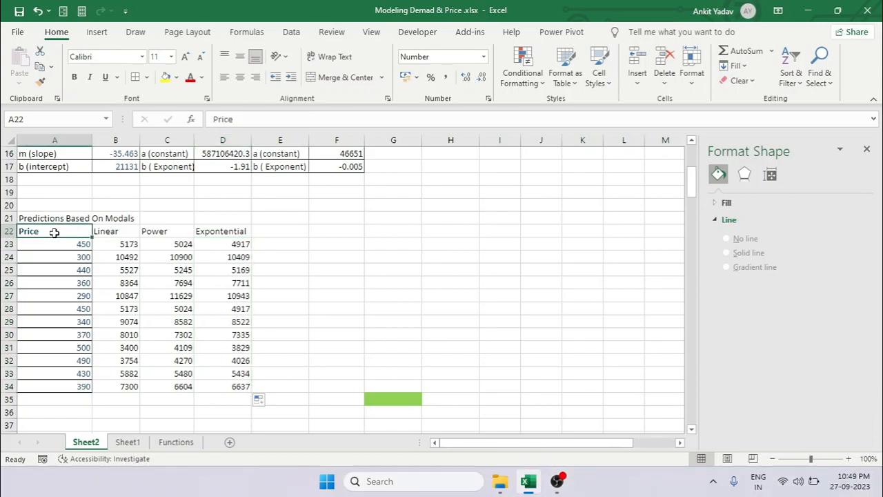
shift+click(249, 386)
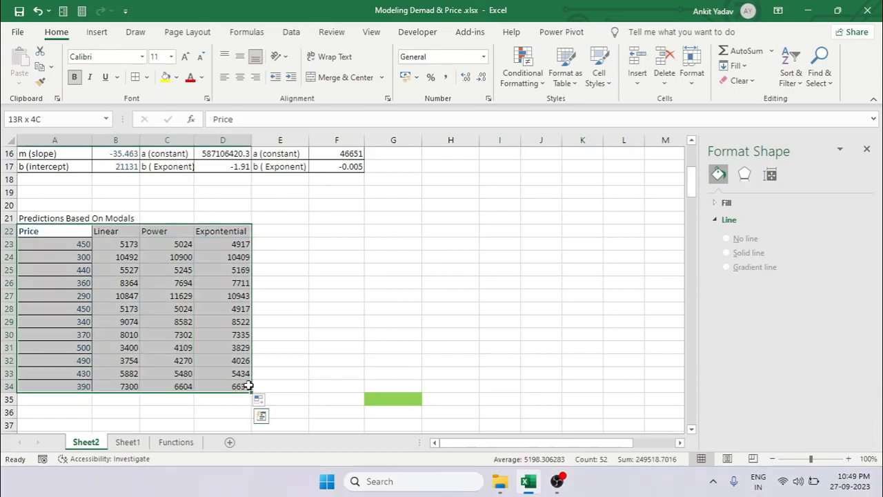
click(138, 79)
Add the column header "Actual Demand" in E22, next to the exponential predictions
click(289, 228)
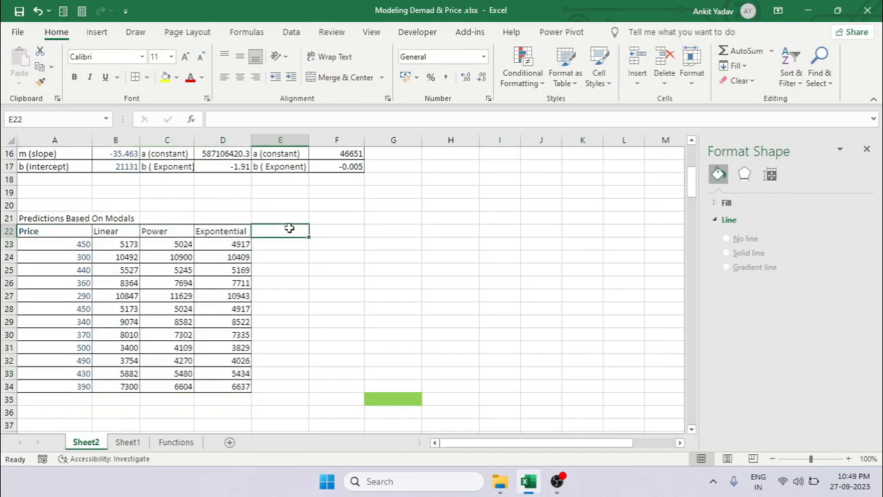
text(Actual)
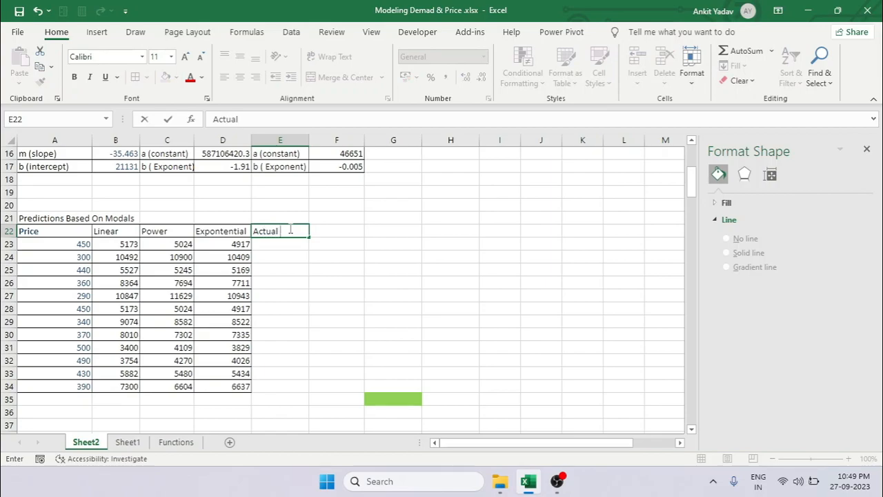
text( Demand)
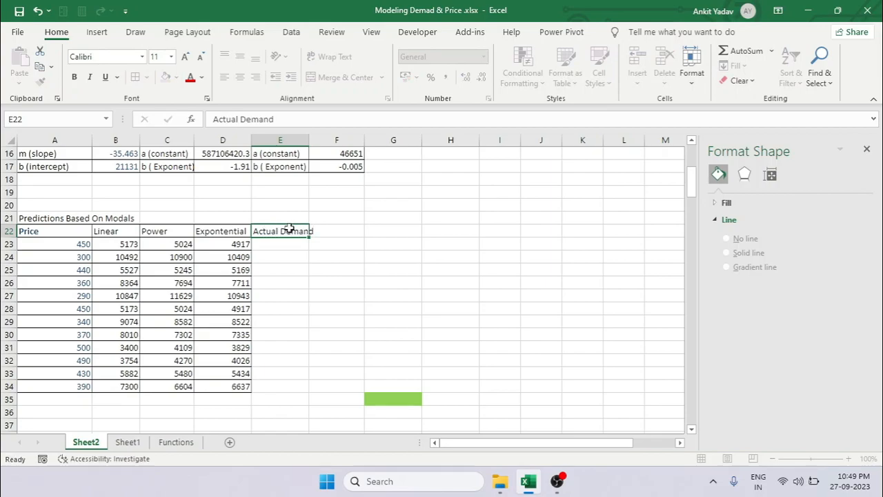
key(Return)
Copy the original demand values from C2:C13 into the Actual Demand column starting at E23
text(=)
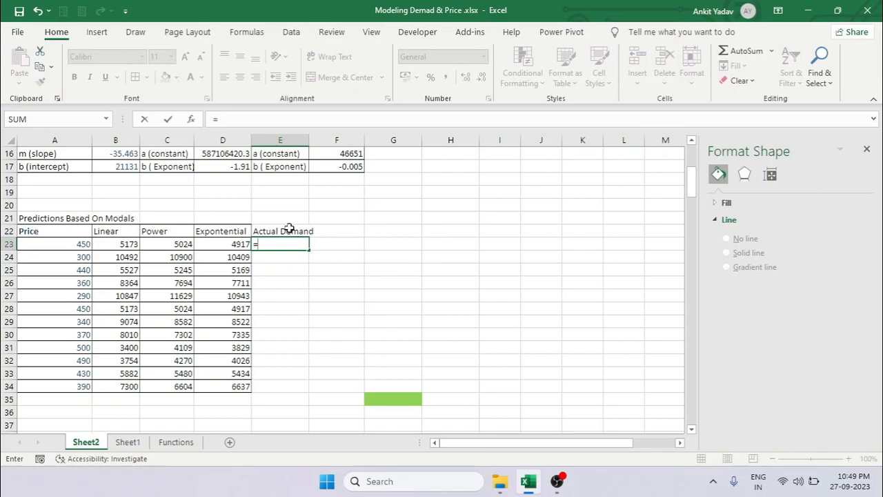
key(Escape)
scroll(289, 230, up, 5)
drag(177, 168, 174, 314)
key(ctrl+c)
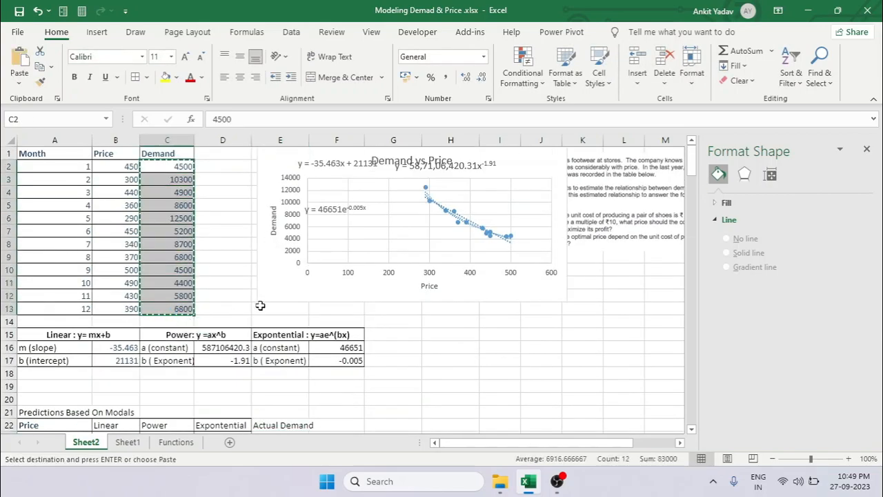
scroll(260, 306, down, 5)
click(289, 245)
key(ctrl+v)
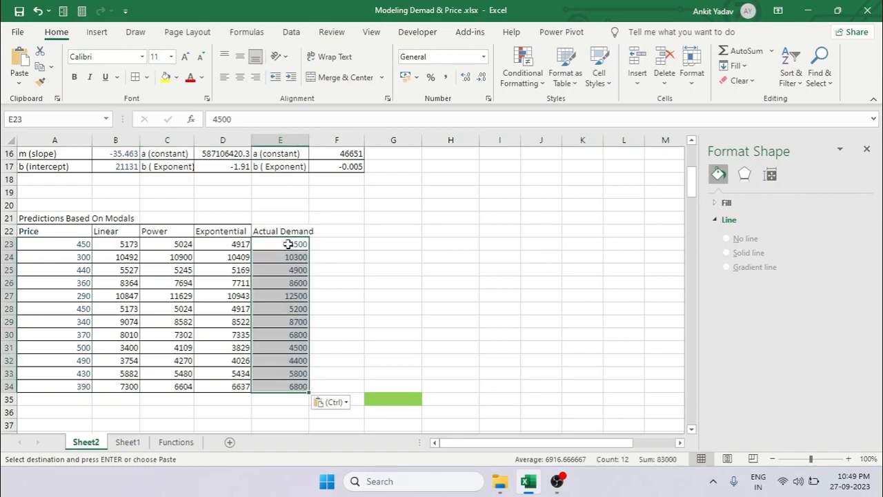
Compare the linear, power and exponential prediction columns with the Actual Demand column
click(292, 232)
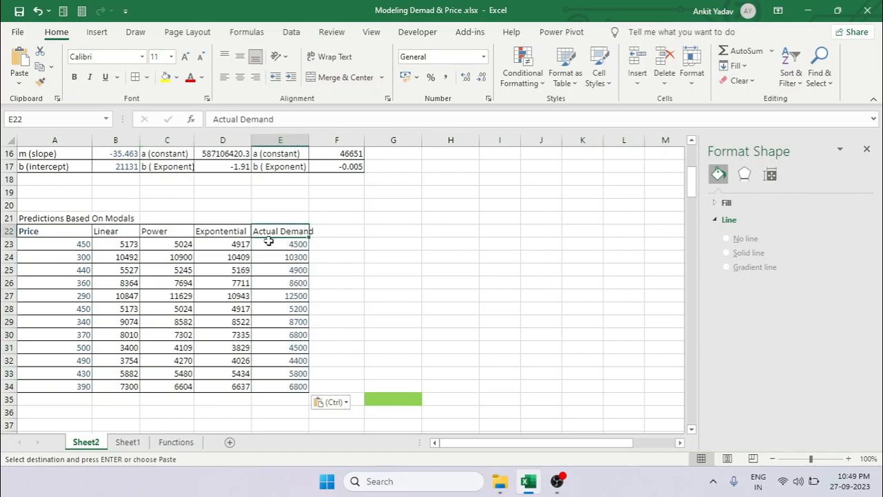
click(123, 235)
click(120, 245)
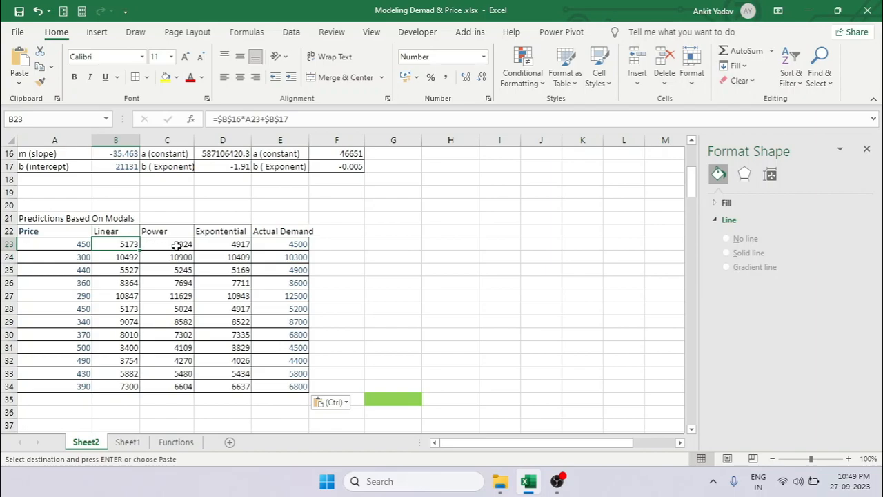
click(181, 234)
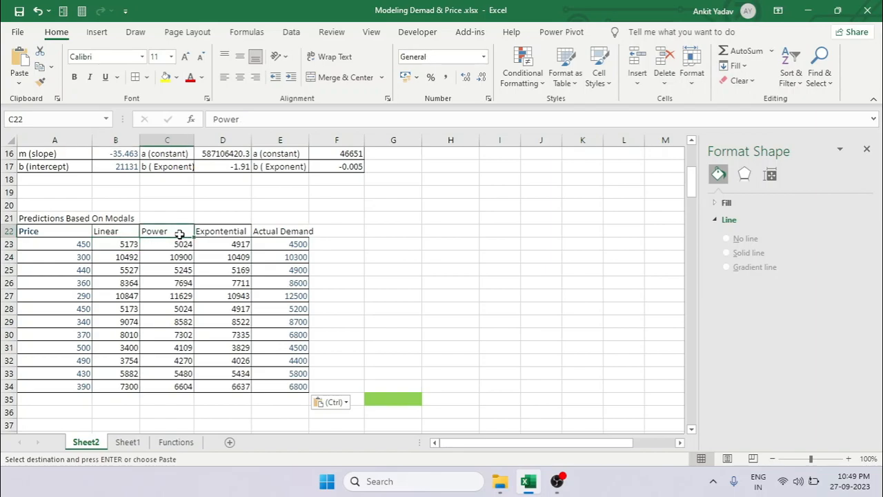
click(236, 234)
click(296, 232)
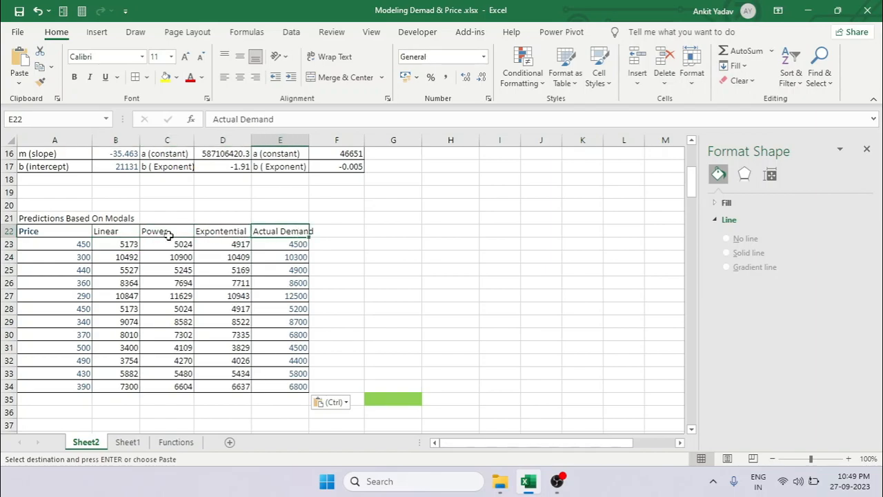
Merge and center the title "Predictions Based On Modals" across A21:D21
click(74, 219)
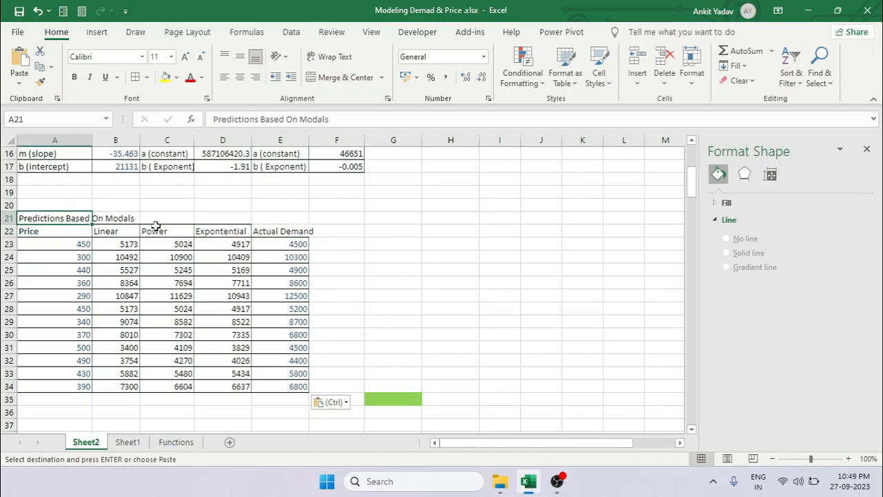
shift+click(223, 220)
click(341, 77)
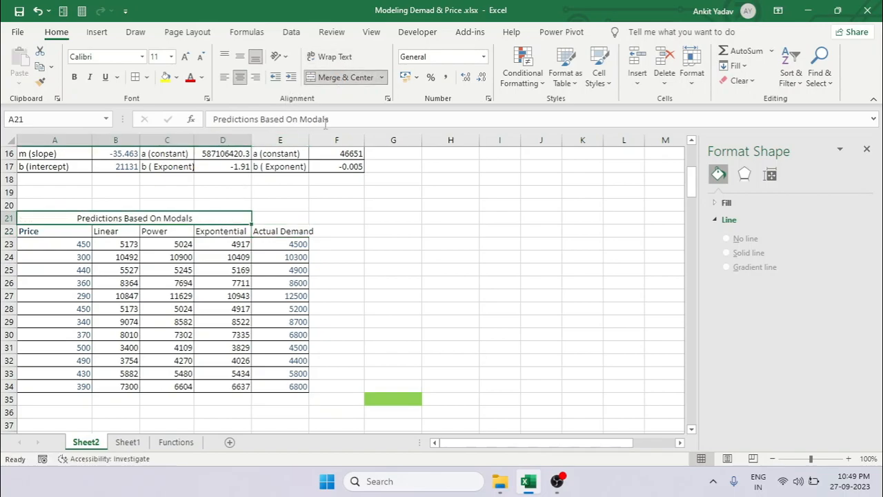
key(shift+Down)
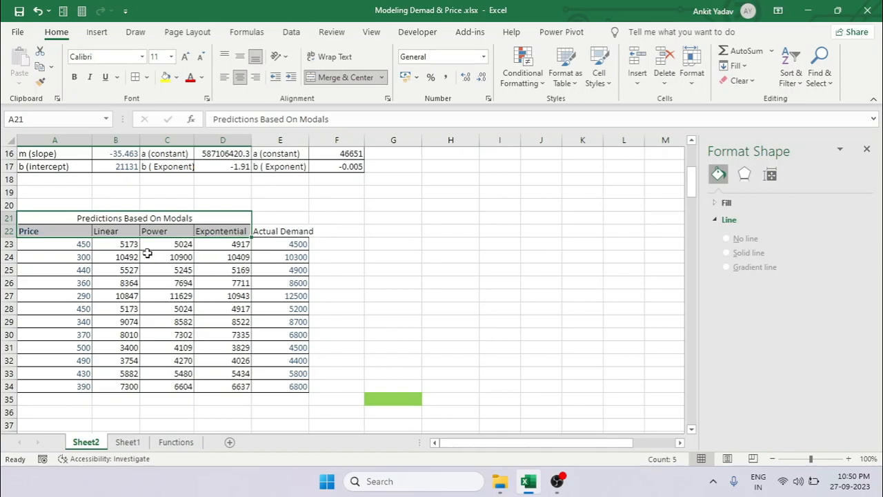
Copy the linear, power and exponential column headers from B22:D22 to F22:H22, beside the Actual Demand column
click(111, 232)
shift+click(221, 236)
key(ctrl+c)
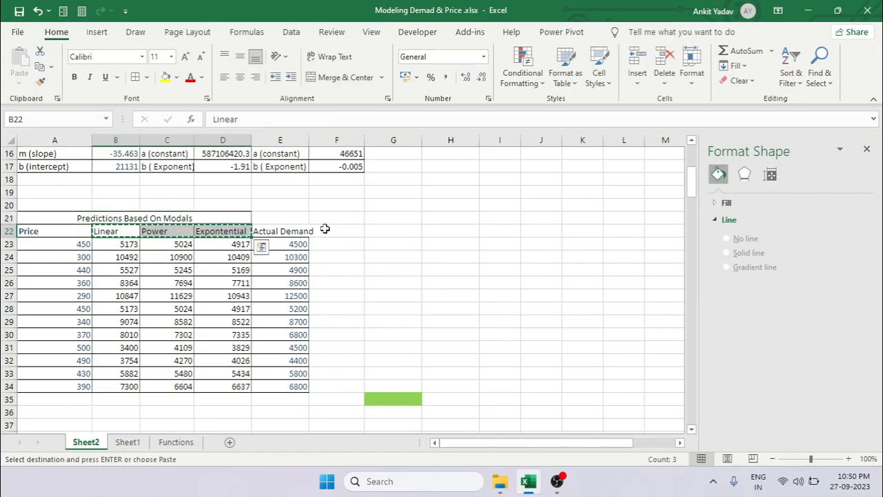
click(350, 232)
key(ctrl+v)
key(ctrl)
key(Escape)
Set the merged title above the copied headers, in F21, to "Absolute Percent Error"
click(343, 216)
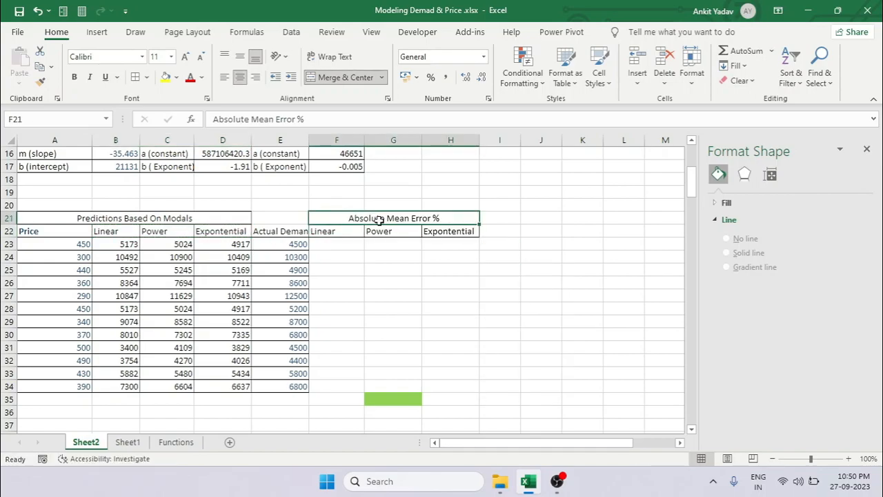
text(A)
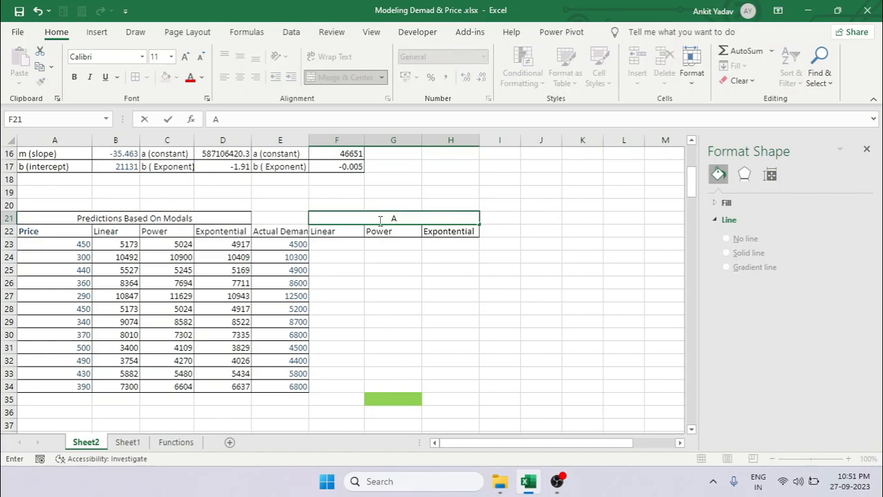
text(bsolu)
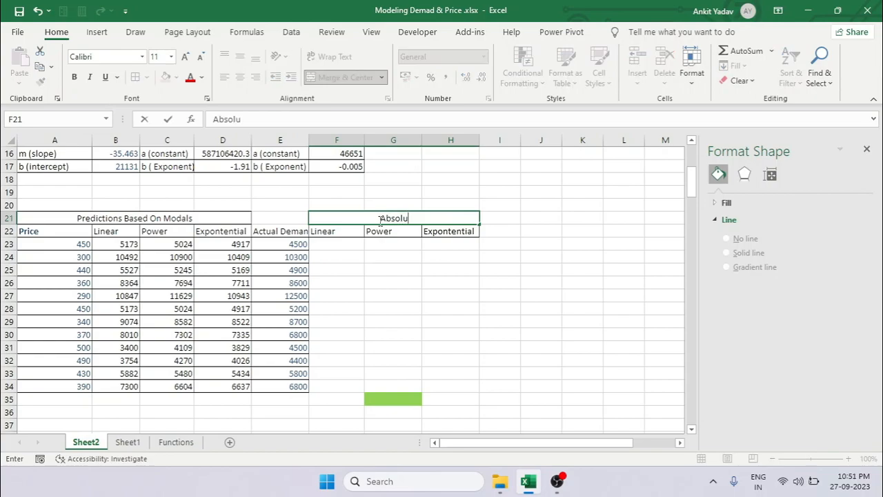
text(te Per)
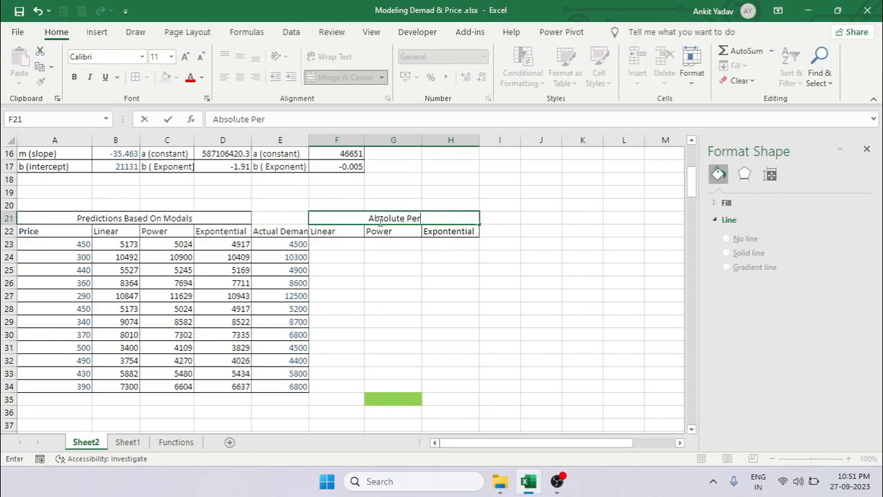
text(cent Error)
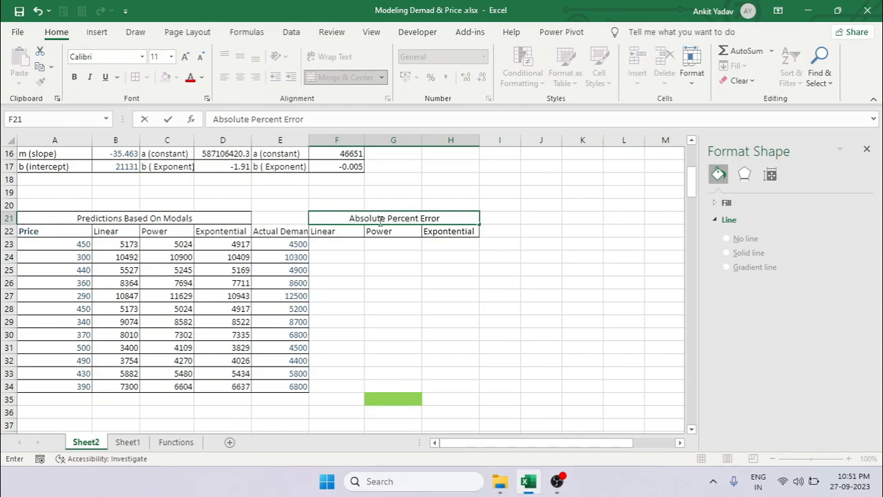
key(Return)
key(Return)
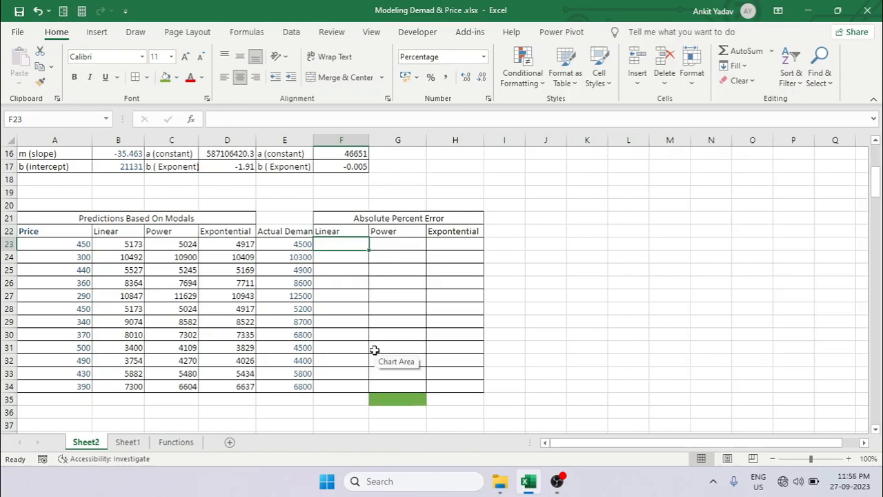
Begin the linear error formula in F23 with the parenthesized difference between prediction and actual demand, =(B23-E23)
text(=)
key(Left)
key(Left)
key(Left)
key(Left)
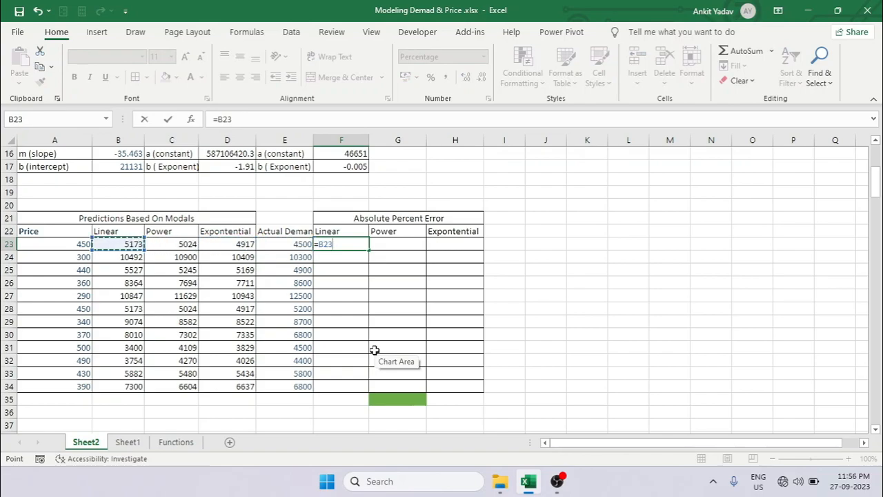
text(-)
key(Left)
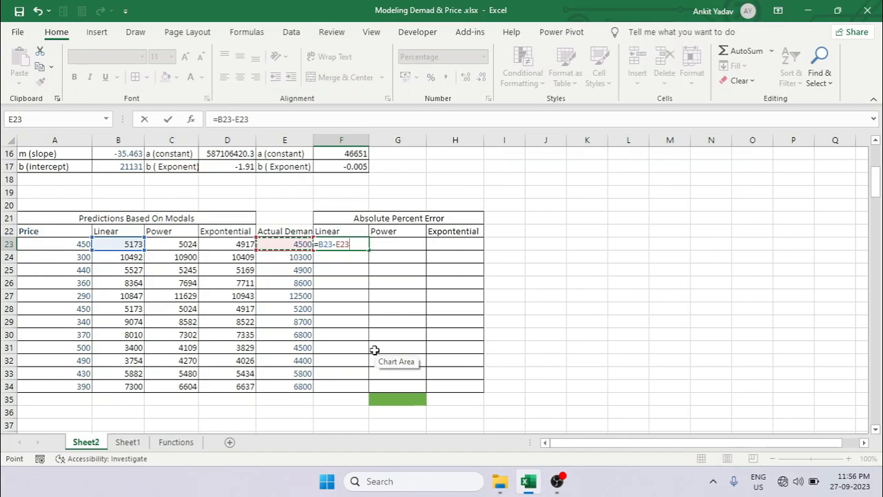
text())
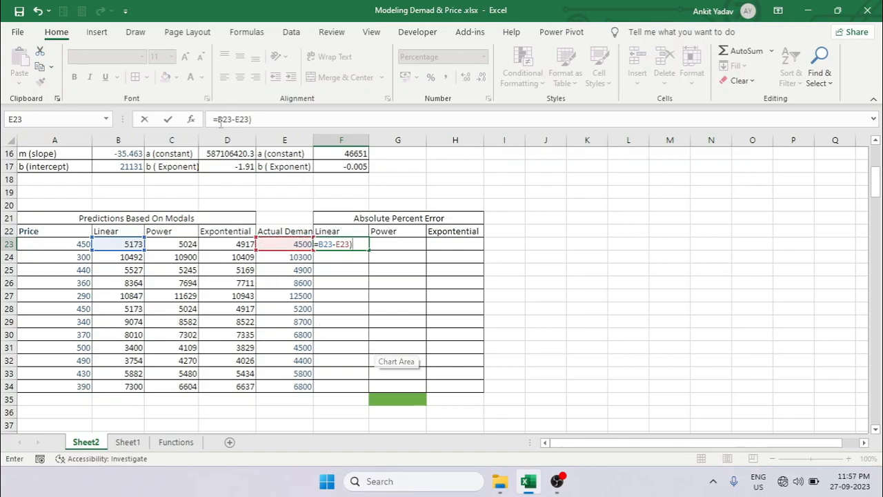
click(218, 119)
text(()
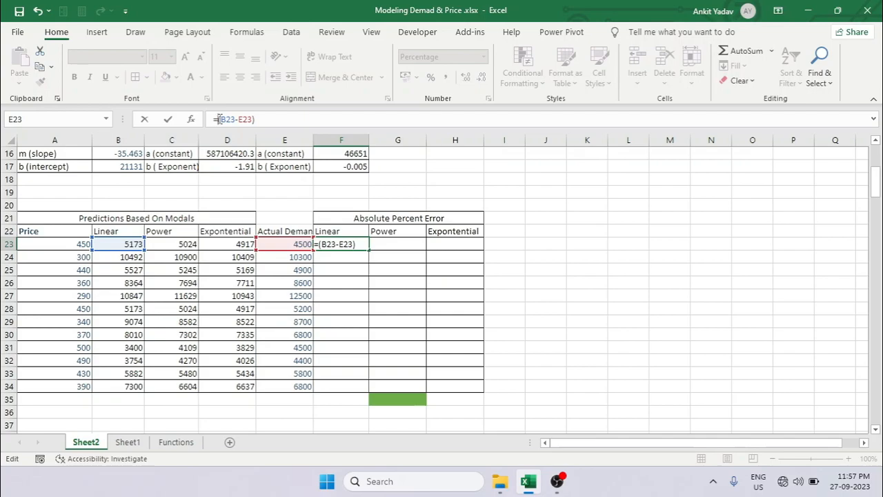
Complete the F23 formula as =ABS(B23-$E23)/E23 and fill it right through H23
text(AB)
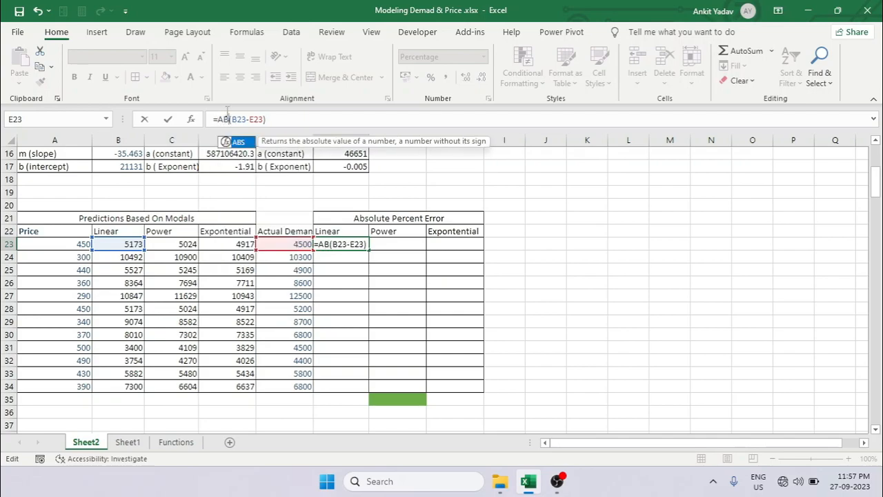
text(S)
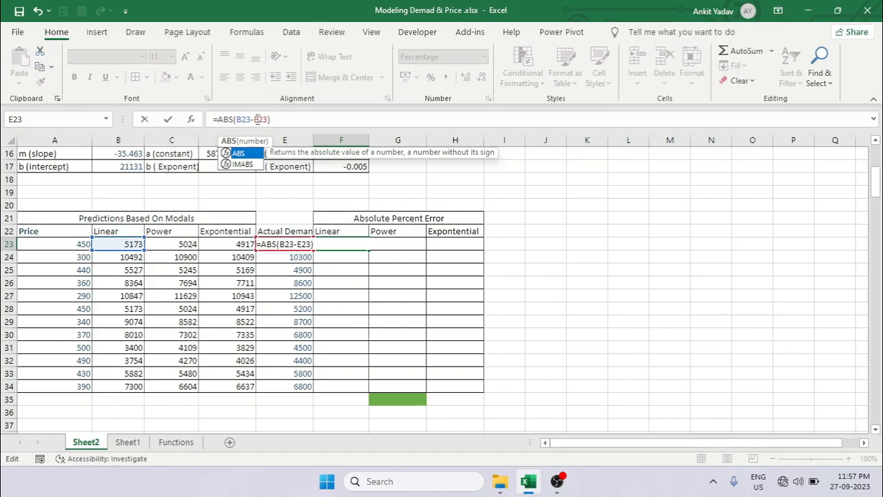
click(254, 120)
text($)
click(291, 122)
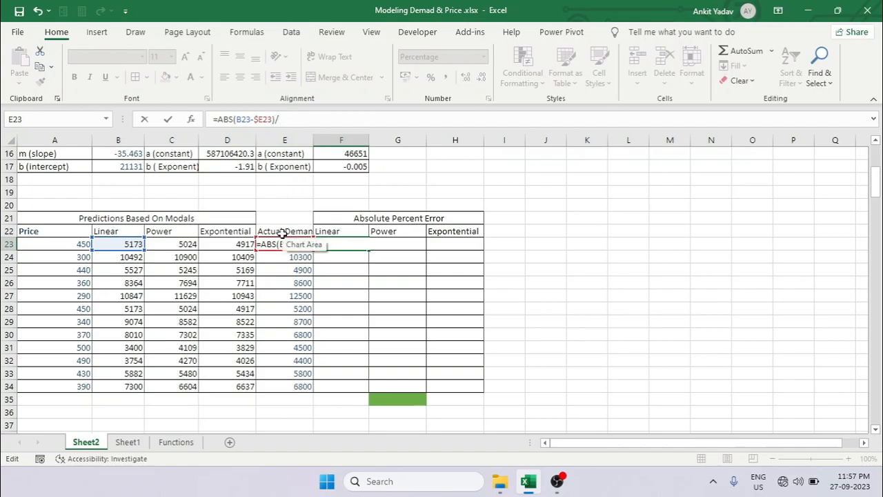
text(/E23)
key(ctrl+Return)
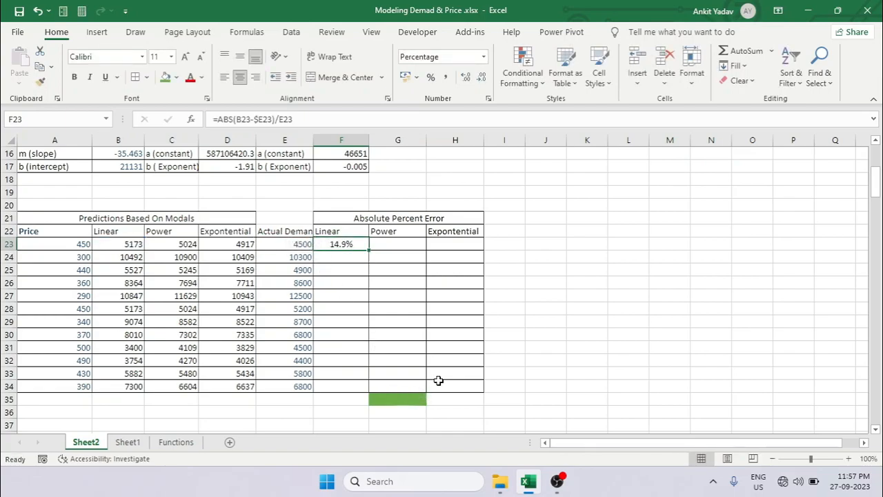
shift+click(455, 246)
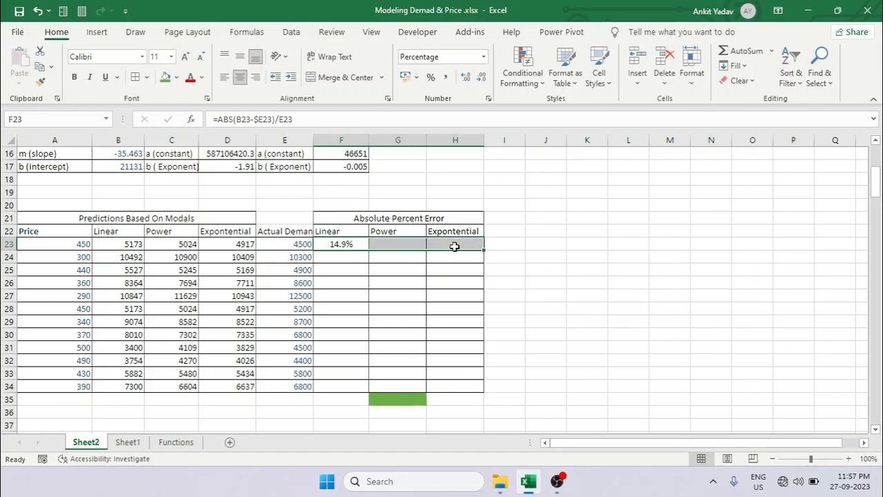
key(ctrl+r)
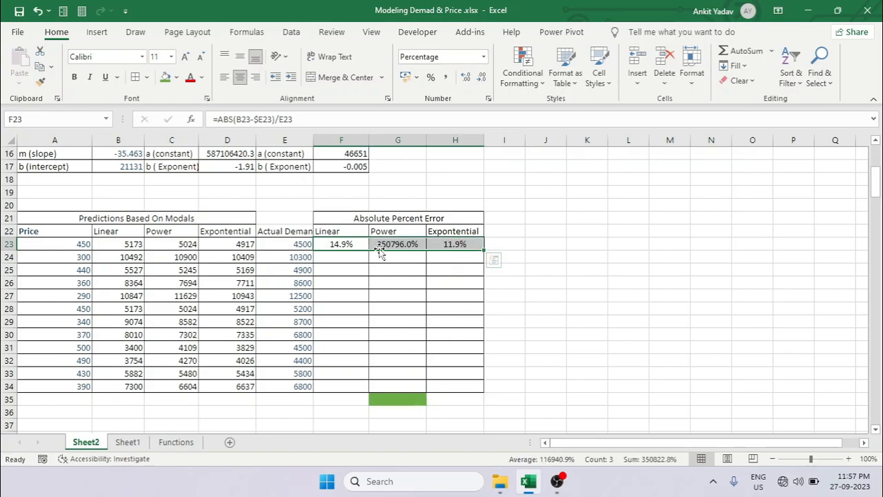
Correct the F23 formula to =ABS(B23-$E23)/$E23 and refill it right through H23
click(345, 246)
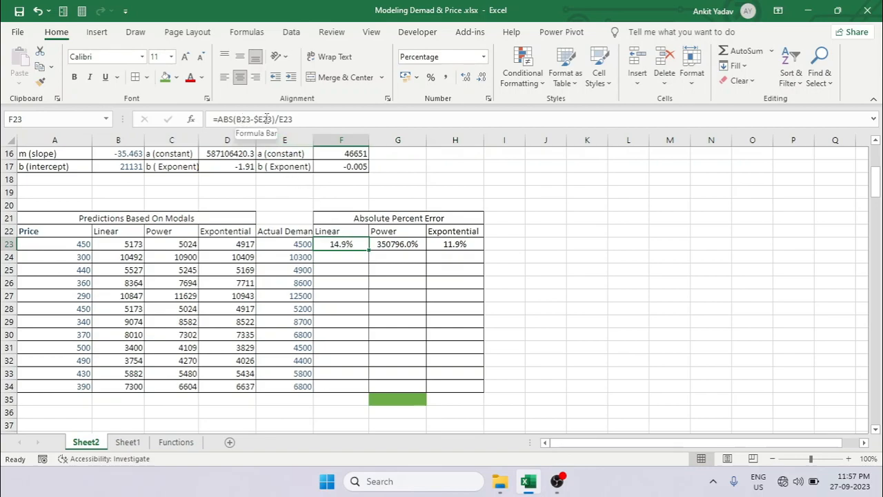
click(280, 120)
text($)
key(Return)
key(Up)
key(shift+Right)
key(shift+Right)
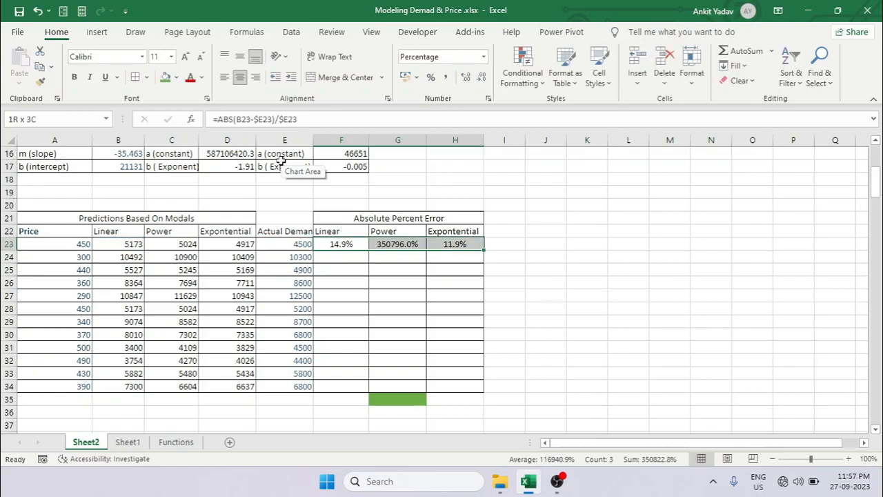
key(ctrl+r)
Fill the three absolute percent error formulas in F23:H23 down through row 34
key(shift+Down)
key(shift+Down)
key(shift+Down)
key(shift+Down)
key(shift+Down)
key(shift+Down)
key(shift+Down)
key(shift+Down)
key(shift+Down)
key(shift+Down)
key(shift+Down)
key(ctrl+d)
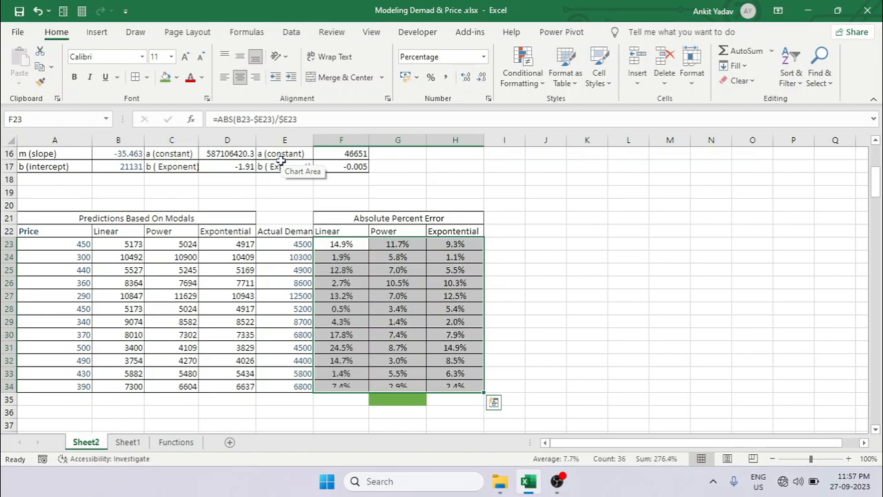
key(Down)
key(Up)
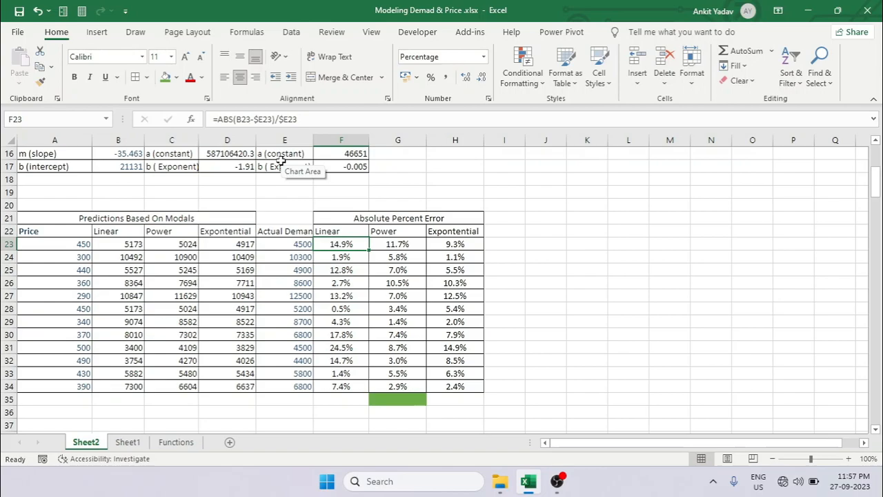
Enter =AVERAGE(F23:F34) in F35, directly below the linear errors
key(ctrl+Down)
key(Down)
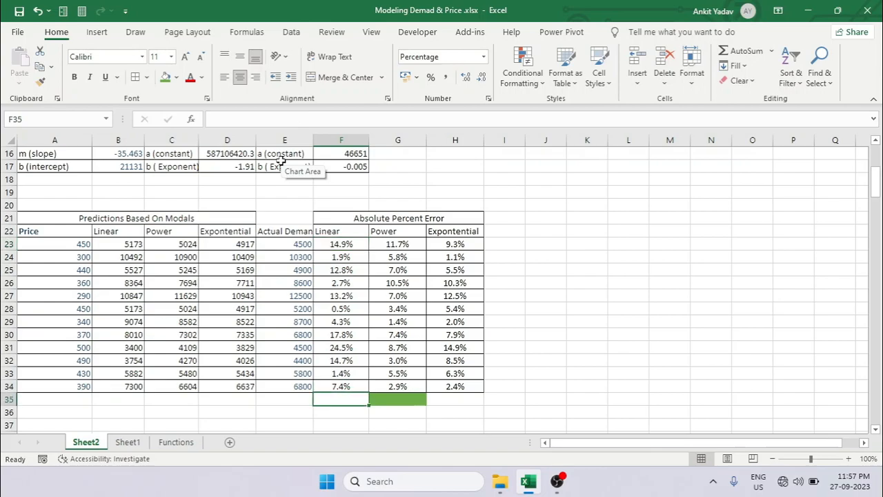
text(=AV)
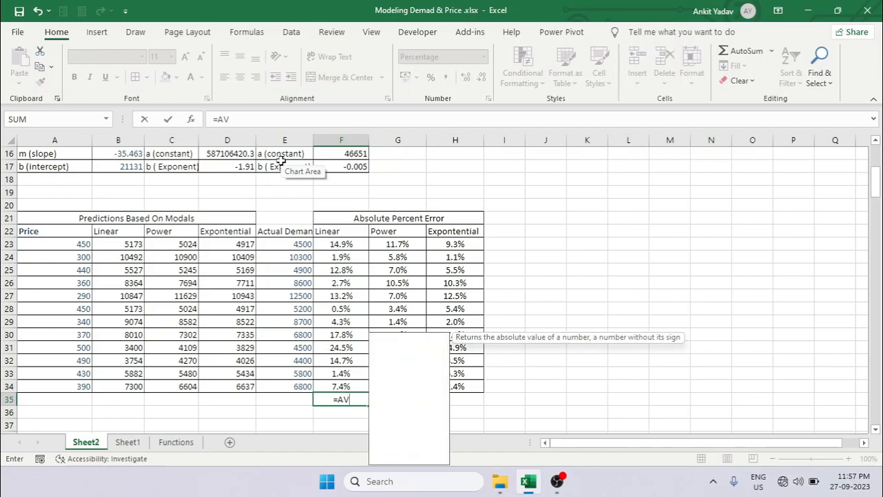
text(Eer)
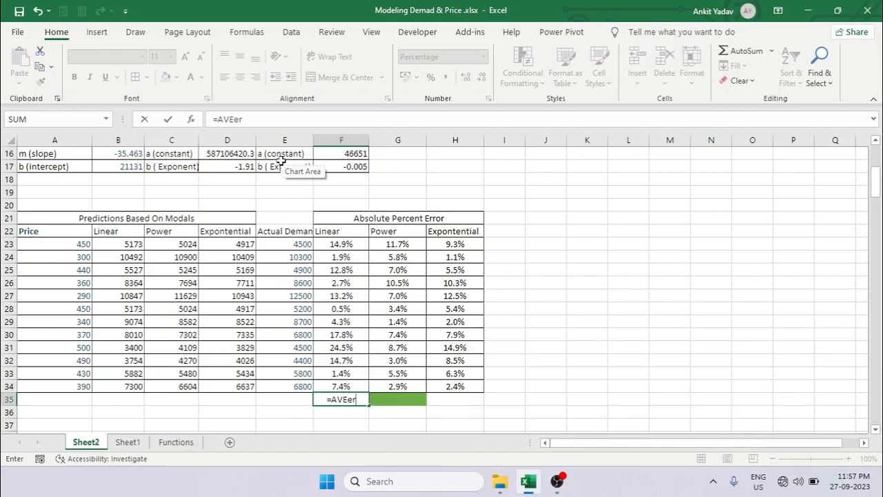
key(BackSpace)
key(BackSpace)
key(BackSpace)
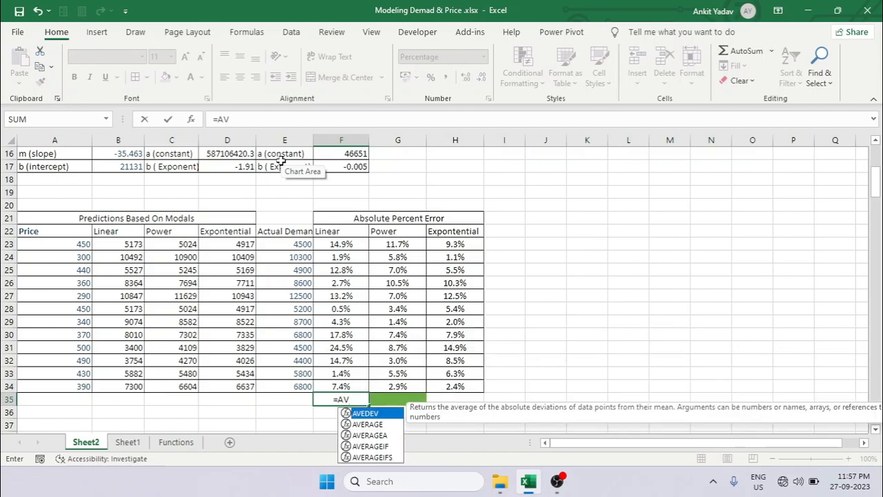
text(er)
key(Tab)
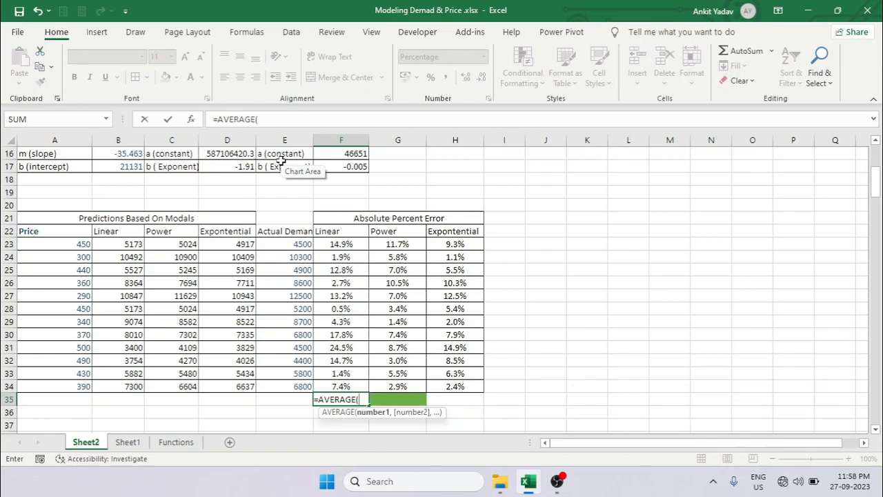
key(Up)
key(ctrl+shift+Up)
key(shift+Down)
key(shift+Down)
key(shift+Left)
key(shift+Left)
key(shift+Left)
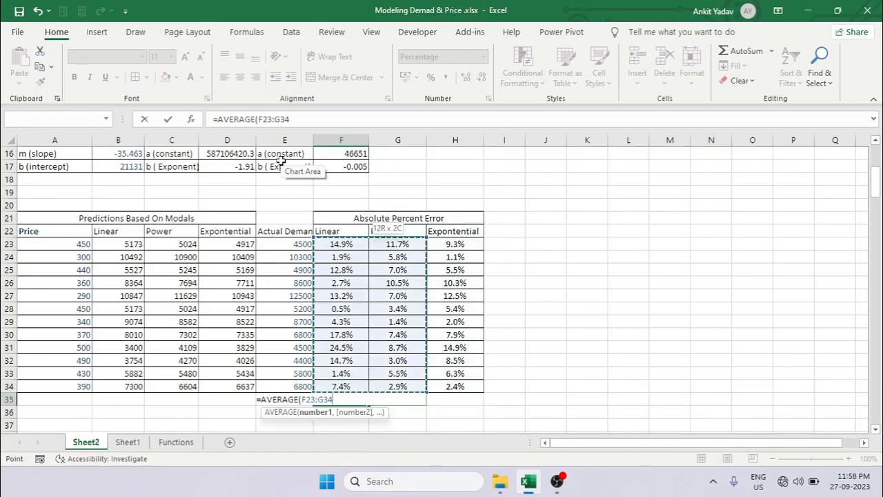
key(shift+Right)
key(ctrl+Return)
Fill the average formula from F35 right through H35 for the power and exponential errors
key(shift+Right)
key(shift+Right)
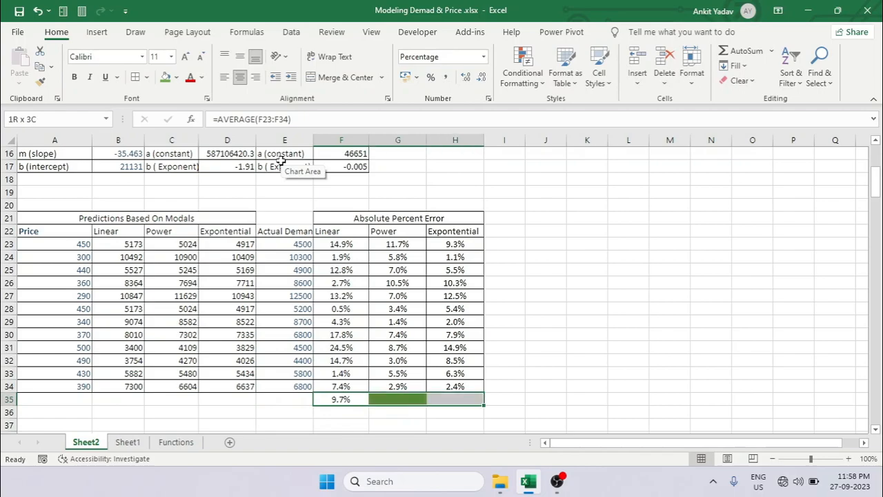
key(ctrl+r)
Label the row of mean errors "Average" in E35 and select the three averages in F35:H35
key(Left)
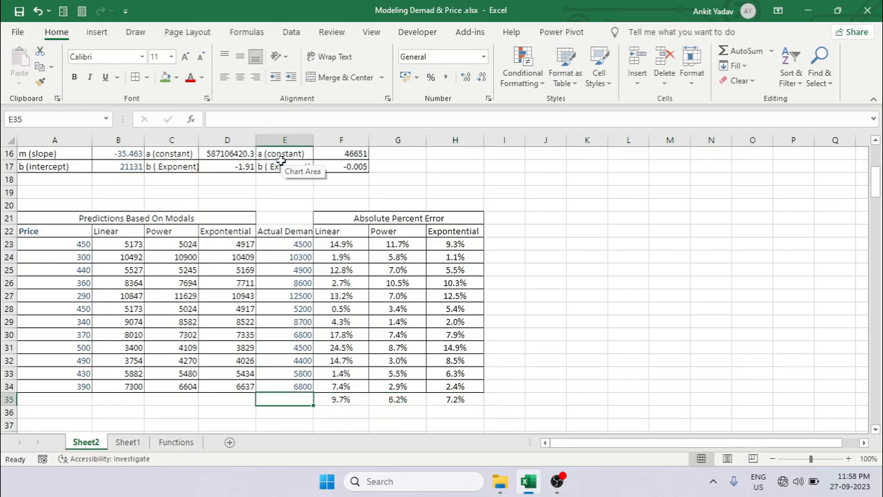
text(Average)
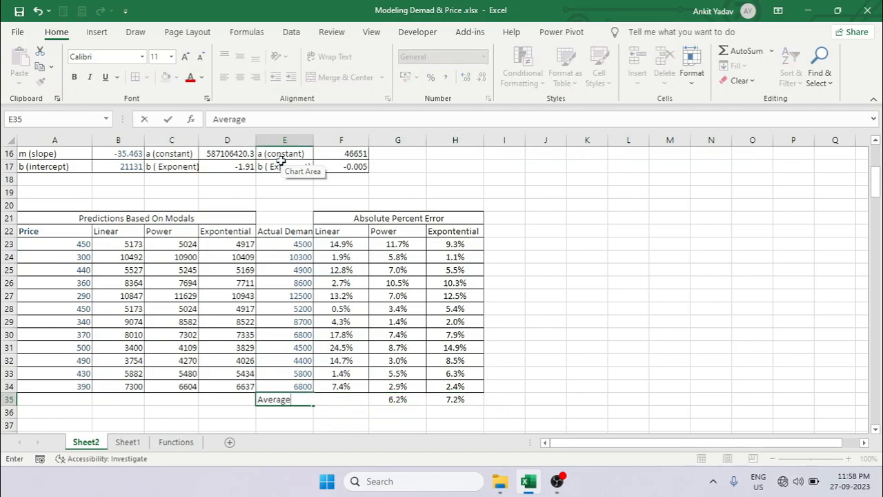
key(Tab)
key(Left)
key(Right)
key(Right)
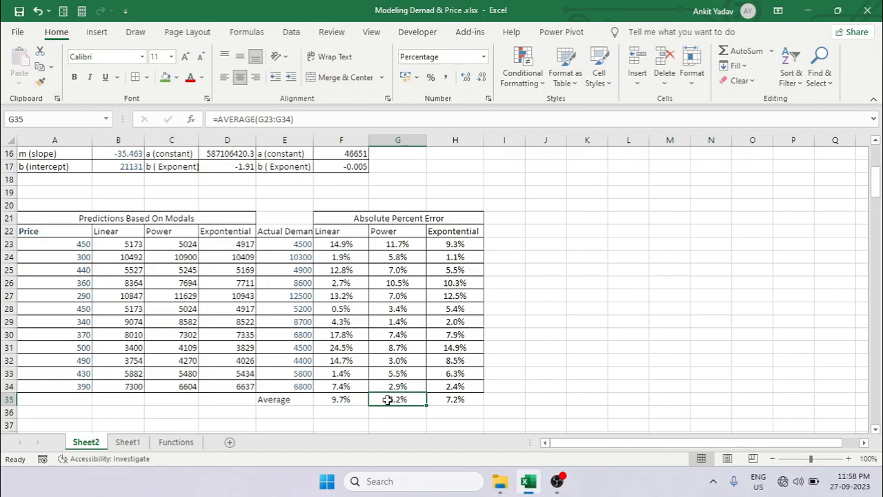
drag(410, 403, 463, 403)
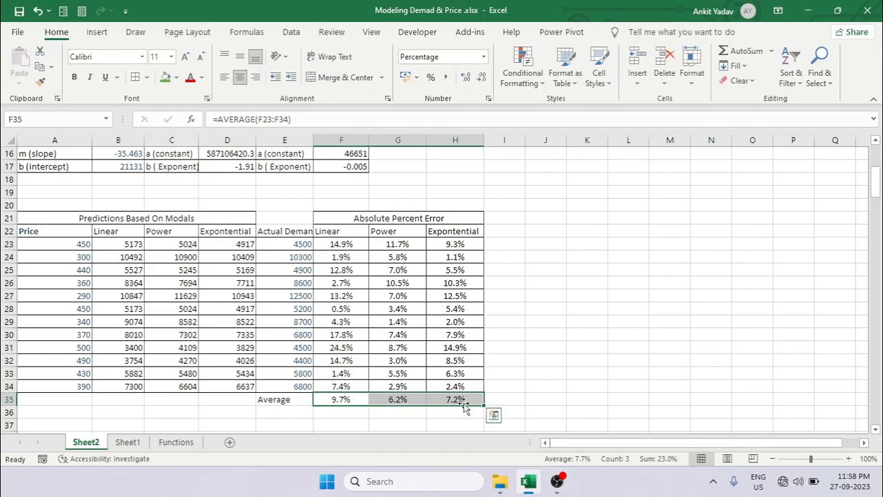
Bold the three averages in F35:H35 and fill the power average in G35 with light green
key(ctrl+b)
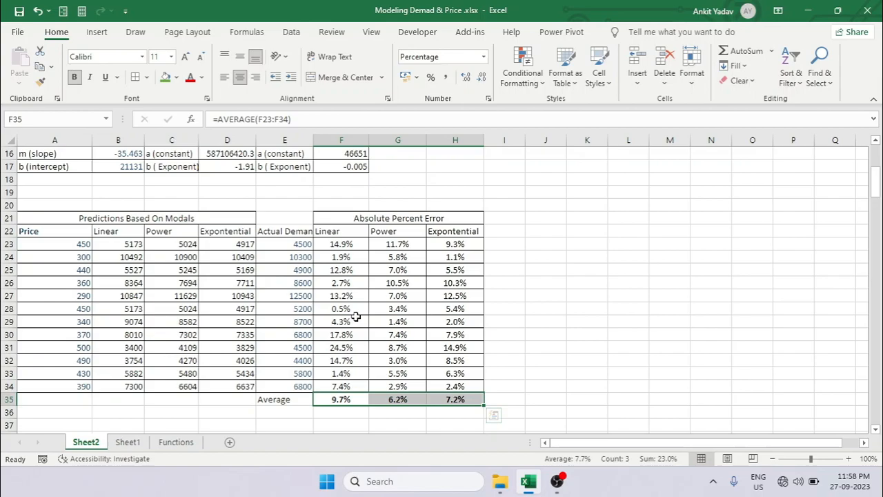
click(404, 400)
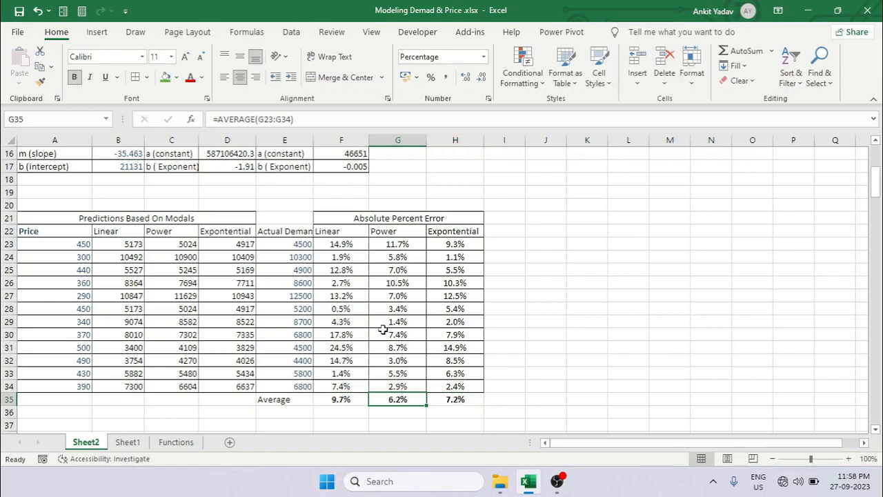
click(166, 76)
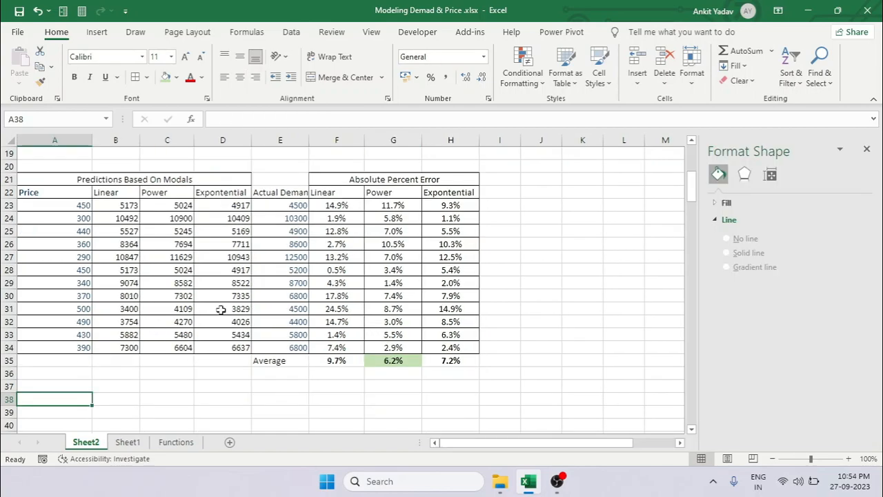
Move the text box with the case questions down beside the predictions table, over the empty columns and the error table
scroll(221, 417, up, 3)
scroll(261, 321, down, 1)
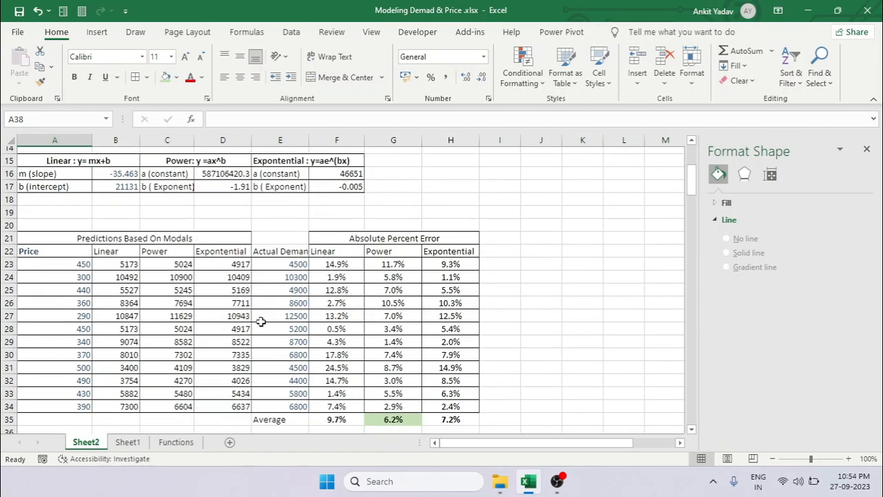
scroll(261, 321, up, 5)
click(609, 202)
drag(609, 202, 414, 379)
scroll(487, 339, down, 5)
drag(463, 181, 280, 355)
drag(360, 295, 429, 278)
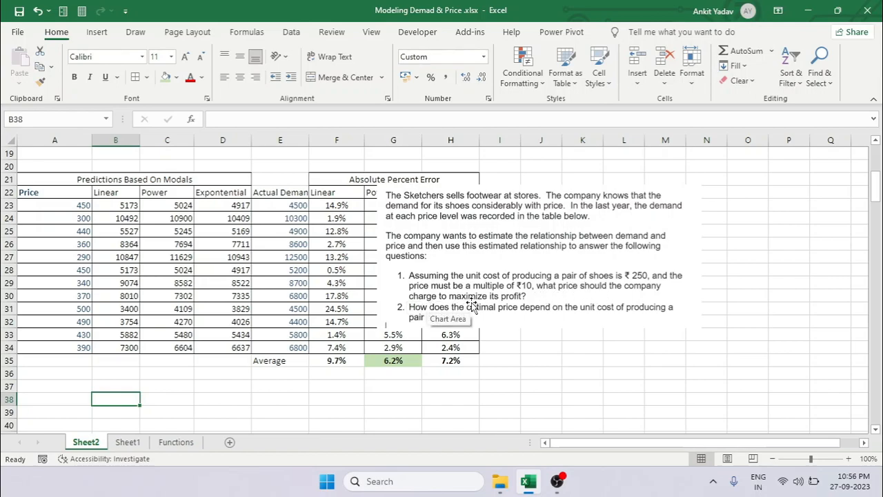
Label A38 "Unit Cost" below the predictions table and enter 250 in B38
click(75, 396)
text(Uni)
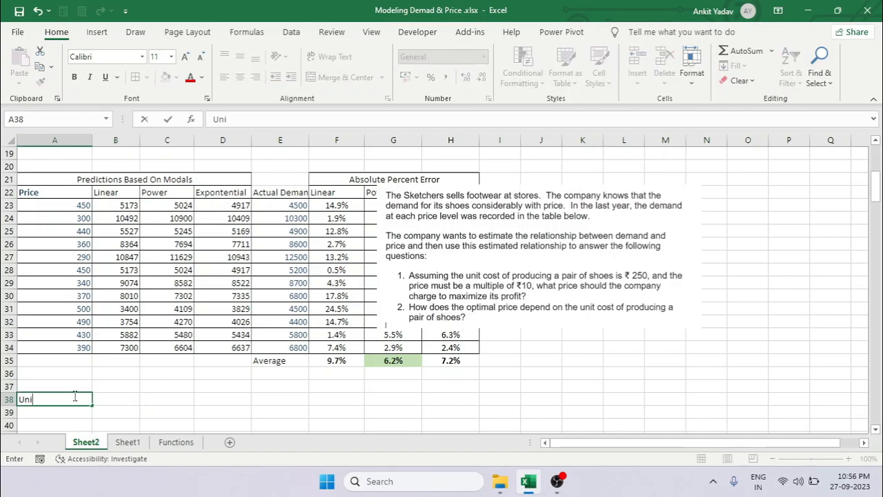
text(t Cost)
key(Tab)
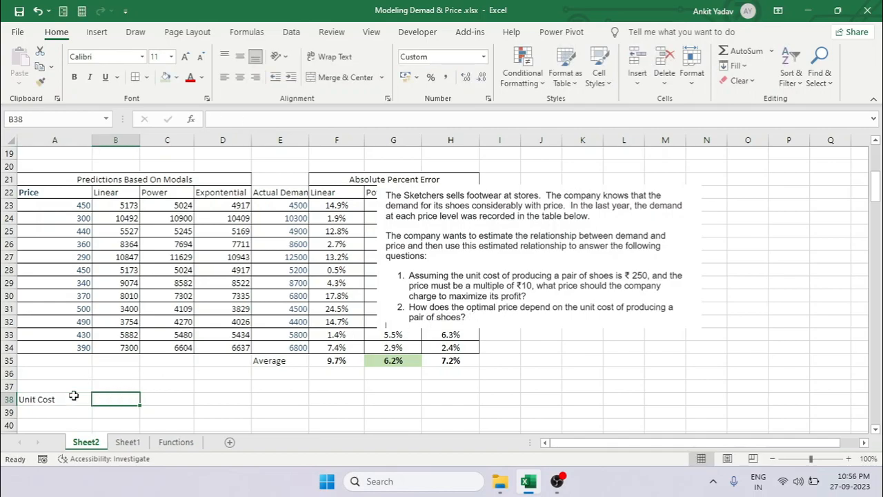
text(250)
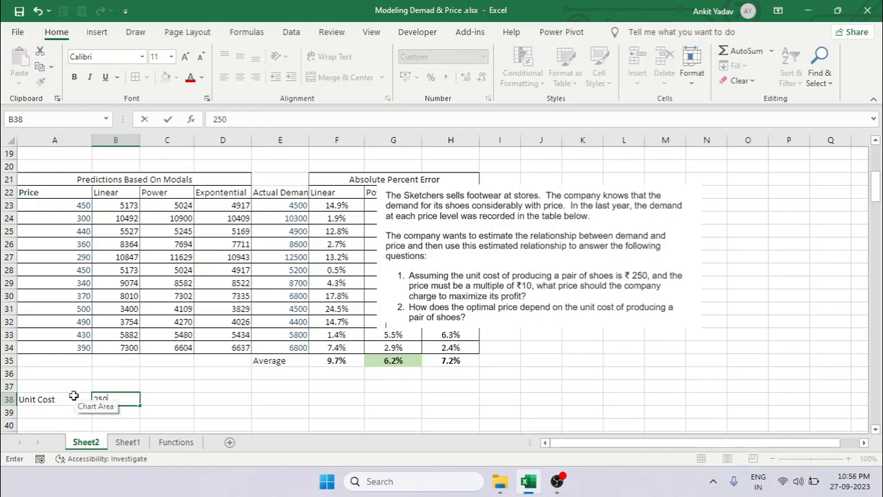
key(Return)
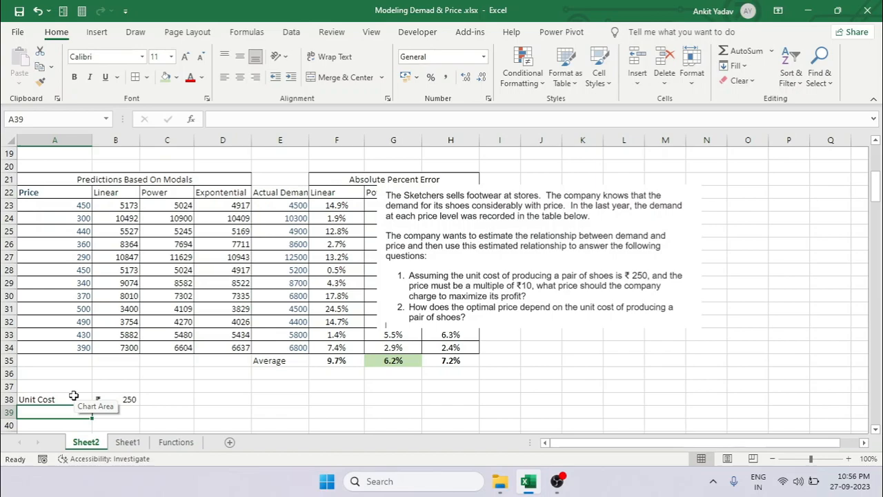
Label A39 "Sale Price", enter 500 in B39 and give it the rupee accounting format
text(Sale)
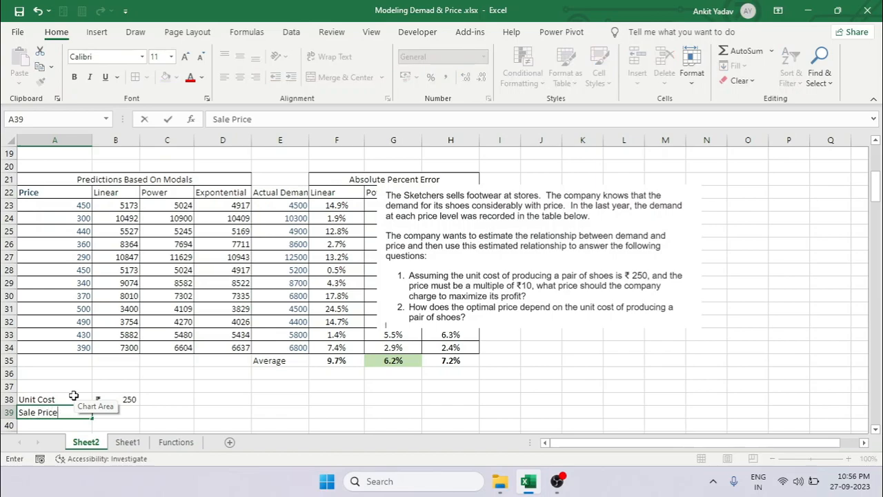
text( Price)
key(Tab)
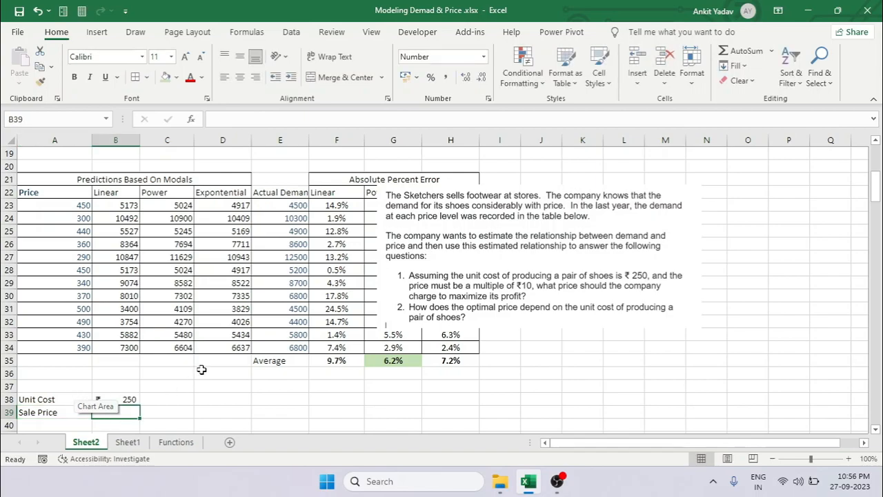
text(500)
key(Tab)
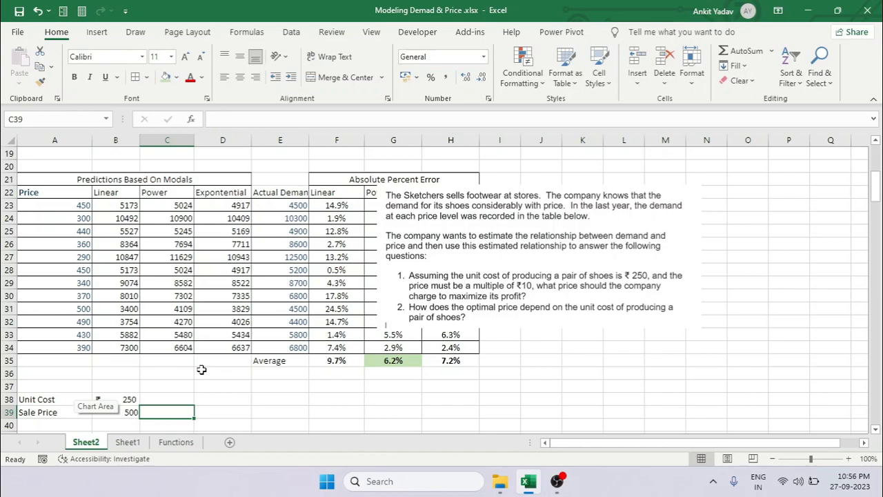
key(Left)
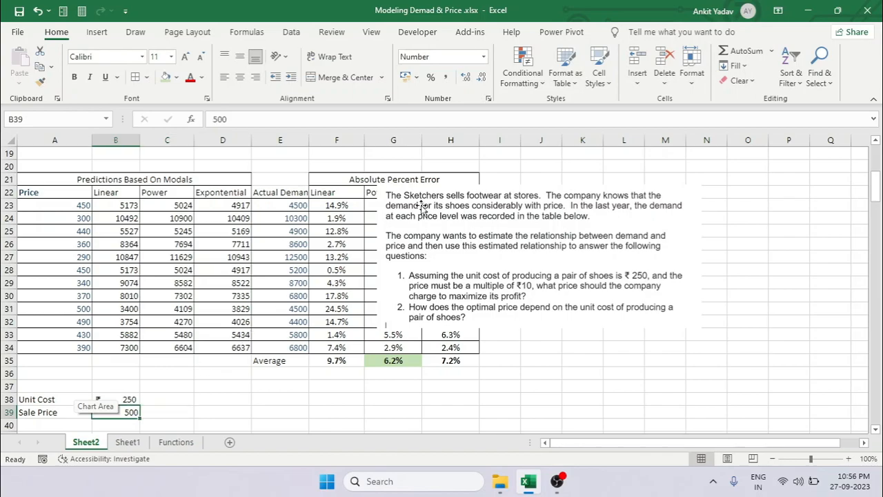
click(407, 77)
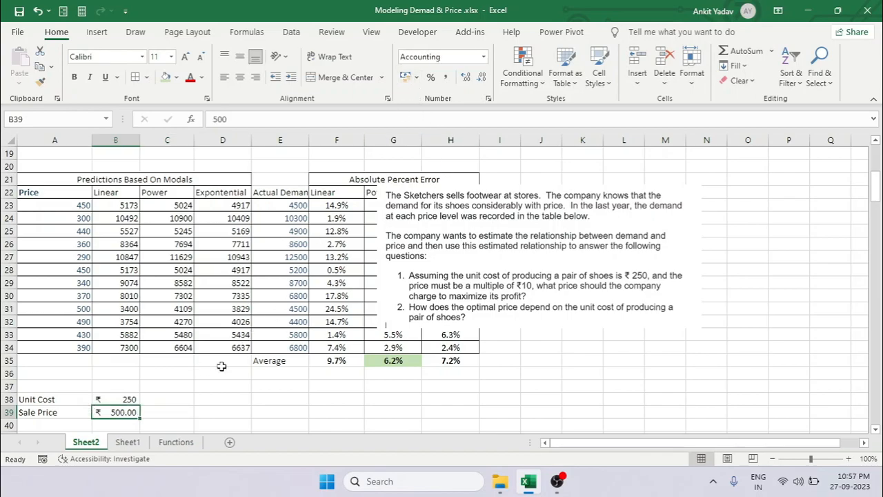
Add the note "<-- multiple Of 10" in C39 and fill the sale price cell B39 with yellow
click(161, 413)
text(<-- mu)
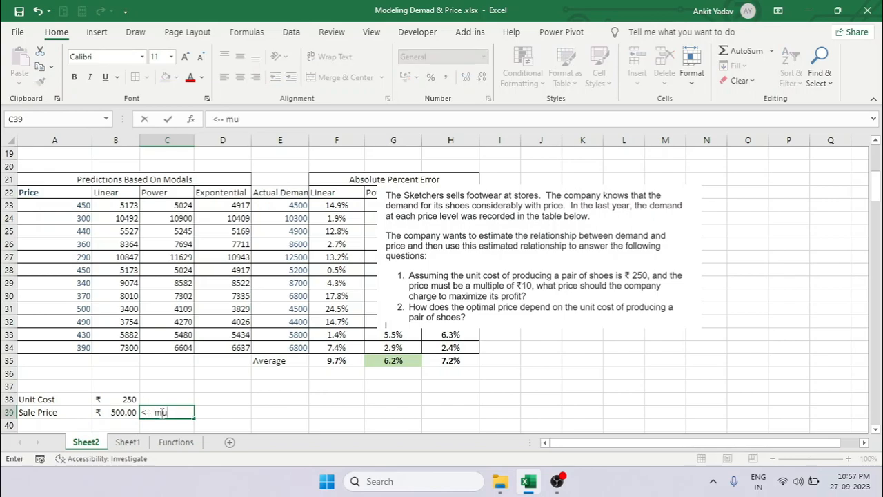
text(ltiple Of)
key(Return)
key(Up)
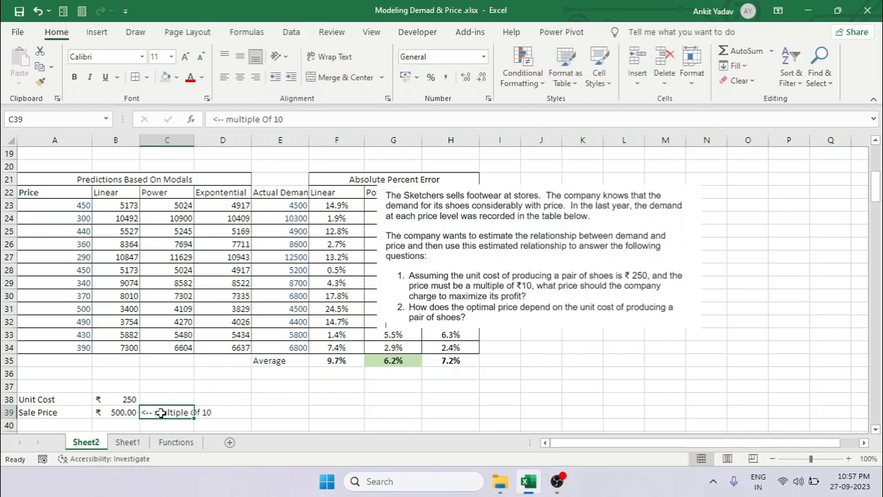
key(Left)
click(176, 77)
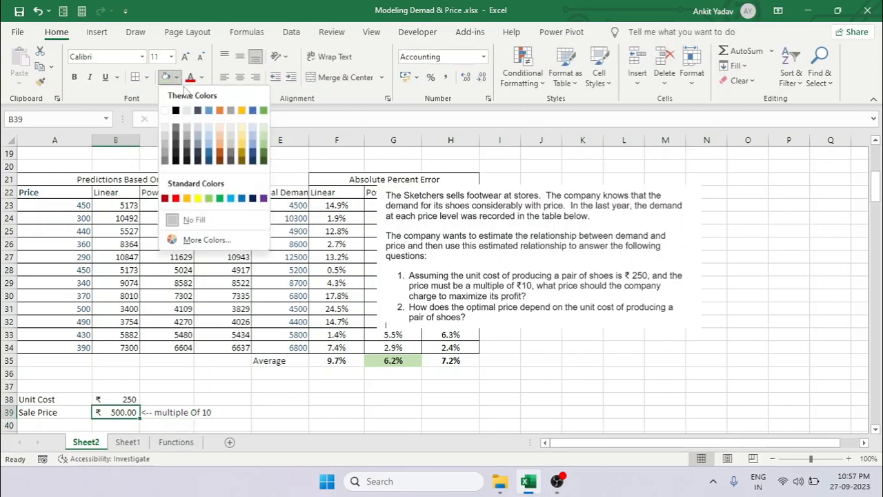
click(199, 199)
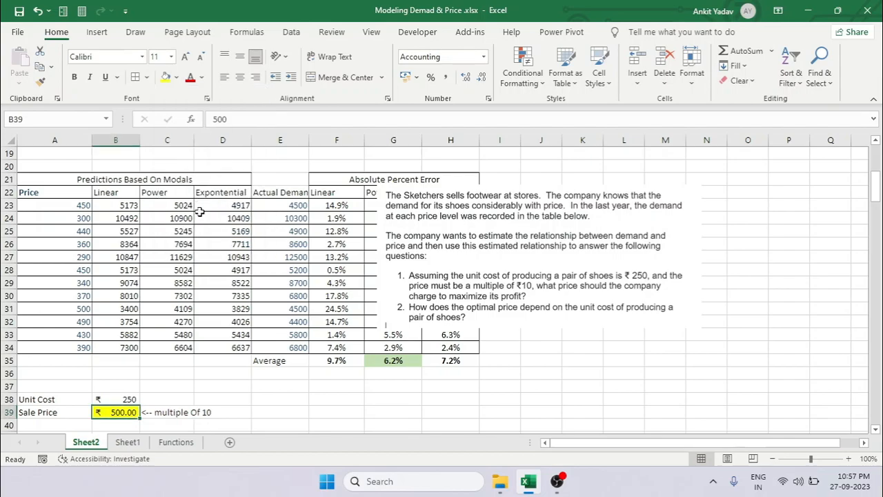
Label A40 "Demand" under the sale price row
scroll(97, 355, down, 2)
click(58, 357)
key(Up)
text(De)
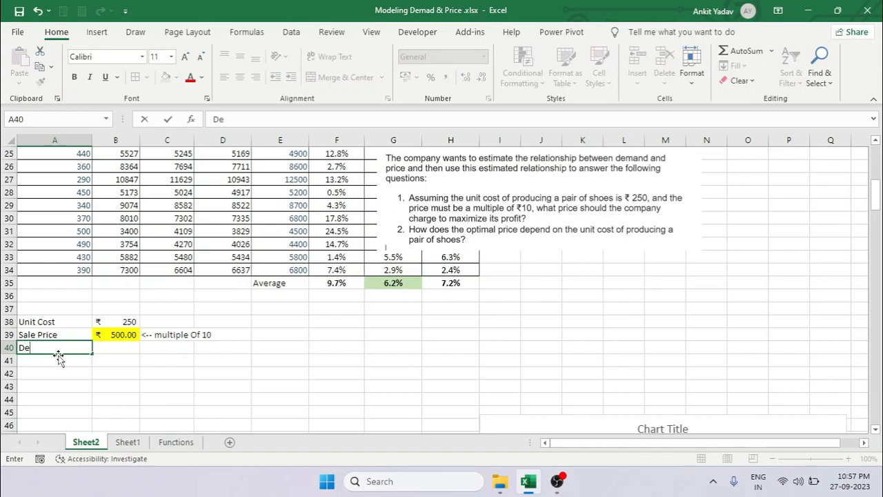
text(mand)
key(Tab)
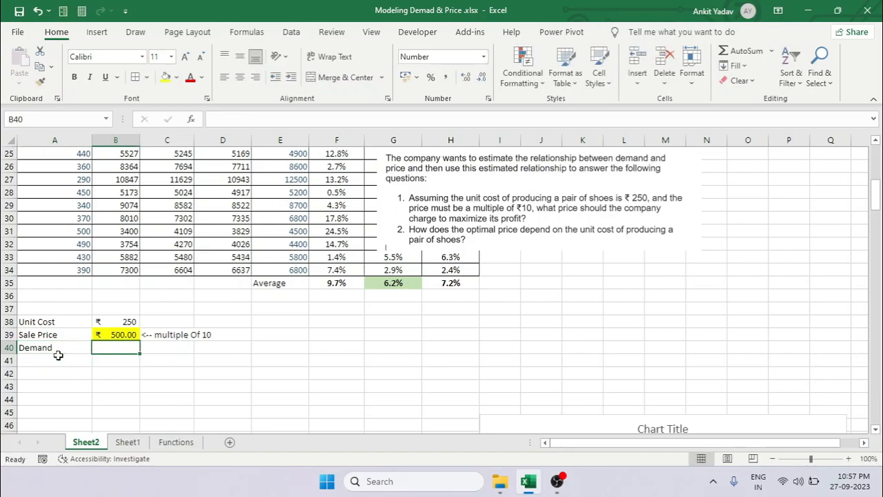
Enter the power-model demand formula =D16*B39^D17 in B40, using the sale price
text(=)
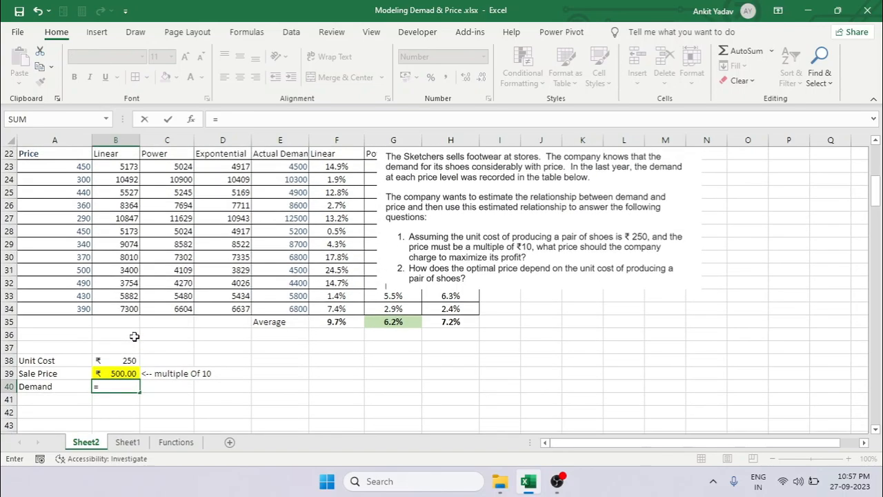
scroll(138, 335, up, 3)
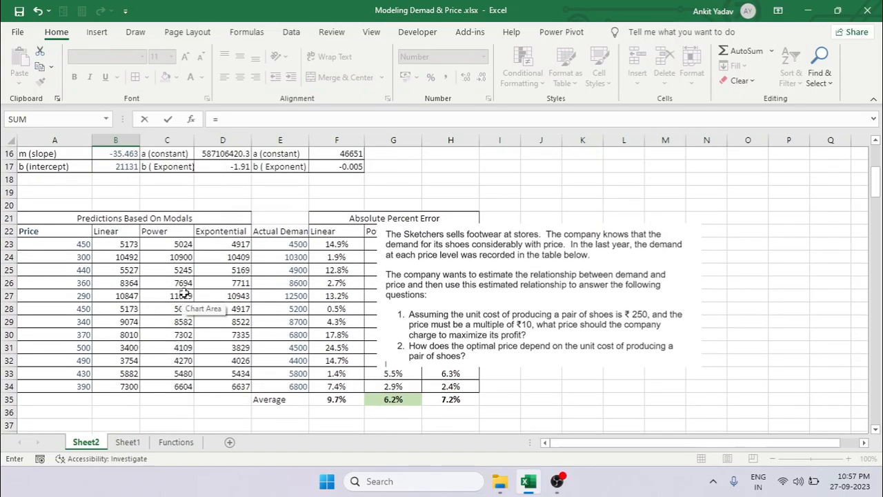
scroll(185, 293, up, 2)
click(217, 231)
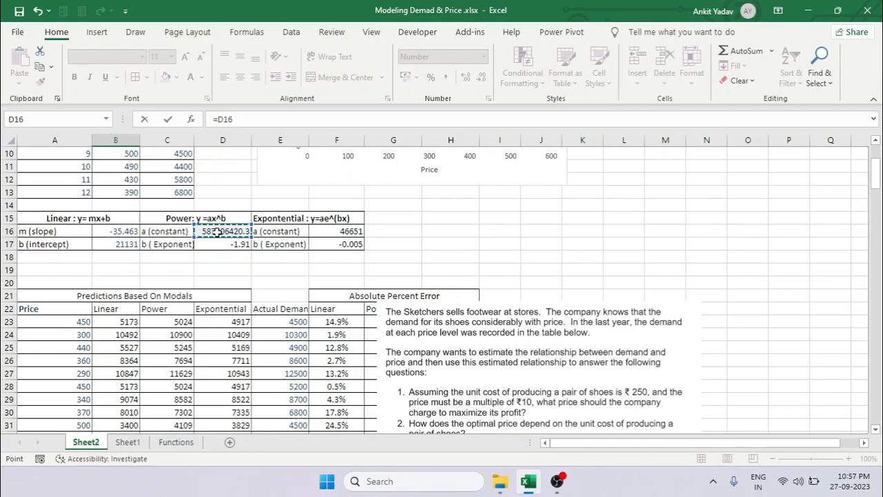
text(*)
scroll(38, 396, down, 4)
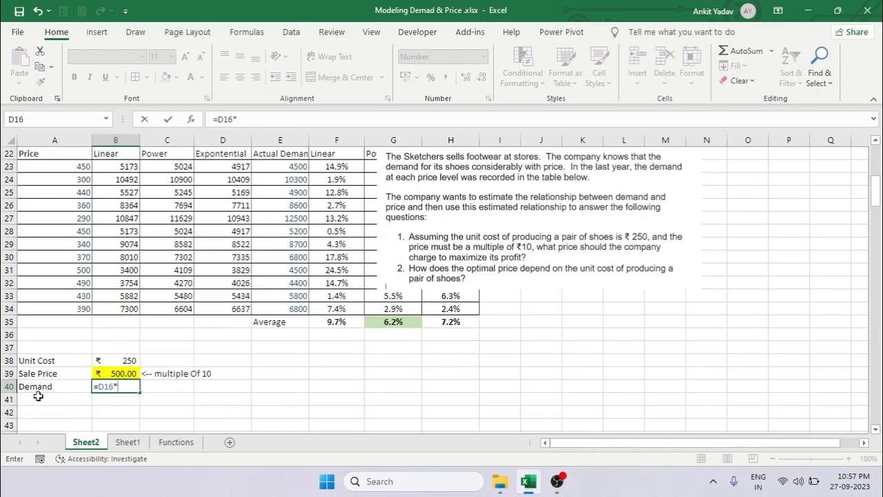
click(114, 373)
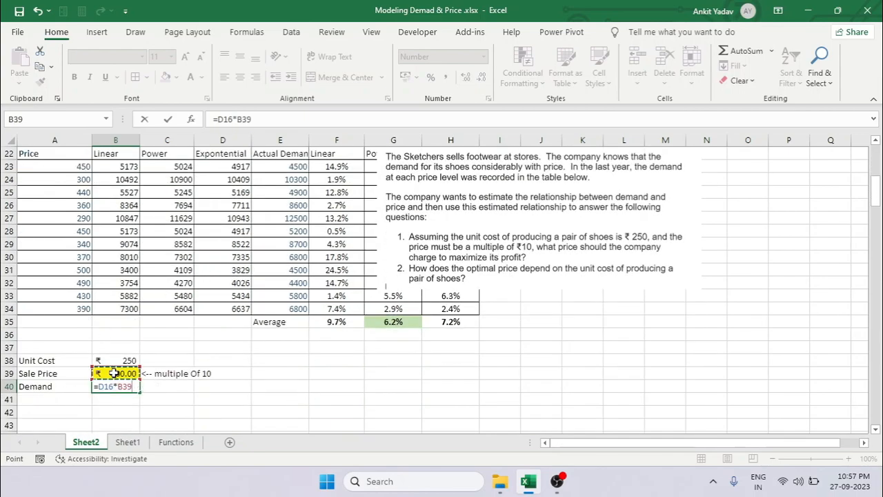
text(^)
scroll(221, 314, up, 4)
click(219, 246)
key(Return)
key(Up)
key(Up)
key(Up)
scroll(172, 359, down, 2)
click(110, 321)
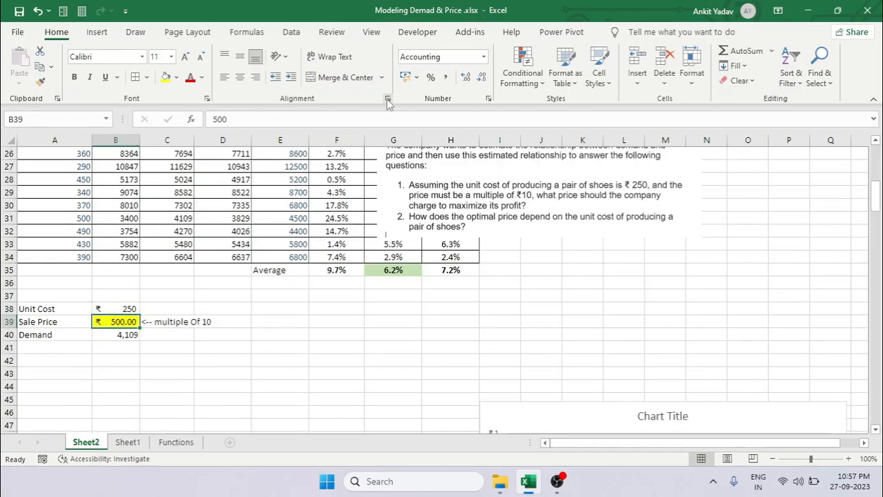
Add the note "<- Power Modal" in C40 beside the demand value
click(118, 336)
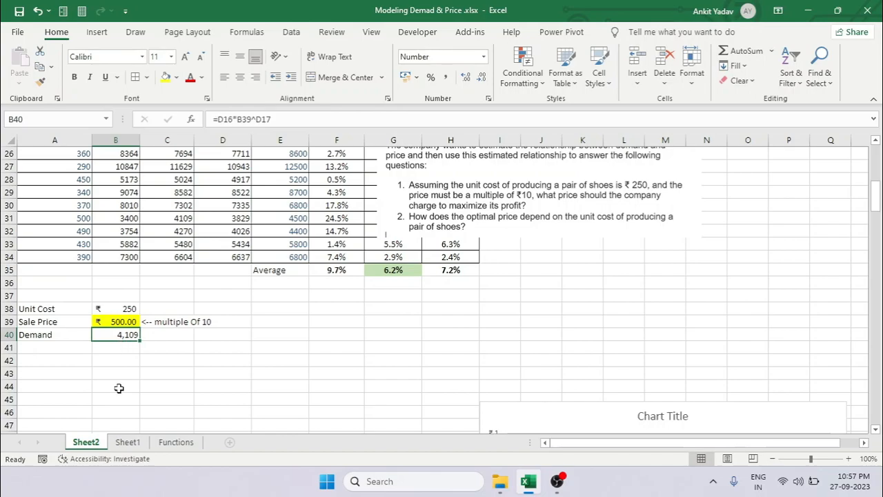
key(Right)
text(<-)
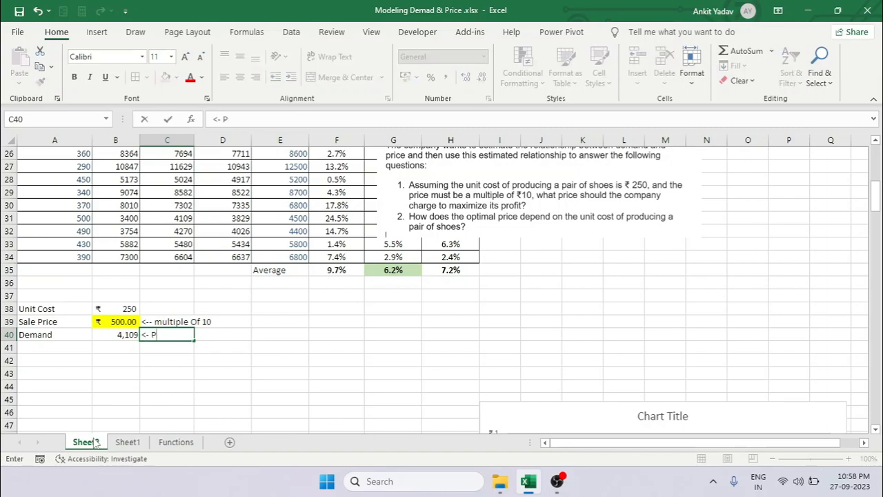
text( Power Modal)
key(Return)
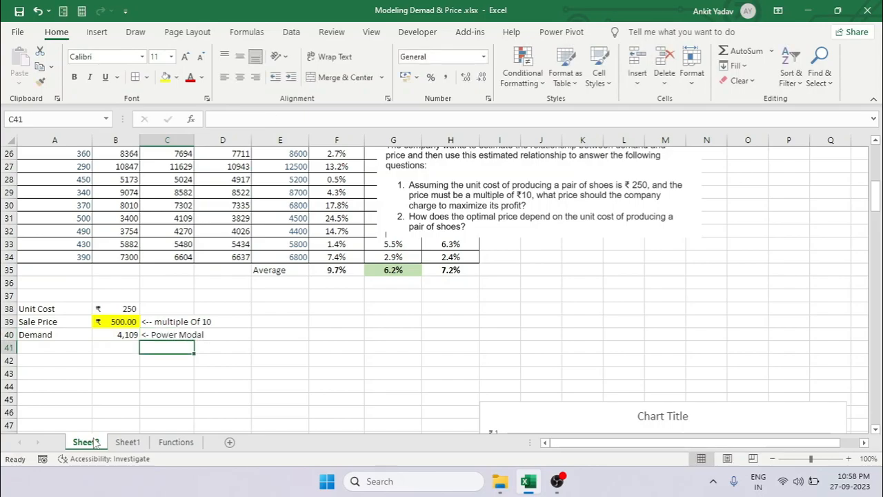
Label A42 "Cost", leaving row 41 blank below the demand row
key(Left)
key(Left)
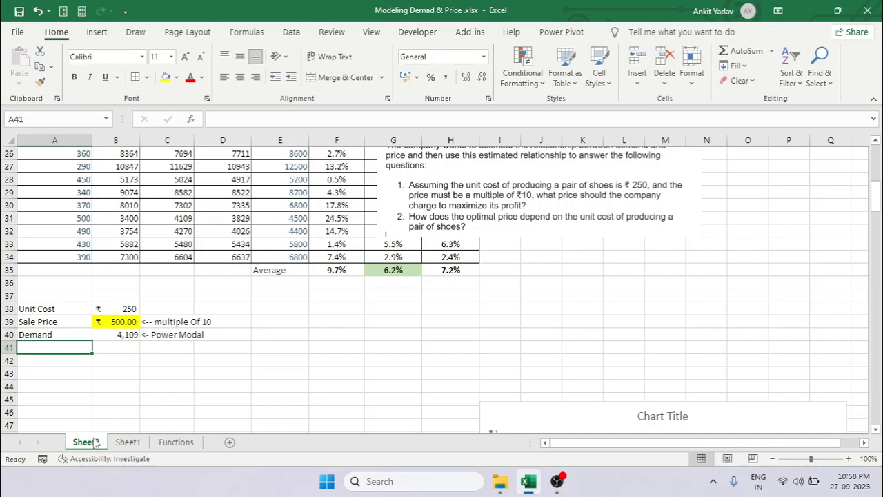
key(Down)
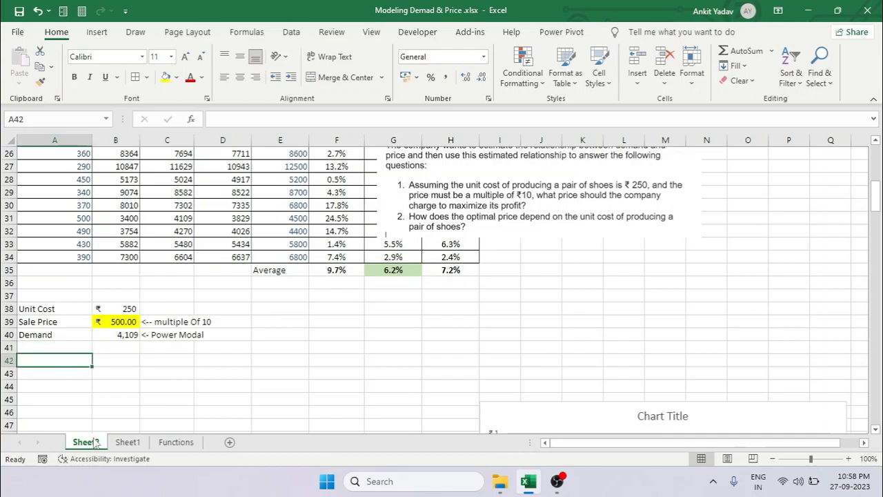
text(Cost)
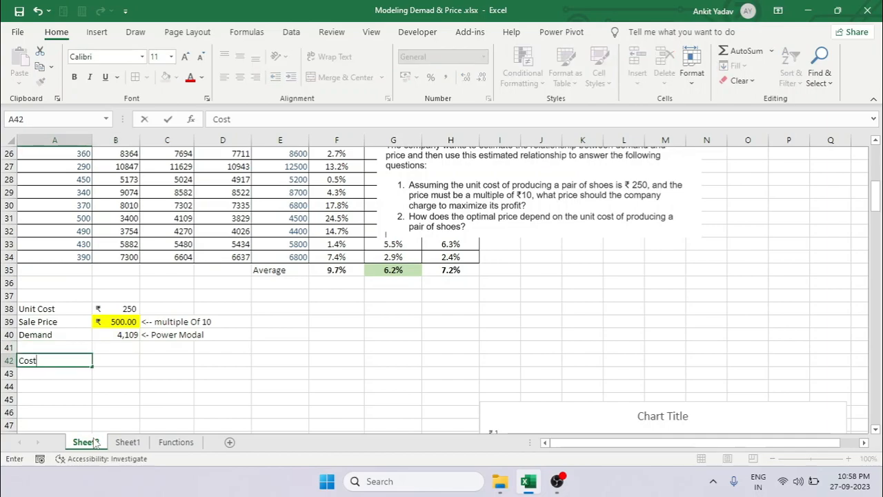
key(Return)
key(Up)
key(Right)
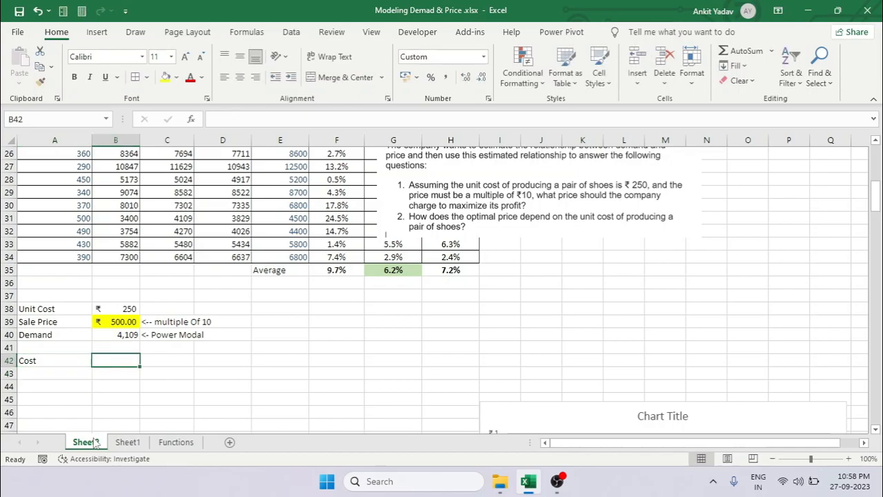
Calculate the total cost in B42 as demand times unit cost with =B40*B38
text(=)
key(Up)
key(Up)
text(*)
key(Up)
key(Up)
key(Up)
key(Up)
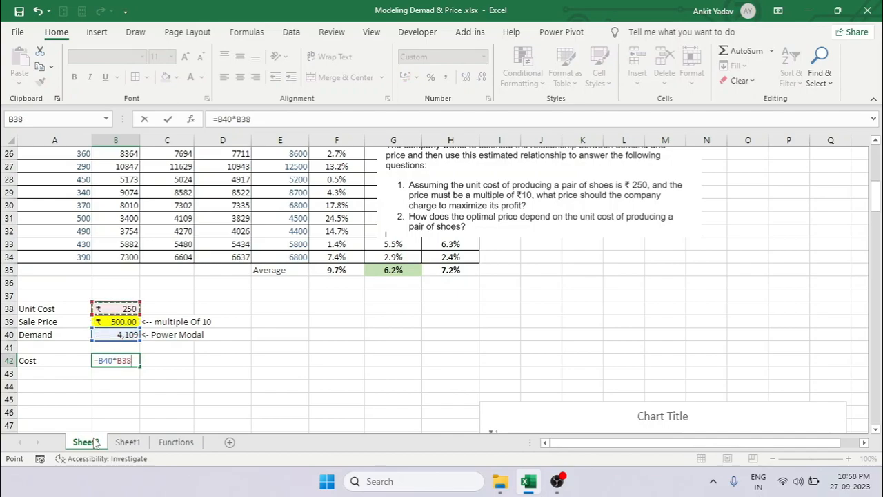
key(Return)
key(Up)
key(Left)
key(Down)
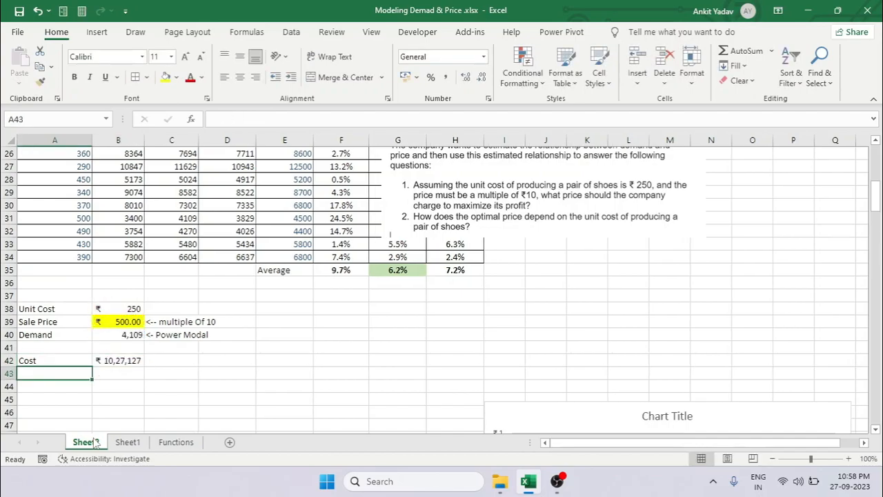
Label A43 "Revenue" and calculate it in B43 as demand times sale price with =B40*B39
text(Revenue)
key(Tab)
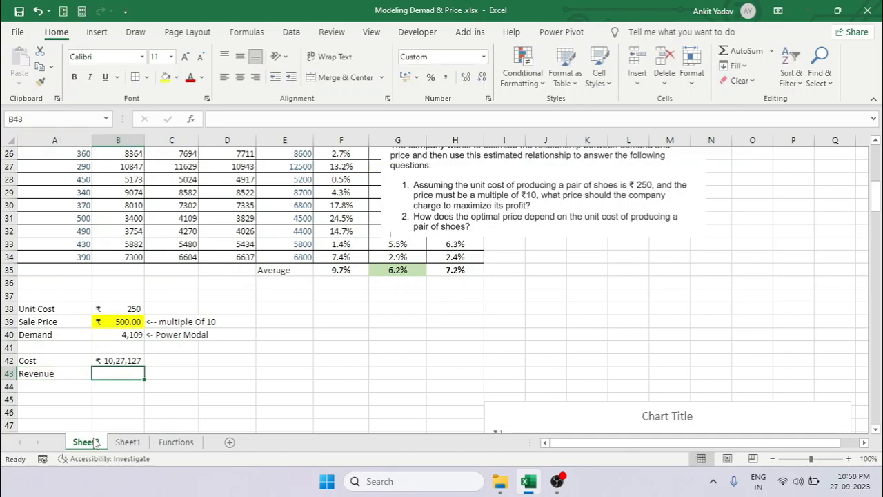
text(=)
key(Up)
key(Up)
key(Up)
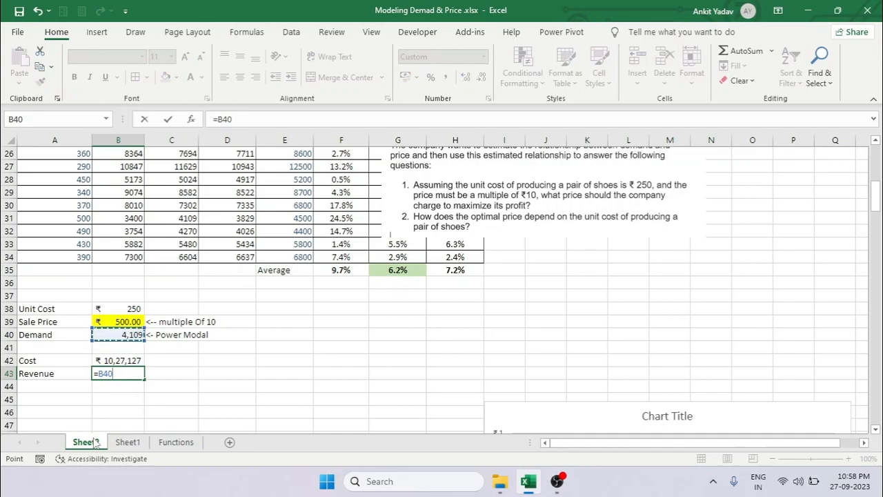
text(*)
key(Up)
key(Up)
key(Up)
key(Up)
key(Up)
key(Down)
key(shift+Tab)
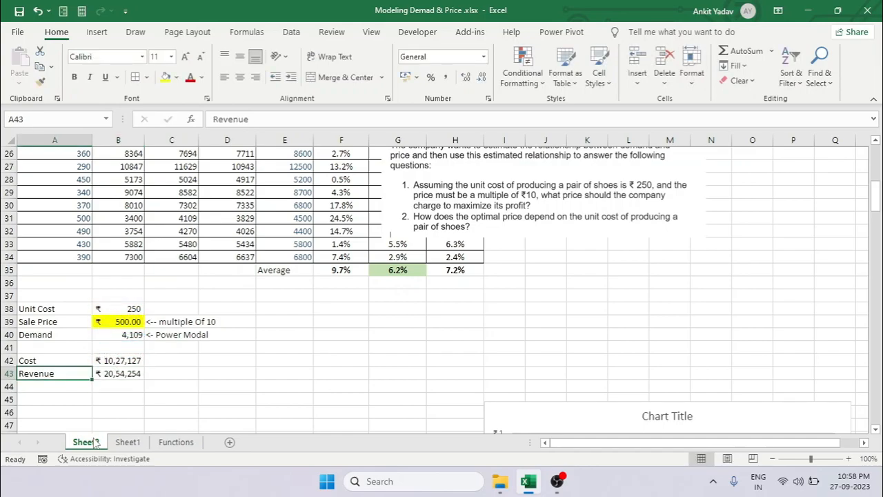
Label A44 "Profit" and calculate it in B44 as revenue minus cost with =B43-B42
key(Down)
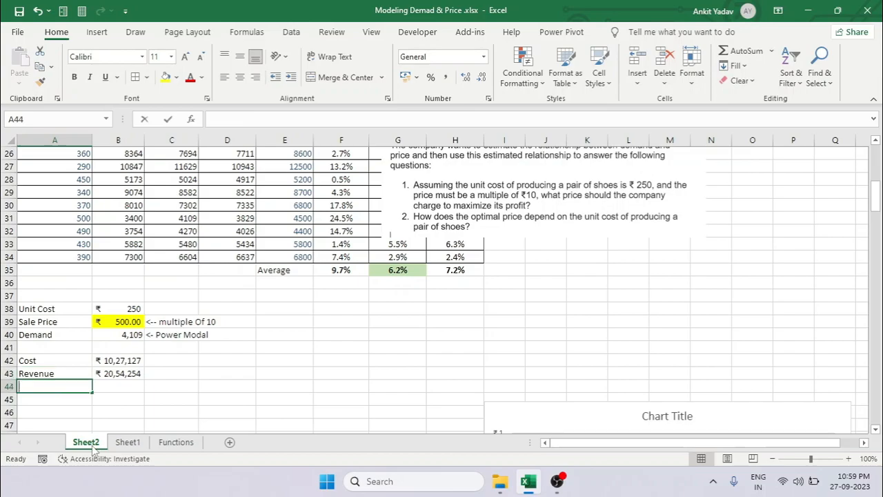
text(Profi)
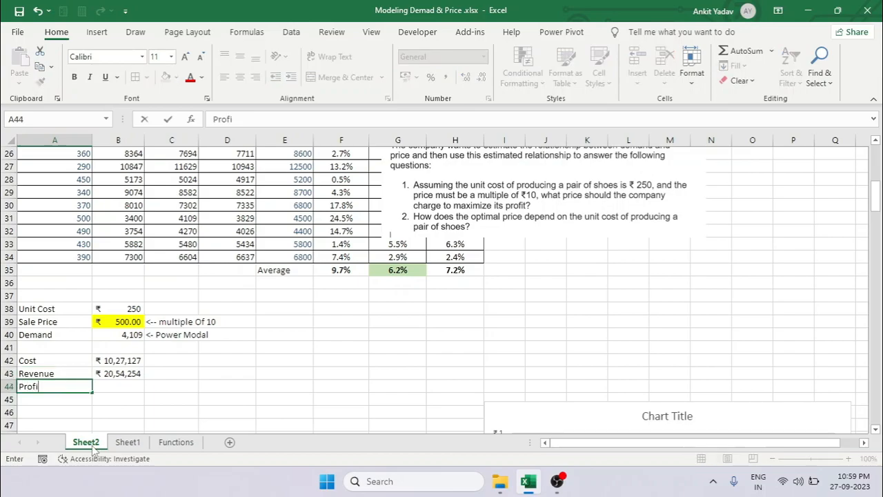
text(t)
key(Tab)
text(=)
key(Up)
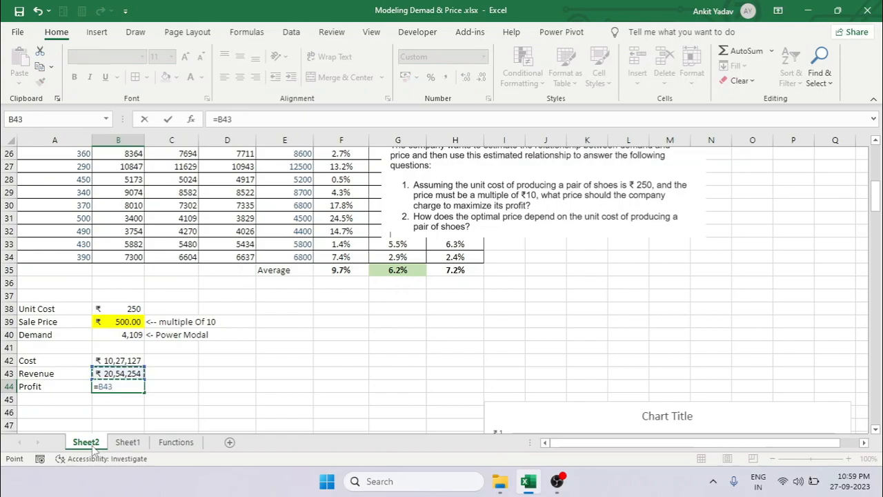
text(-)
key(Up)
key(Up)
key(Return)
Make the profit value in B44 bold
key(Up)
key(Right)
key(ctrl+b)
Enter the column headings "Price" in F39 and "Profit" in G39
scroll(94, 428, down, 1)
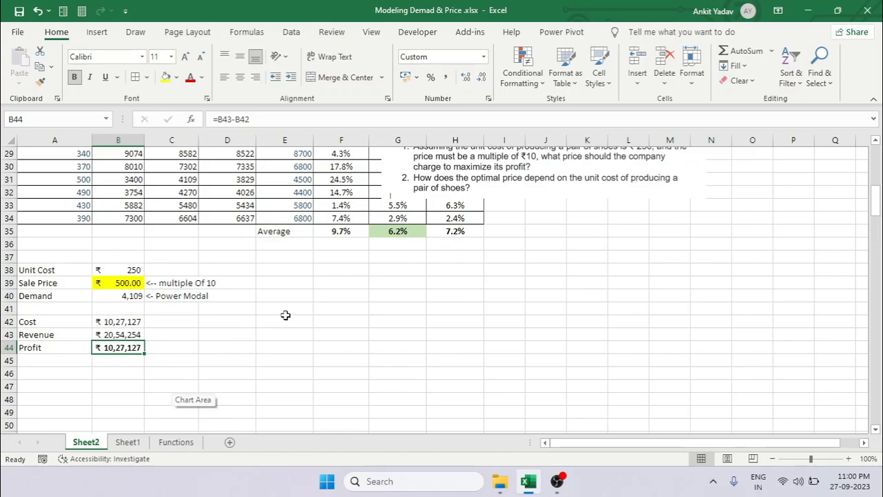
click(342, 283)
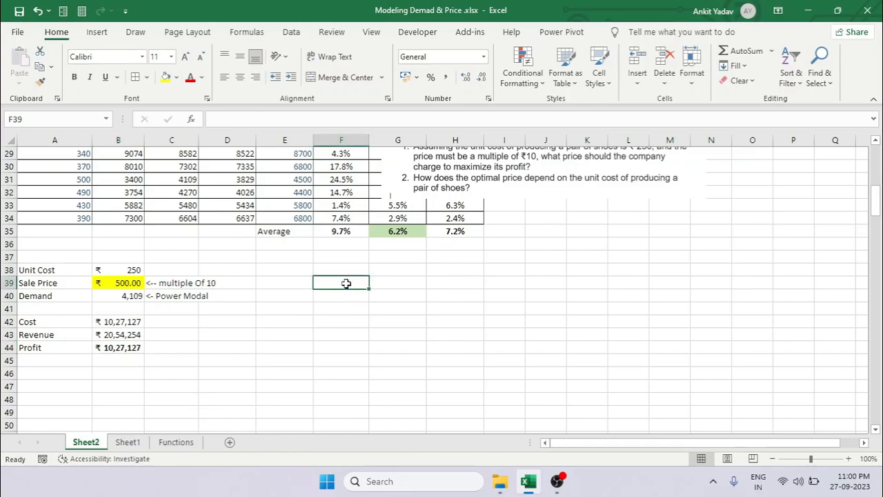
text(Price)
key(Tab)
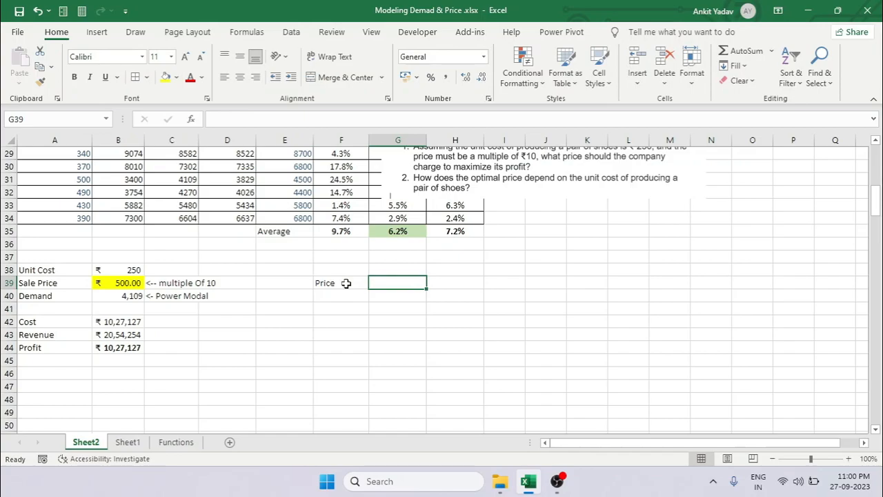
text(Dema)
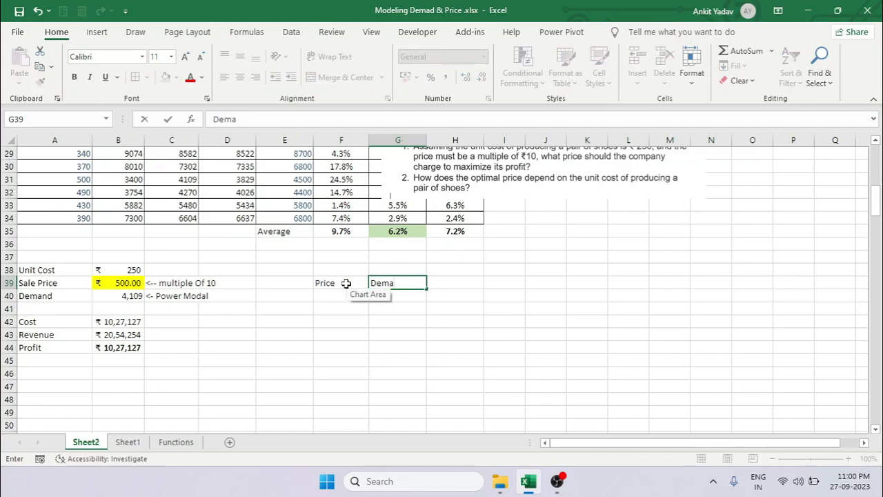
key(BackSpace)
key(BackSpace)
key(BackSpace)
key(Return)
Enter the first two trial prices, 260 in F41 and 270 in F42, leaving row 40 blank under the Price heading
key(Right)
scroll(347, 283, down, 2)
key(Down)
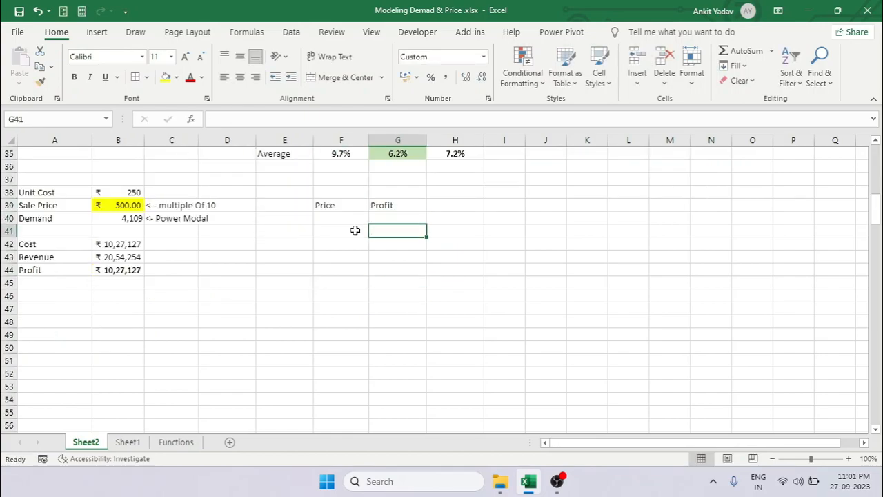
key(Left)
key(Down)
key(Up)
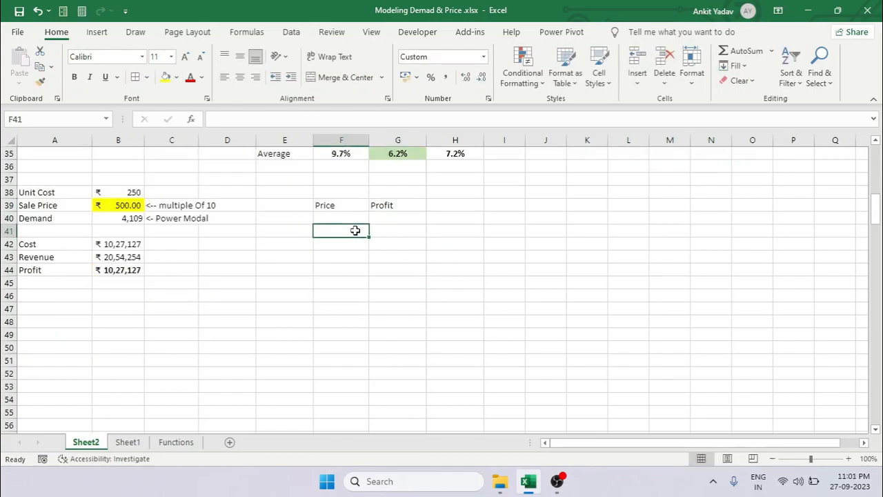
text(2)
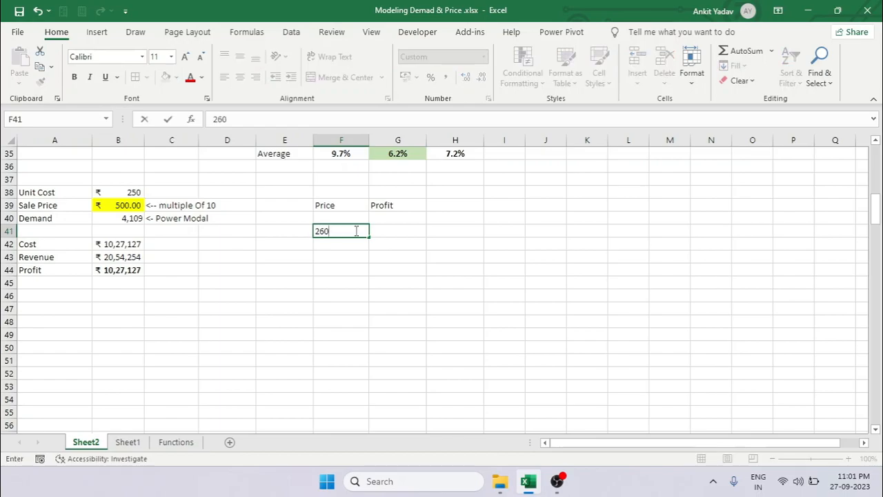
text(60)
key(Return)
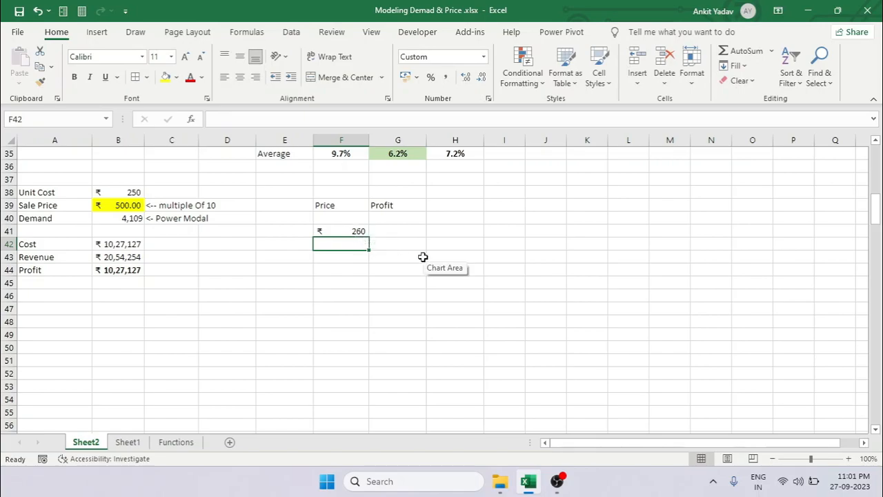
text(270)
key(Return)
Extend the price series from F41:F42 down to F83 in steps of 10, ending at 680
key(Up)
key(Up)
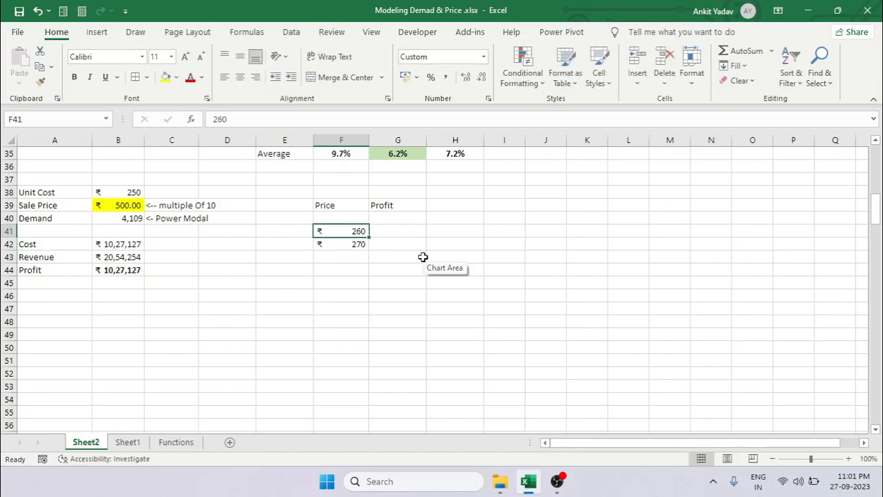
key(shift+Down)
drag(369, 249, 345, 228)
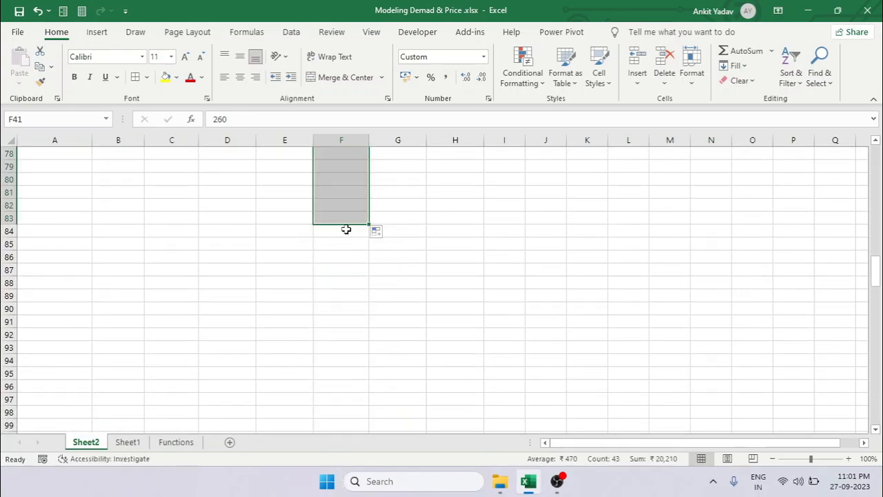
scroll(355, 233, up, 5)
scroll(356, 235, up, 5)
scroll(357, 276, down, 8)
Add the higher trial prices 1000, 1200 and 1800 in F84:F86 below the series
click(352, 309)
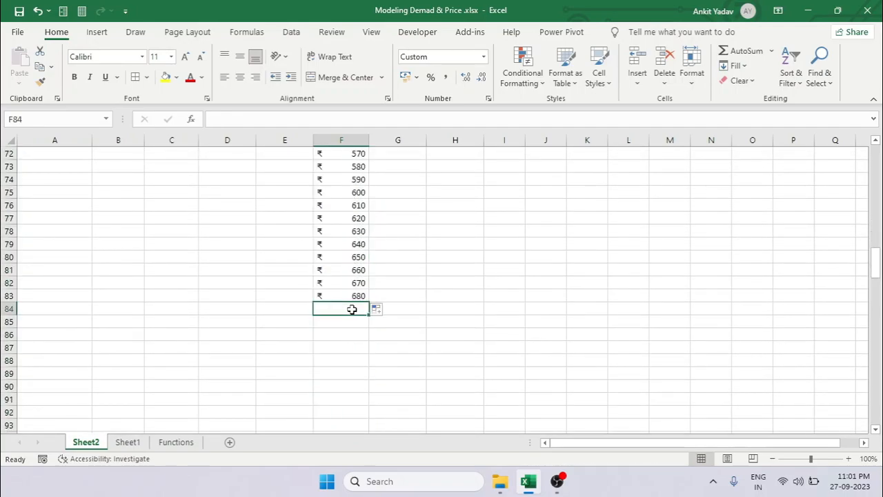
text(100)
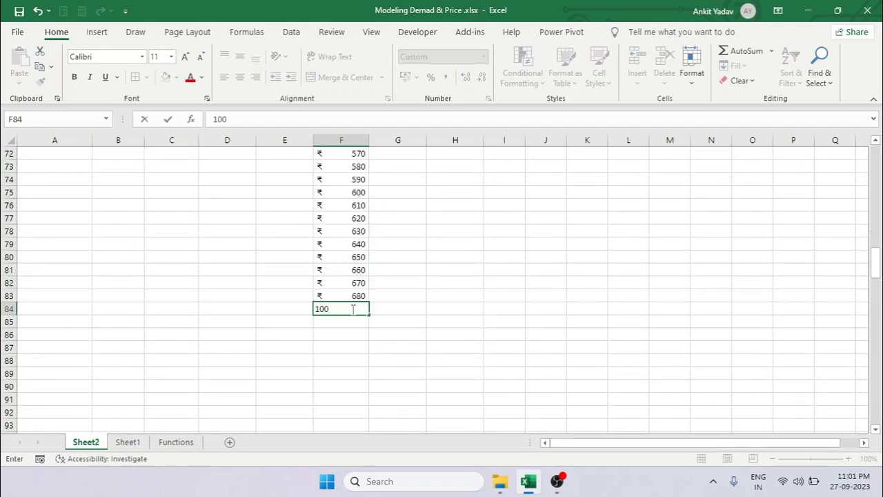
key(Return)
text(1200)
key(Return)
text(18)
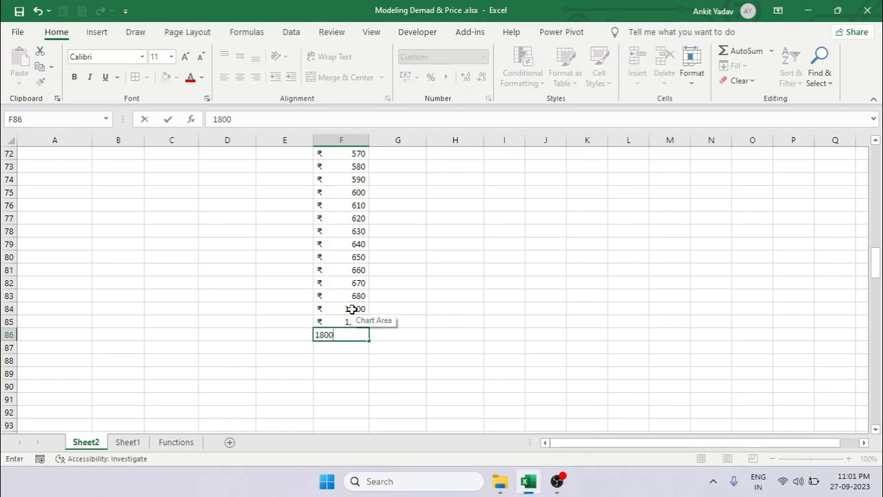
text(00)
key(Return)
Link G40, beneath the Profit heading, to the calculated profit with =B44
key(Up)
key(ctrl+Up)
key(Right)
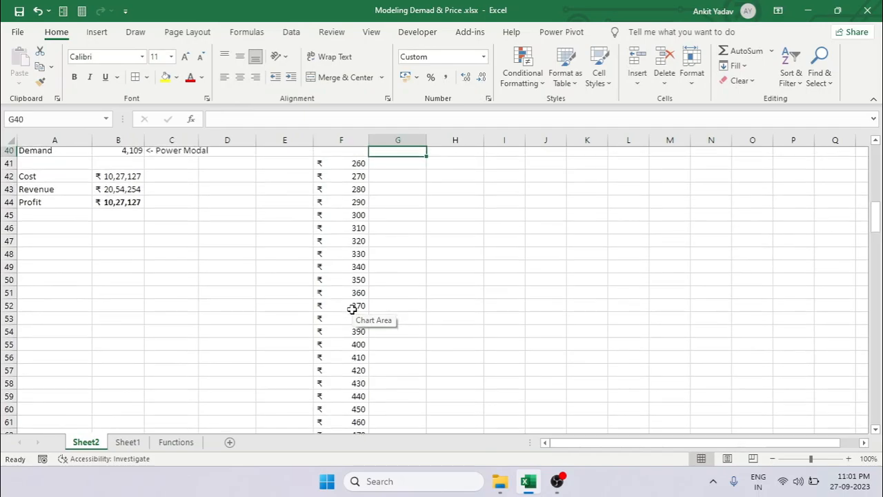
scroll(351, 309, up, 1)
scroll(352, 309, up, 1)
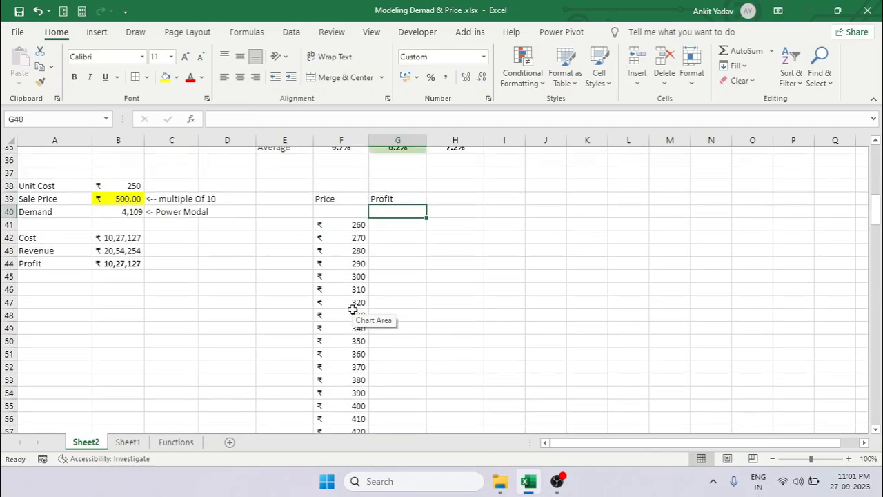
text(=)
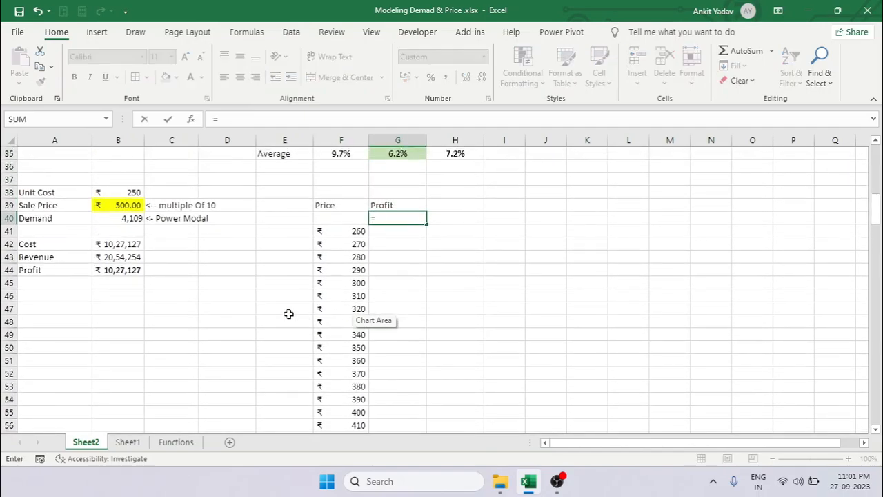
click(106, 269)
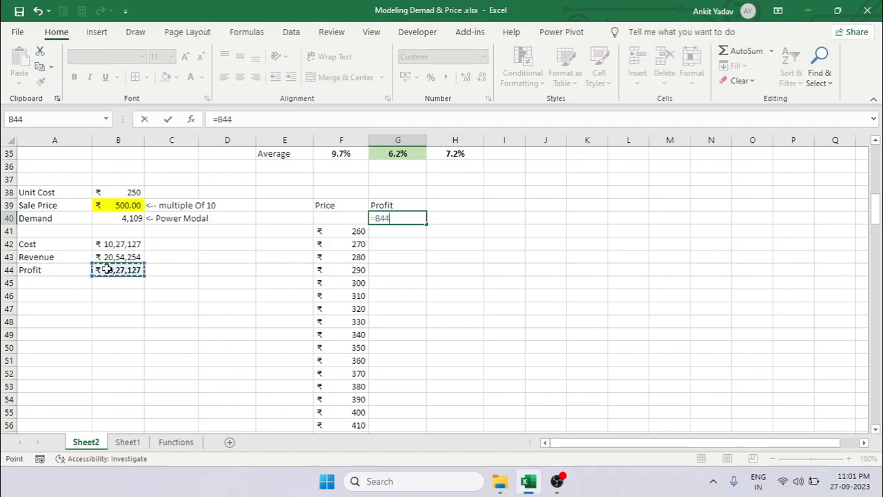
key(Return)
key(Up)
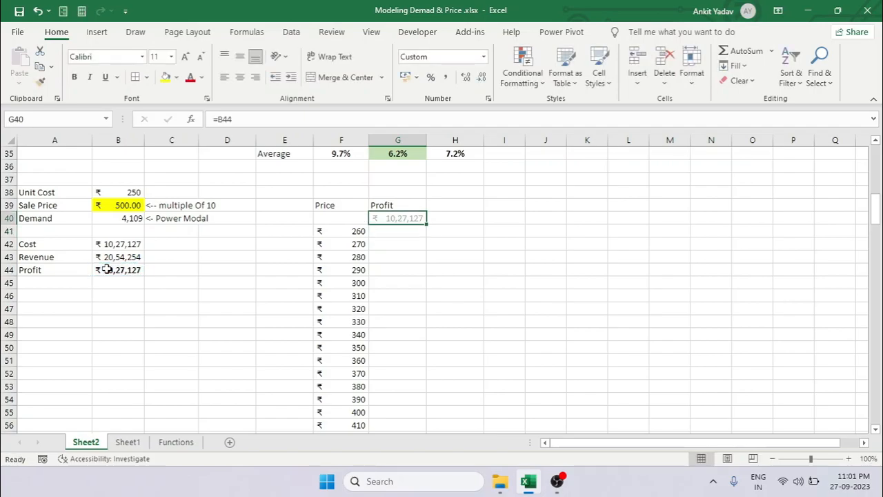
key(Left)
key(Right)
key(Left)
key(Right)
key(Left)
key(Up)
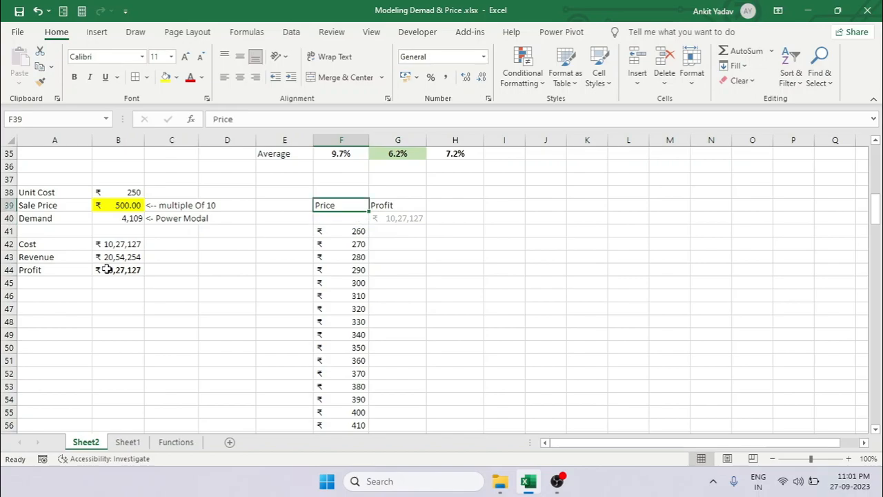
key(Right)
key(Down)
key(Left)
key(Down)
key(Down)
key(Up)
key(Up)
key(Up)
Create a one-variable What-If data table over F40:G86 with the sale price B39 as the column input cell
click(352, 215)
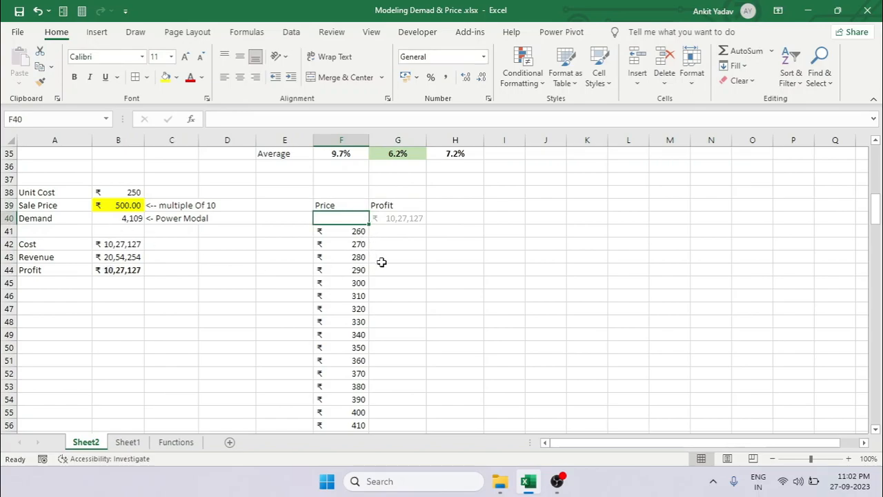
key(shift+Right)
key(ctrl+shift+Down)
key(ctrl+shift+Down)
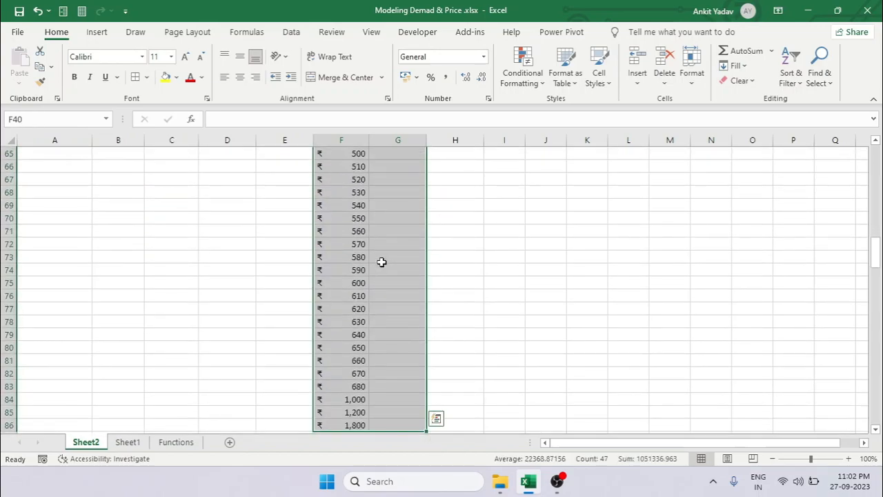
click(290, 33)
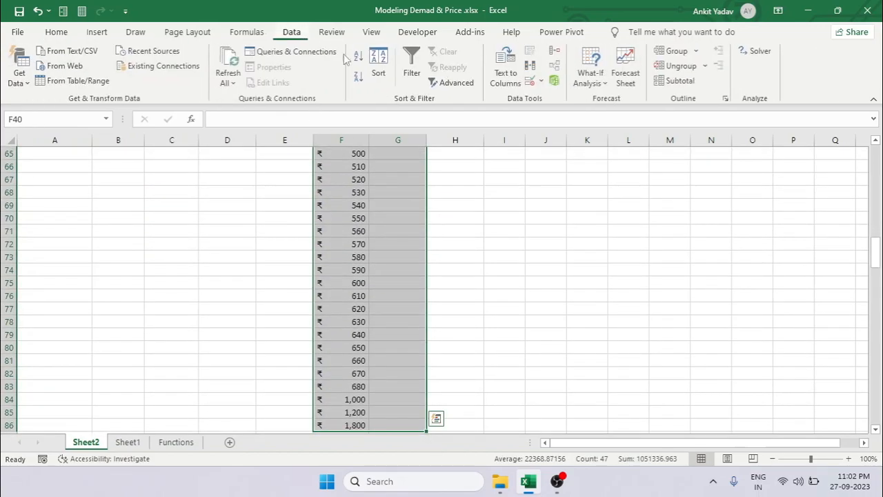
click(593, 78)
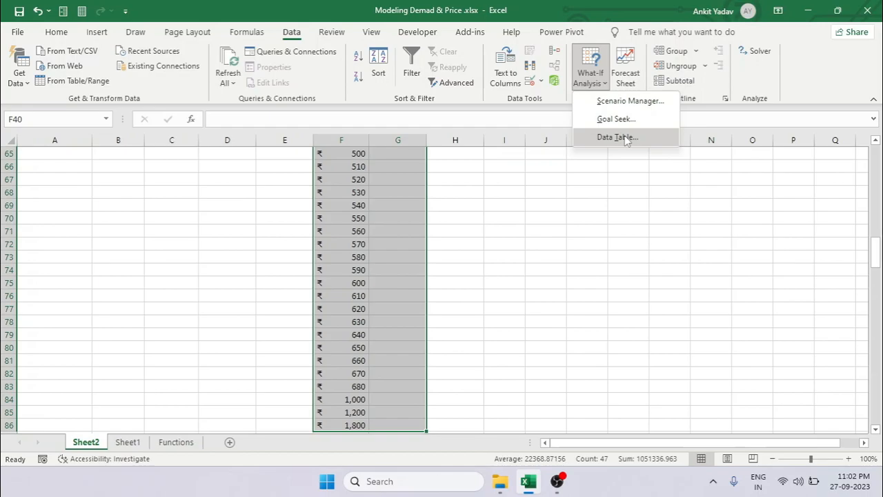
click(618, 137)
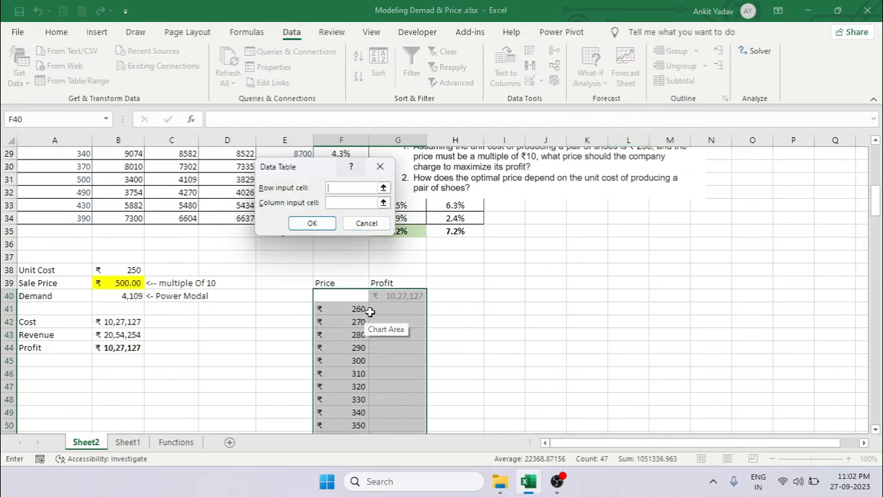
click(339, 203)
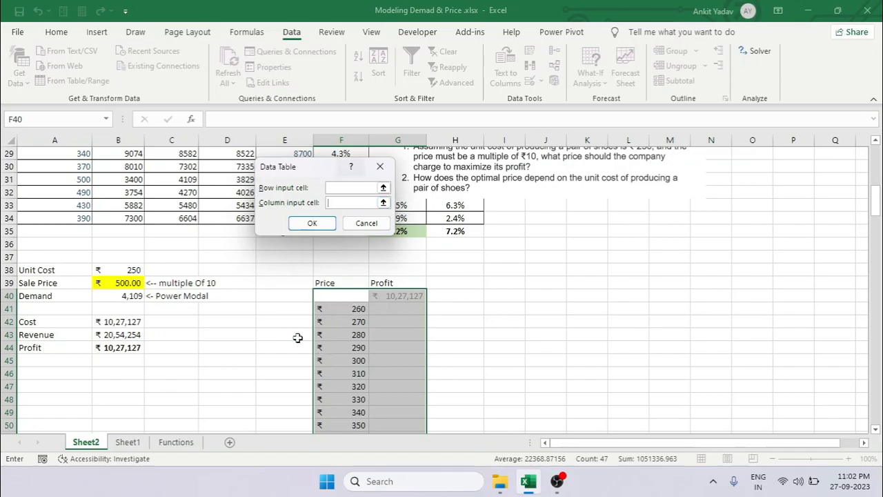
click(115, 284)
click(312, 224)
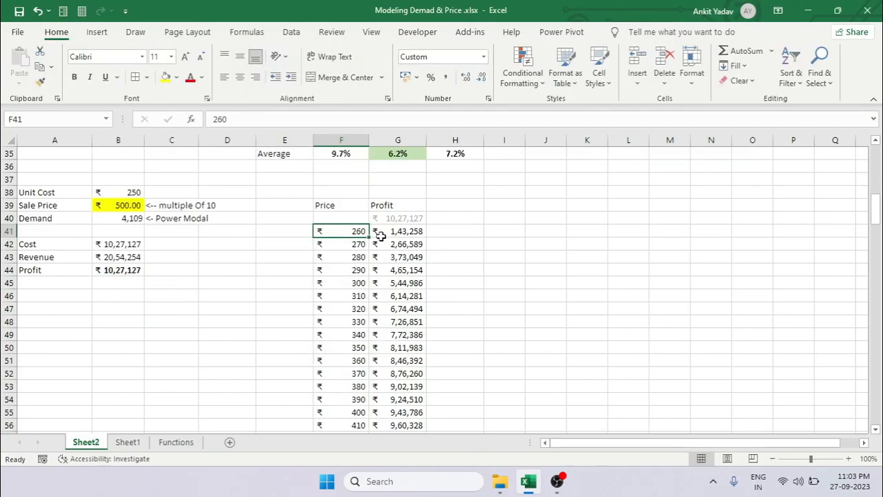
Examine the data table's formula and the profits calculated for the trial prices
click(379, 236)
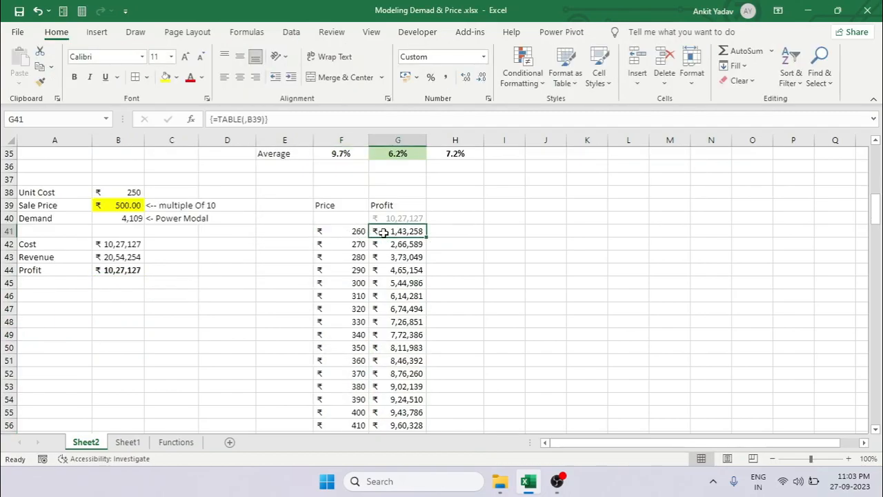
scroll(384, 232, down, 11)
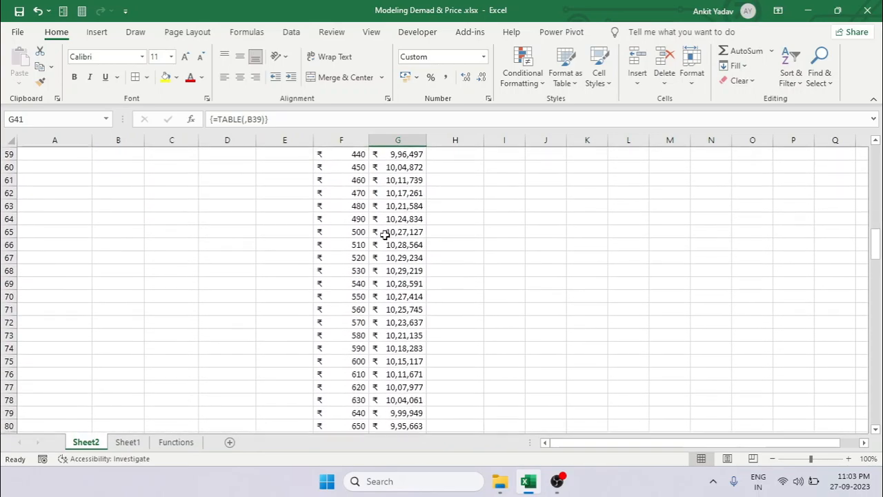
scroll(384, 237, up, 11)
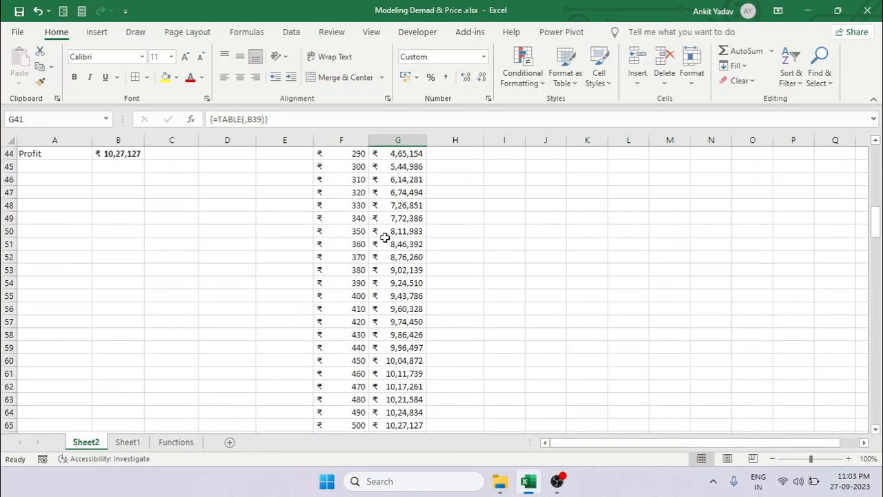
Add a top-1 conditional formatting rule with Green Fill with Dark Green Text to the data table profits in G41:G86
scroll(389, 225, down, 5)
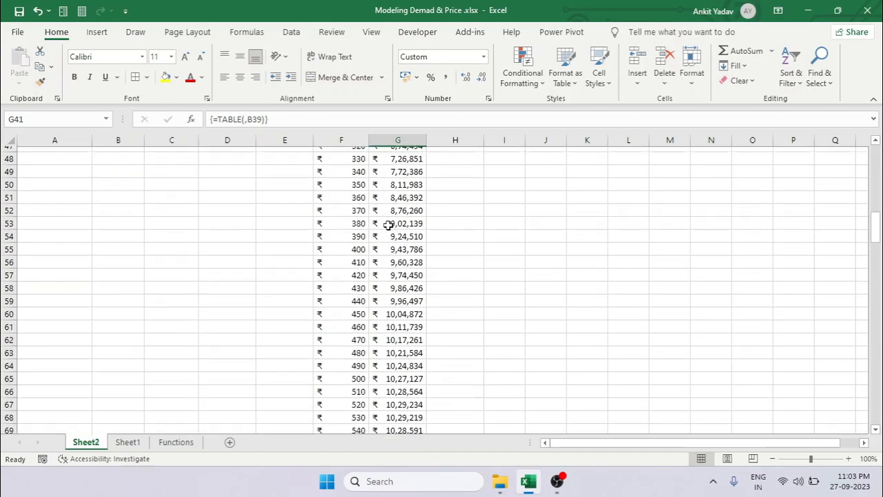
scroll(389, 225, down, 6)
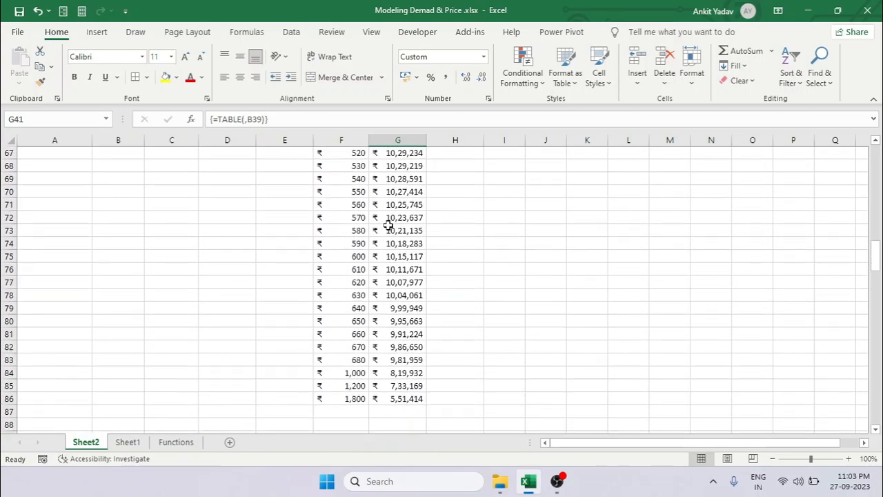
scroll(393, 325, up, 5)
click(412, 310)
key(ctrl+Up)
key(Down)
key(Down)
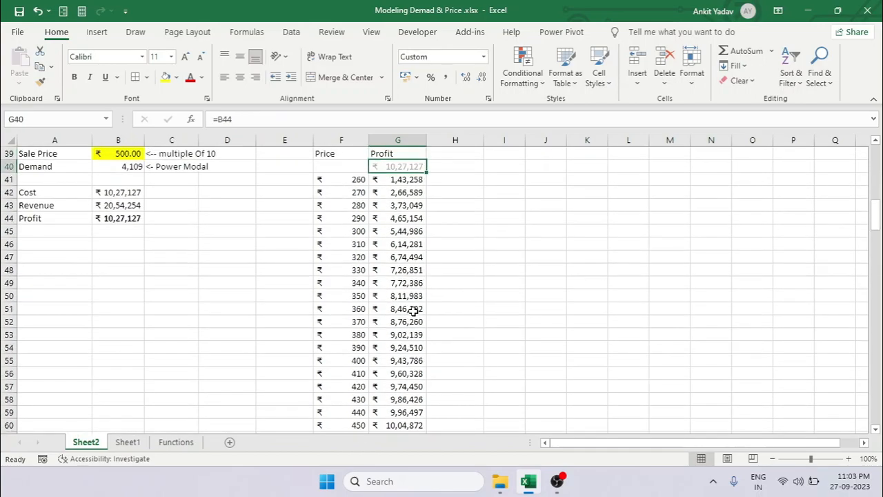
key(ctrl+shift+Down)
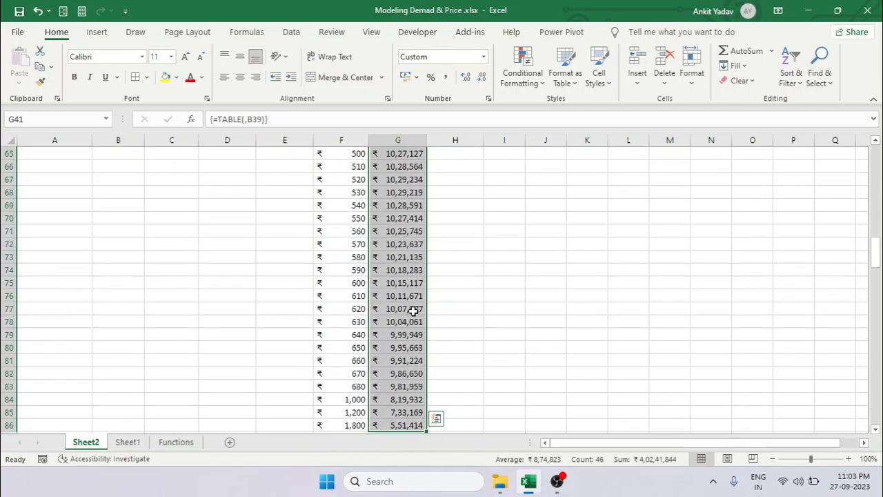
click(522, 73)
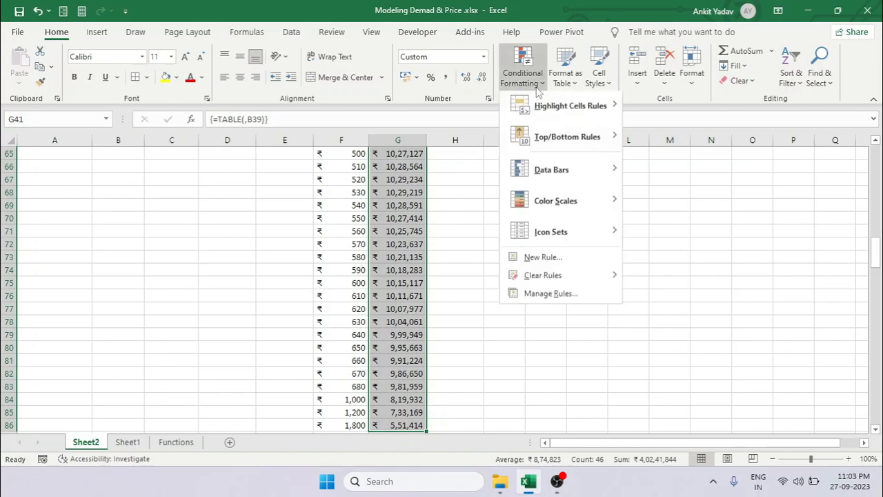
mouse_move(570, 117)
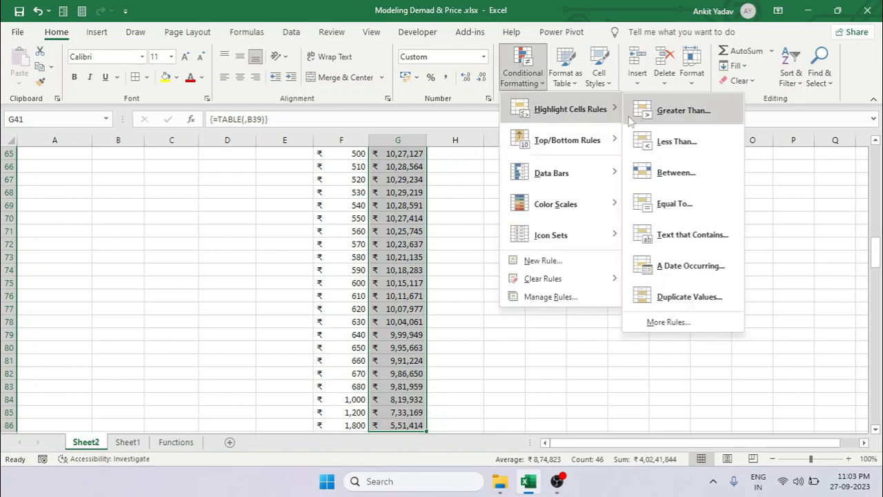
mouse_move(567, 140)
click(673, 140)
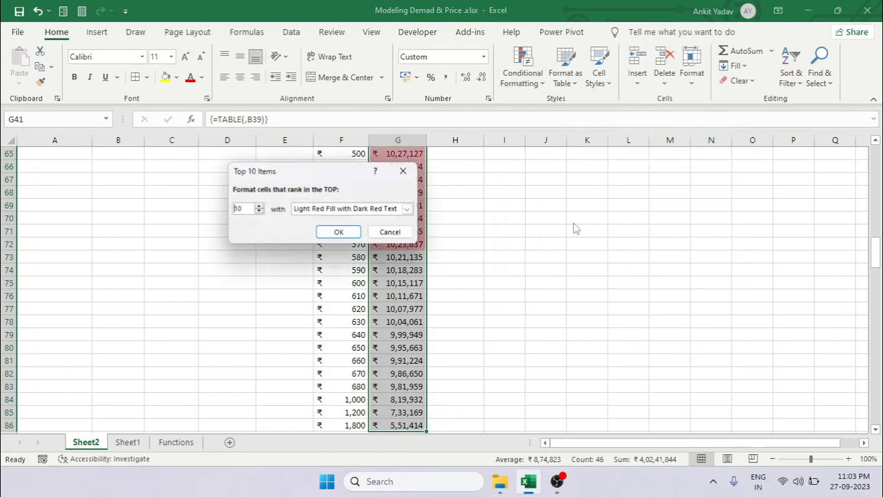
text(1)
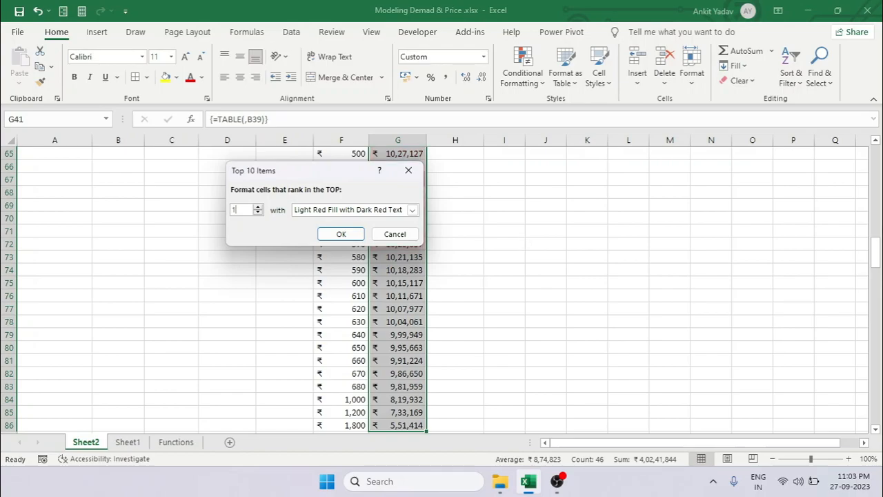
click(412, 210)
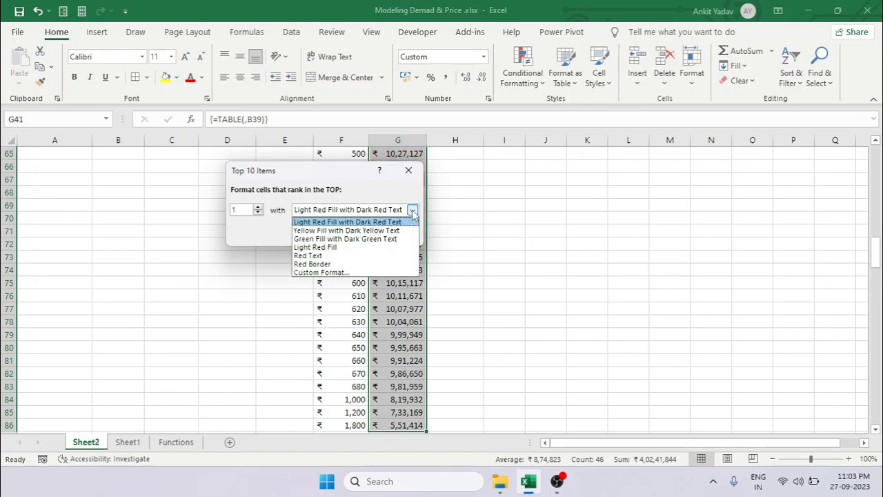
click(328, 239)
click(340, 233)
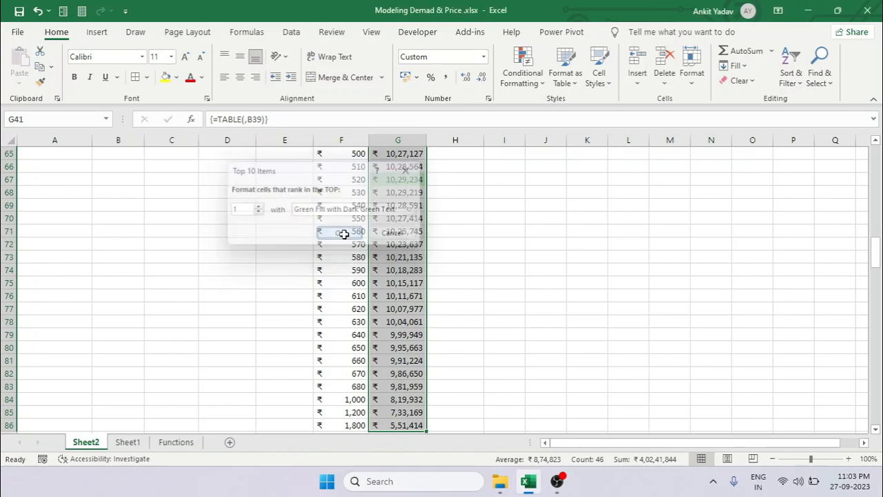
Bold the highest profit and its trial price in F67:G67
scroll(373, 296, up, 4)
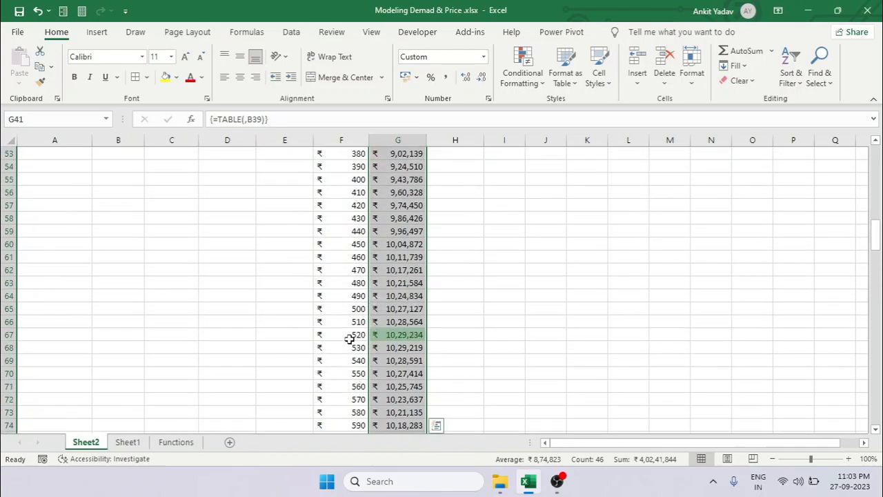
click(352, 336)
drag(403, 336, 407, 335)
scroll(418, 310, down, 6)
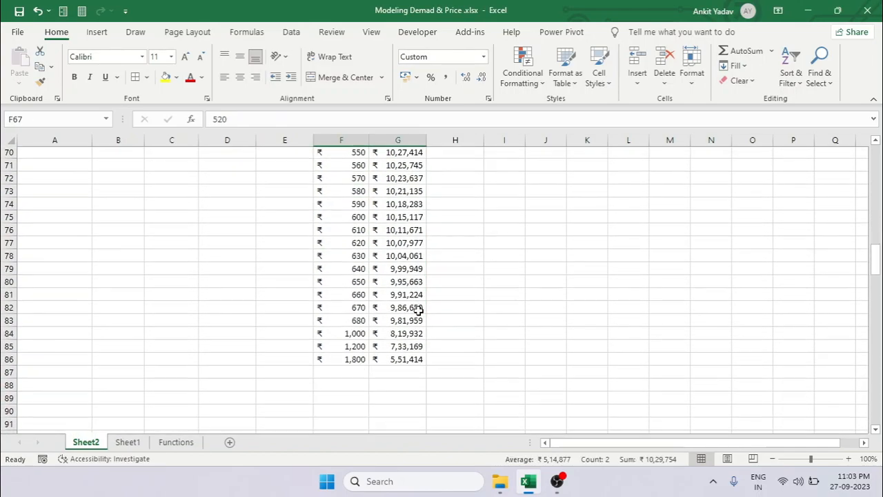
scroll(418, 310, up, 4)
key(ctrl+b)
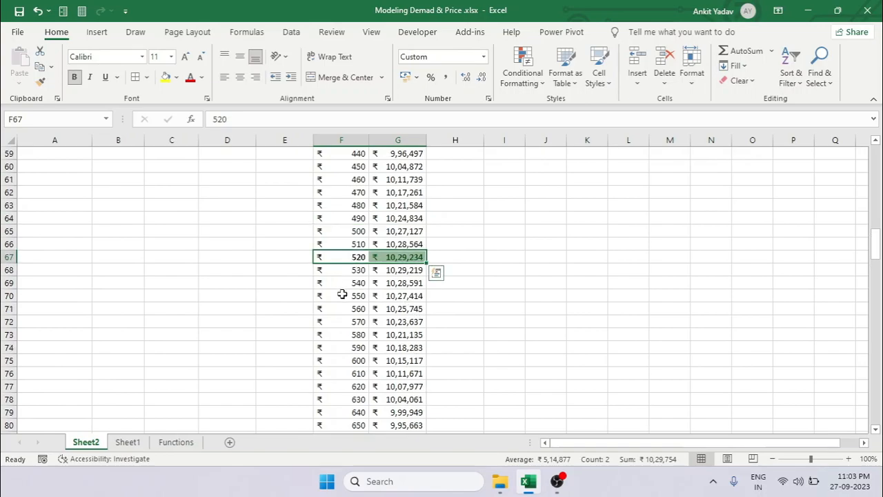
Compare the highlighted profit and its price with the neighbouring trial prices in the data table
scroll(344, 293, up, 2)
scroll(345, 294, down, 1)
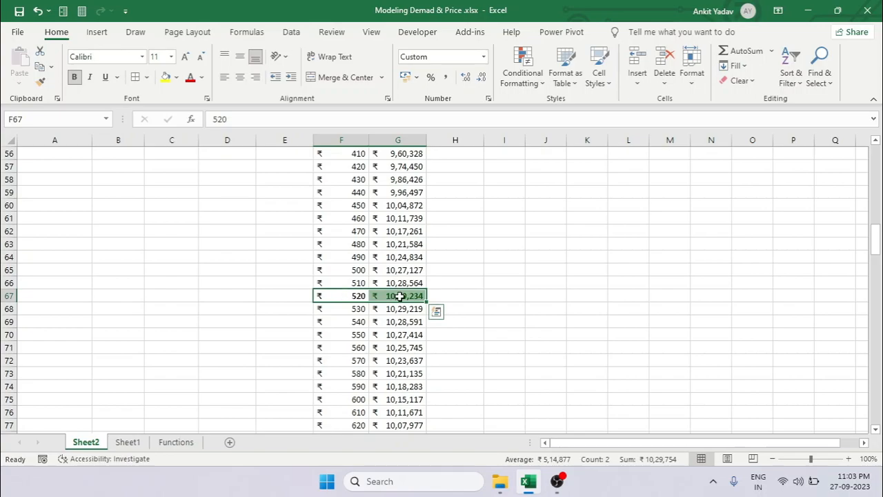
click(399, 295)
scroll(358, 302, down, 2)
scroll(360, 303, up, 3)
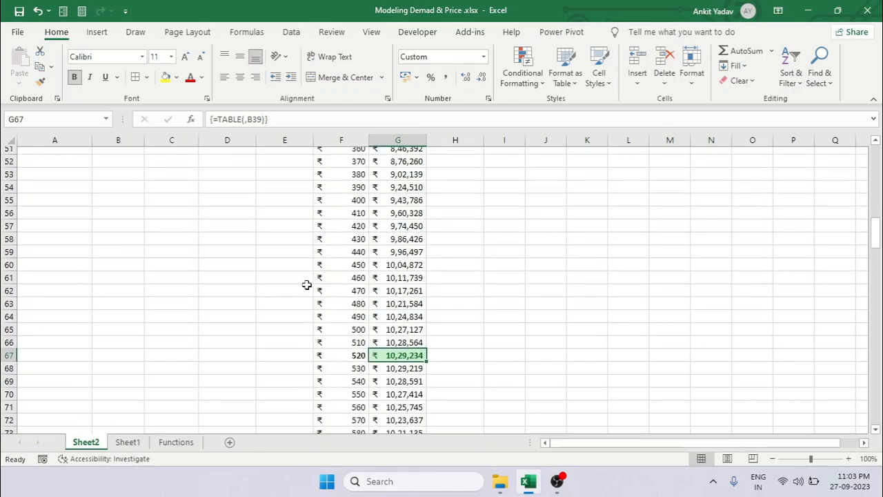
scroll(306, 285, up, 5)
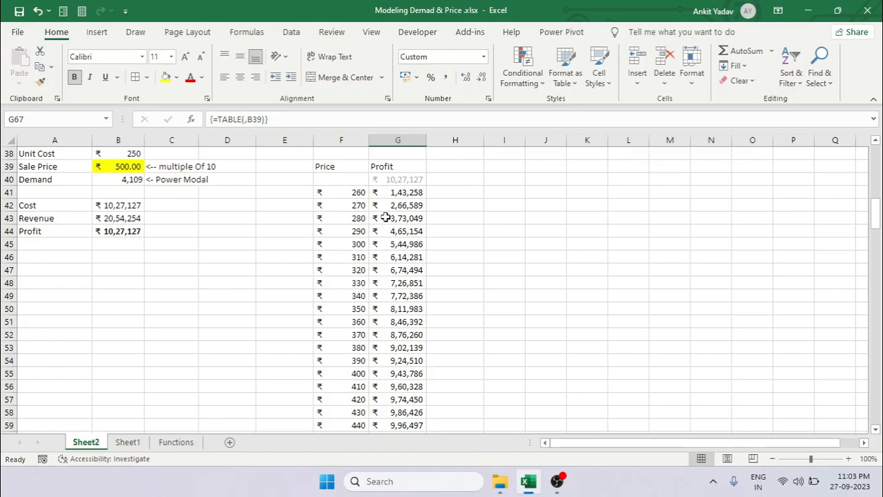
scroll(385, 218, down, 6)
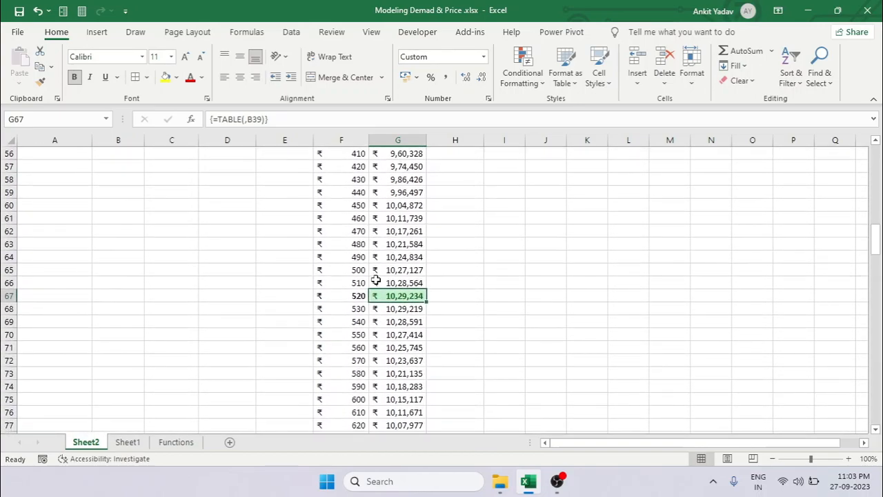
click(340, 295)
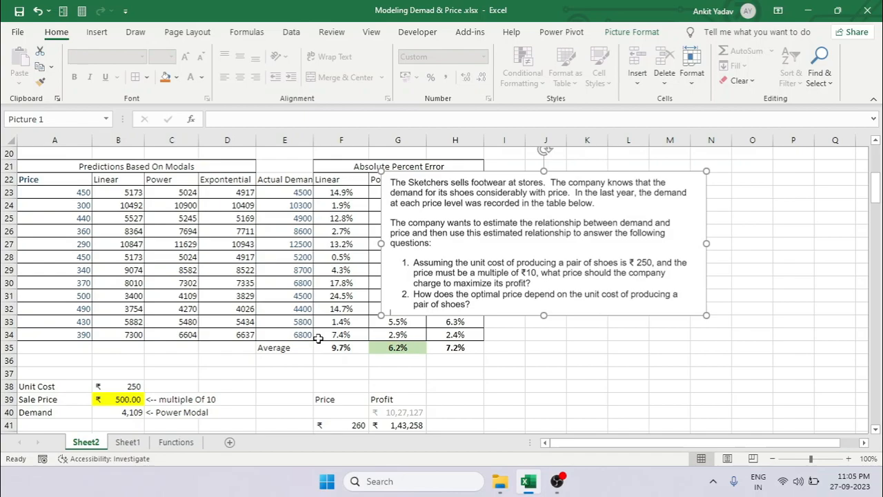
Review the unit cost input in B38, the profit model and the one-variable price table for the second question
click(115, 389)
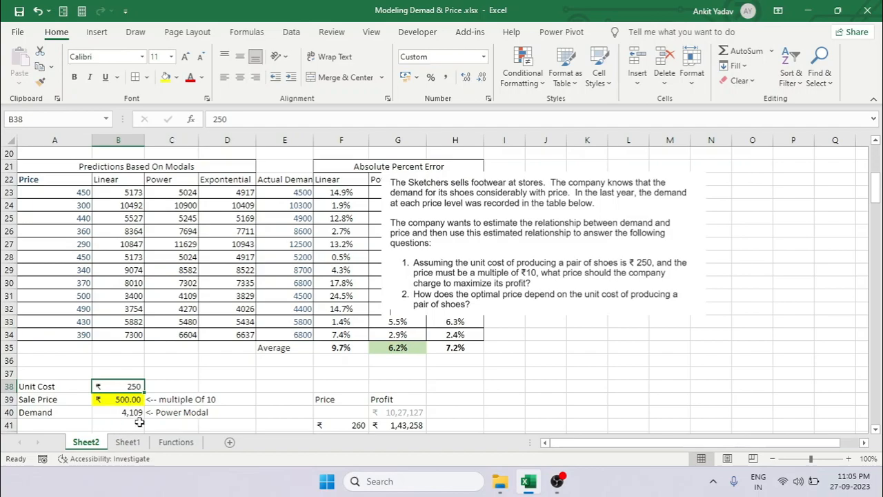
scroll(138, 425, down, 3)
scroll(138, 398, down, 2)
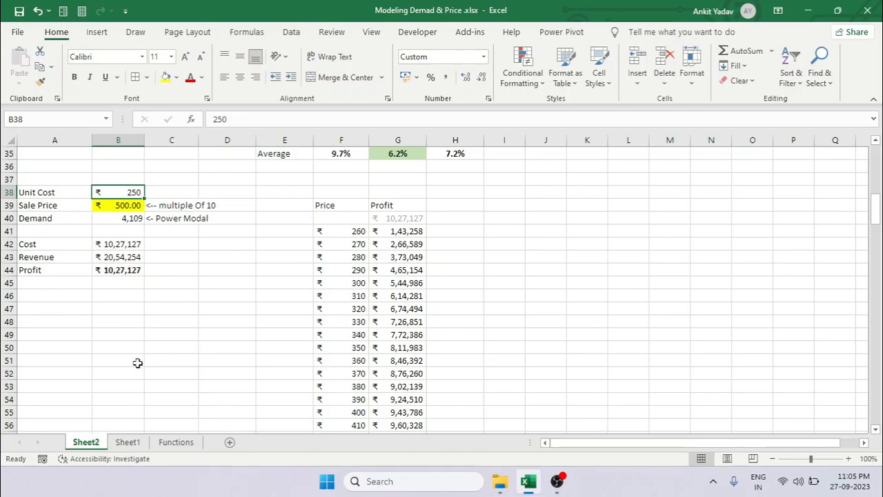
scroll(137, 363, down, 1)
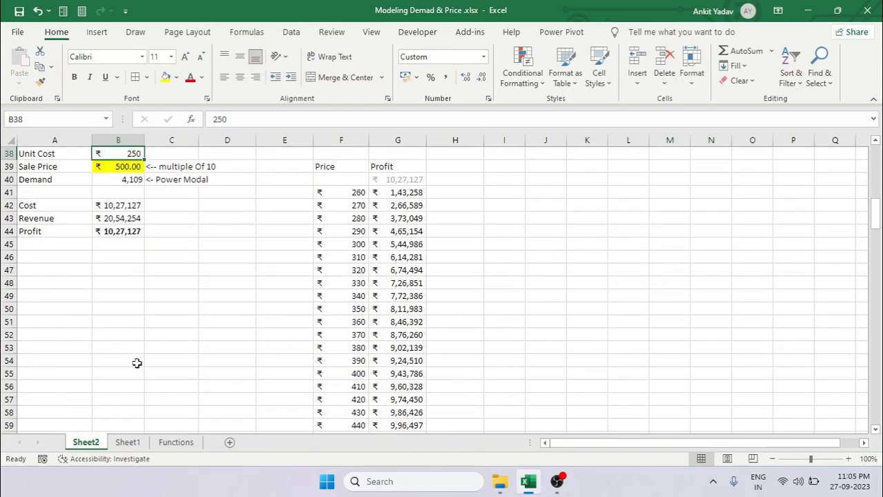
scroll(137, 363, down, 7)
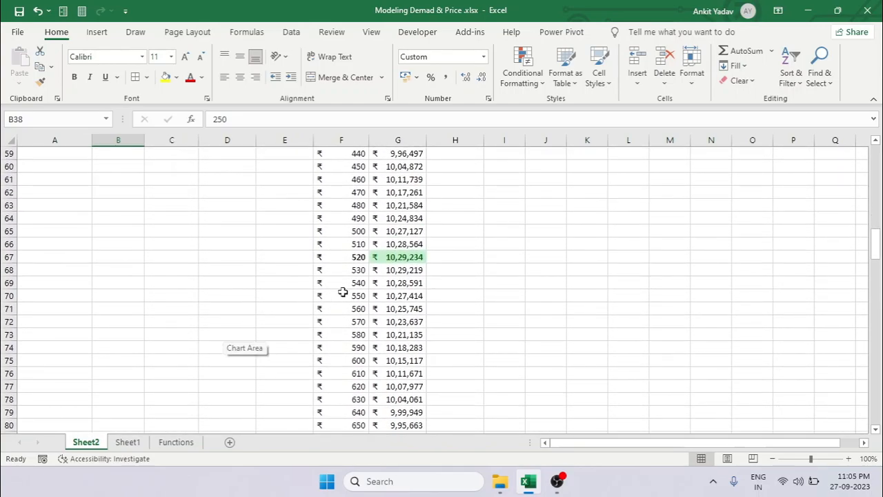
scroll(301, 261, up, 7)
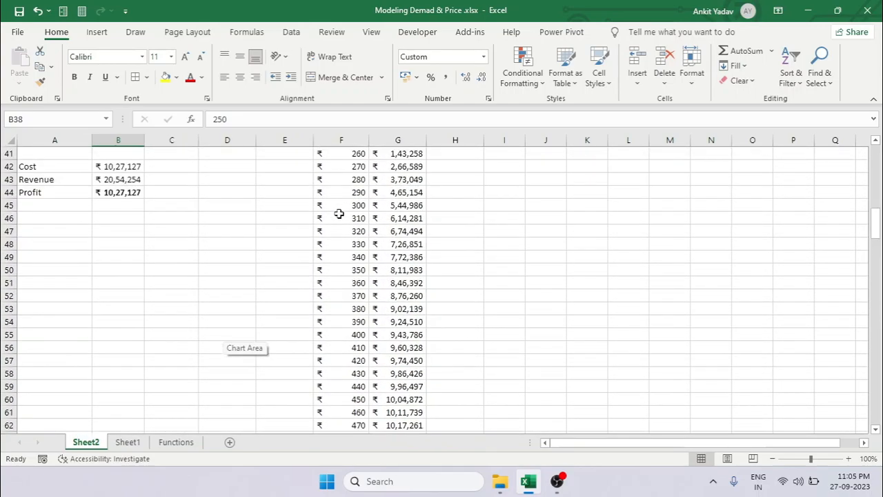
Copy the trial prices from F41:F86 and paste them starting at B90, below the existing table
click(338, 214)
key(Up)
key(Up)
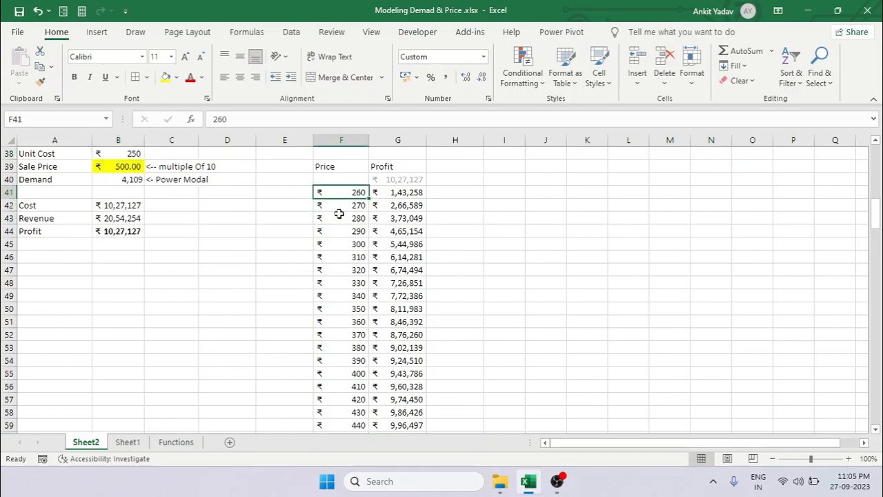
key(ctrl+shift+Down)
key(ctrl+c)
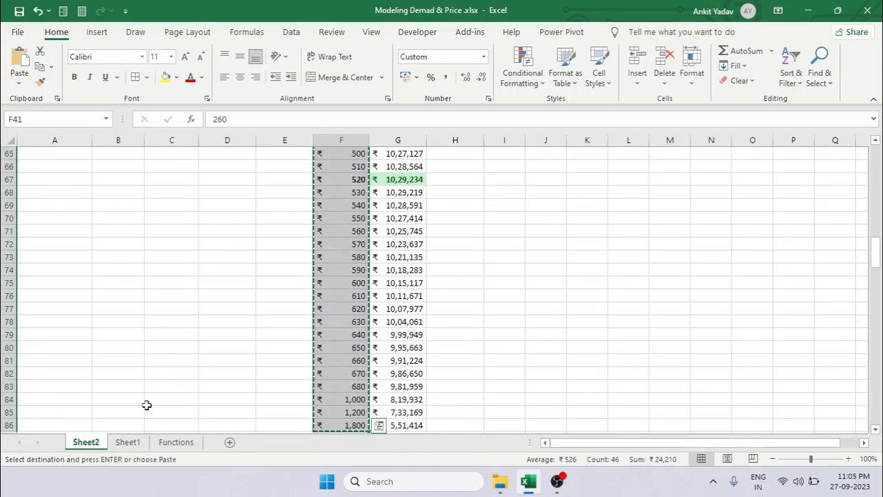
scroll(147, 402, down, 4)
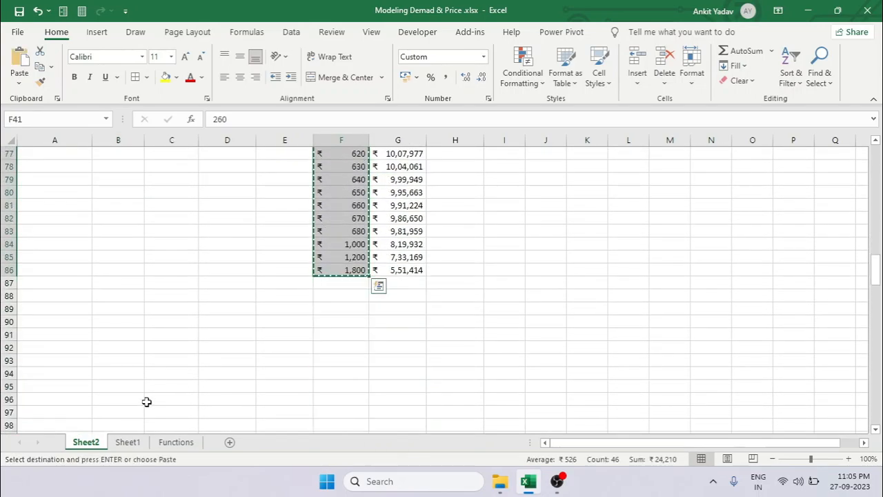
click(124, 306)
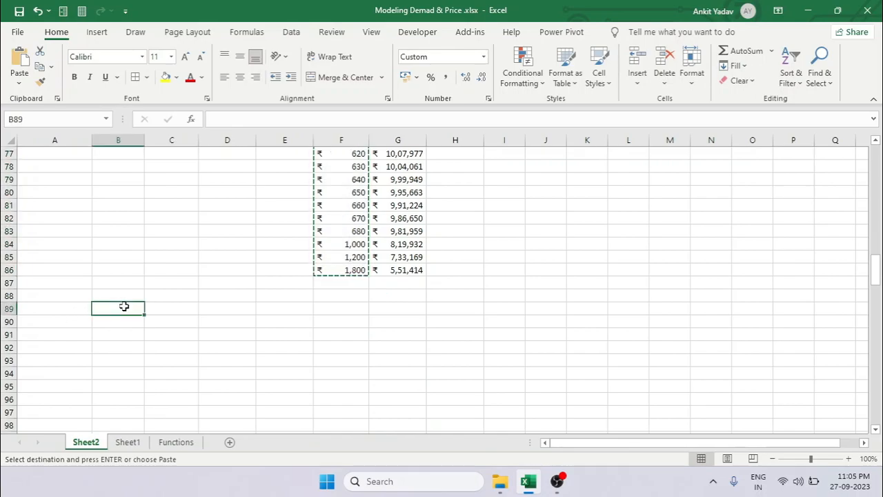
key(Down)
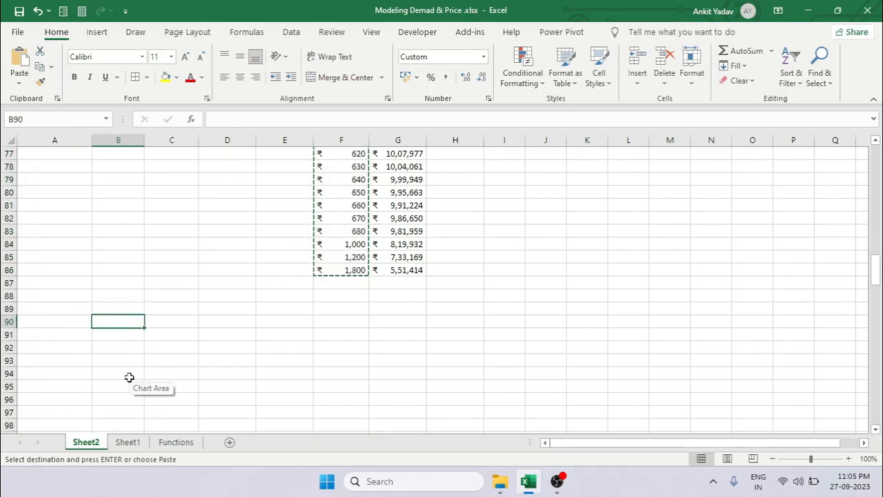
key(ctrl+v)
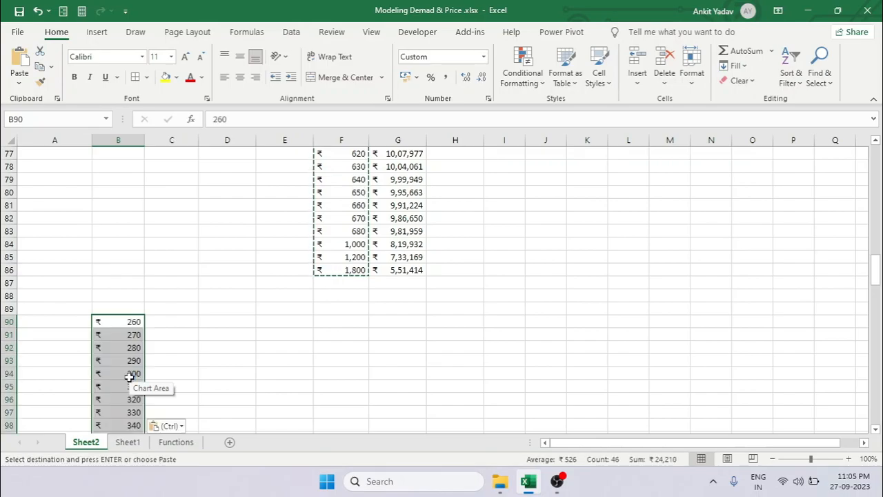
Enter the label Price in A90, beside the first pasted trial price
key(Left)
key(Up)
key(Down)
key(Right)
key(ctrl+Down)
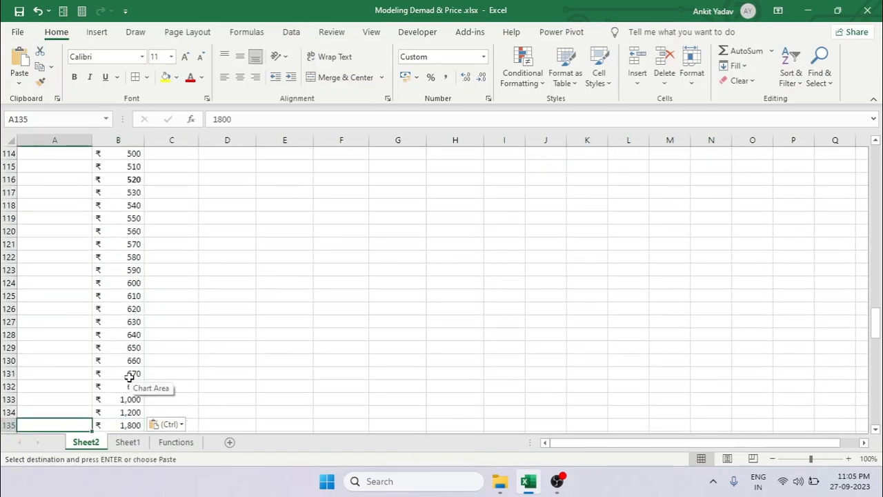
key(Left)
key(ctrl+shift+Up)
key(Right)
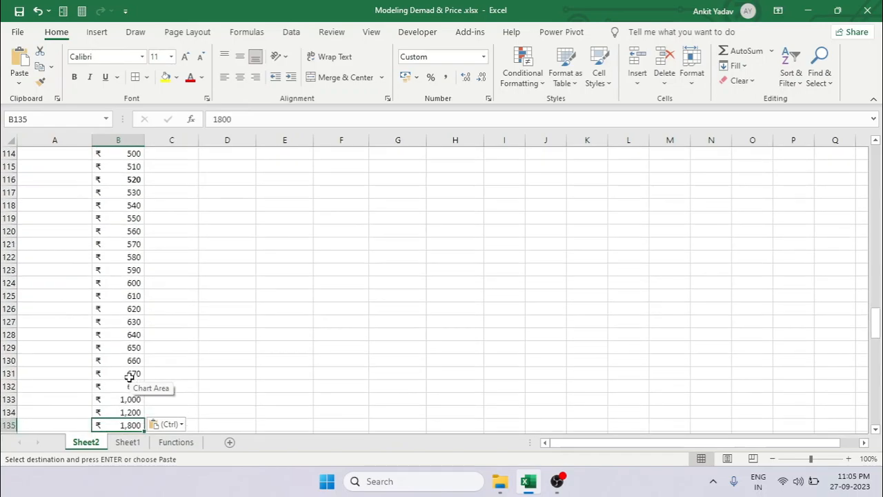
key(ctrl+Up)
key(Left)
key(Down)
key(Up)
text(Pr)
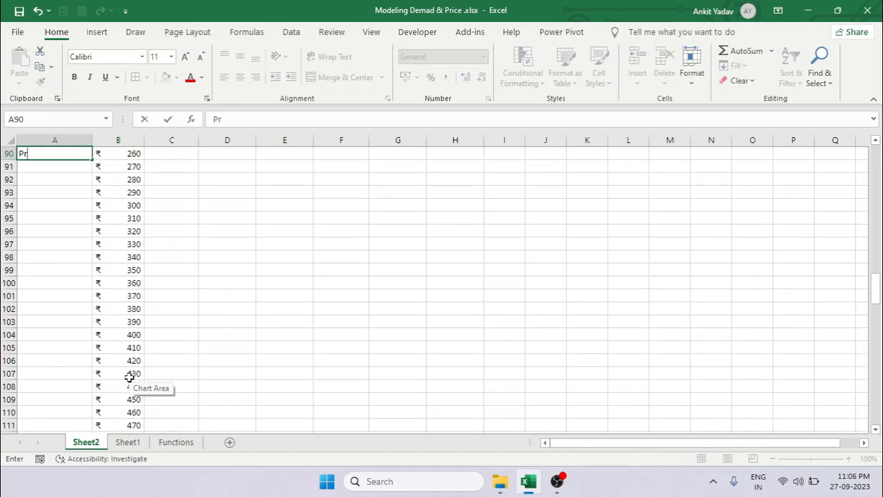
text(ice)
key(Return)
Merge and center the Price label across A90:A135, alongside the full list of trial prices
key(Right)
key(ctrl+Down)
key(Left)
key(ctrl+shift+Up)
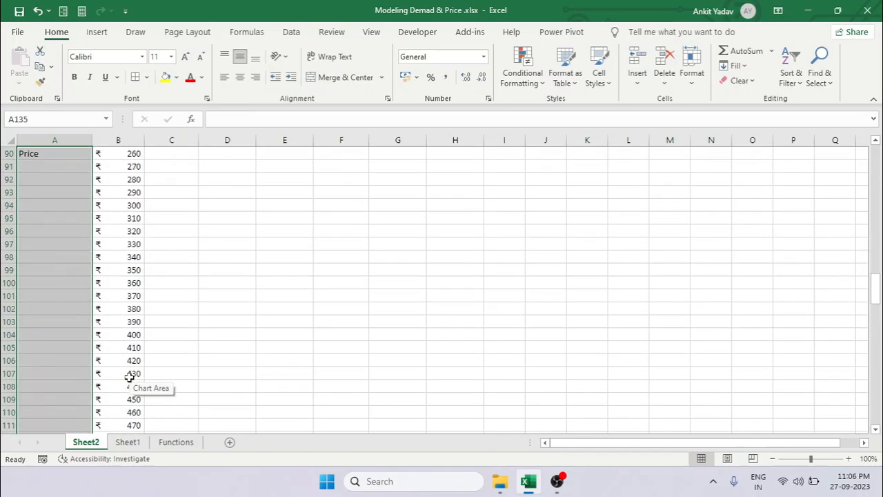
click(355, 80)
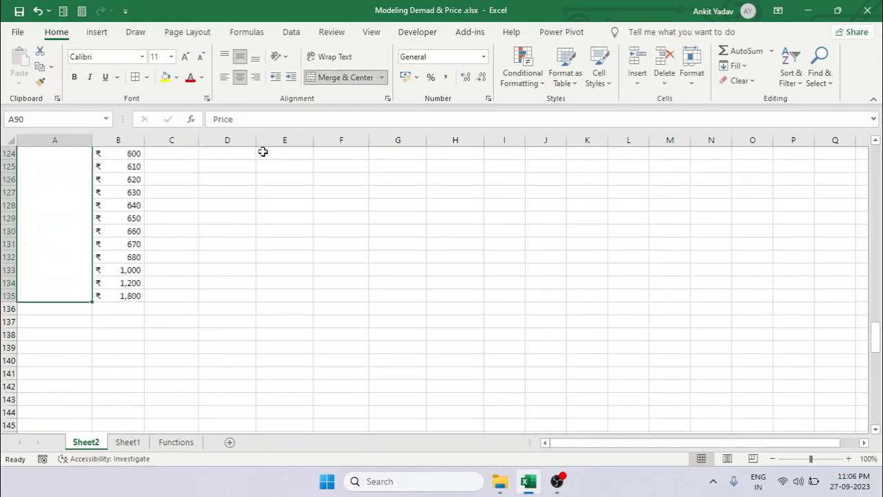
key(Right)
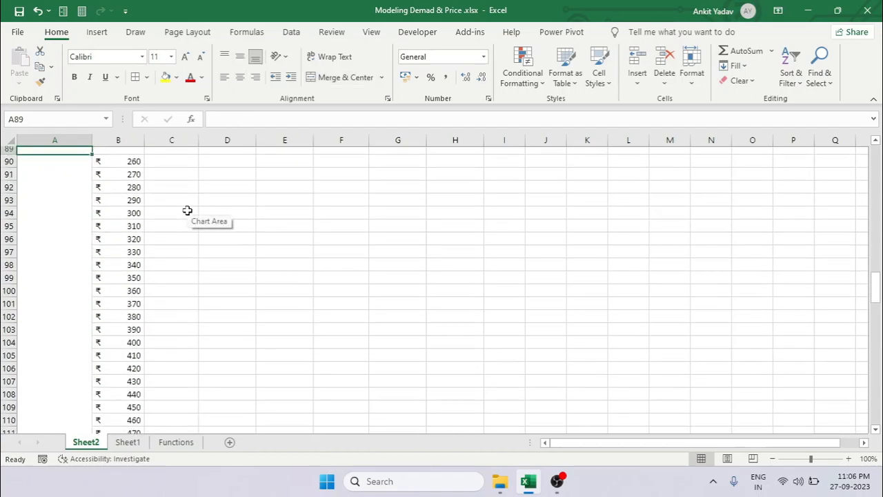
Enter the unit costs 250 in C89 and 300 in D89, in the row just above the trial prices
key(Up)
key(Up)
key(Down)
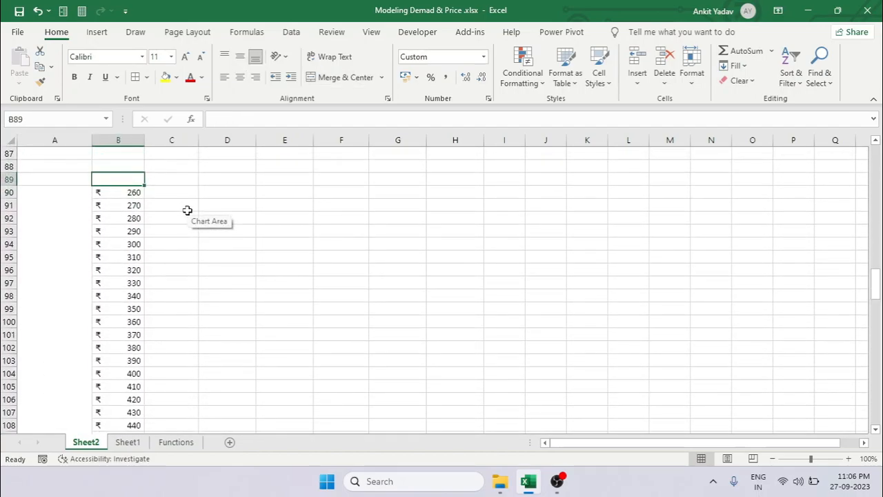
key(Down)
key(Up)
key(Right)
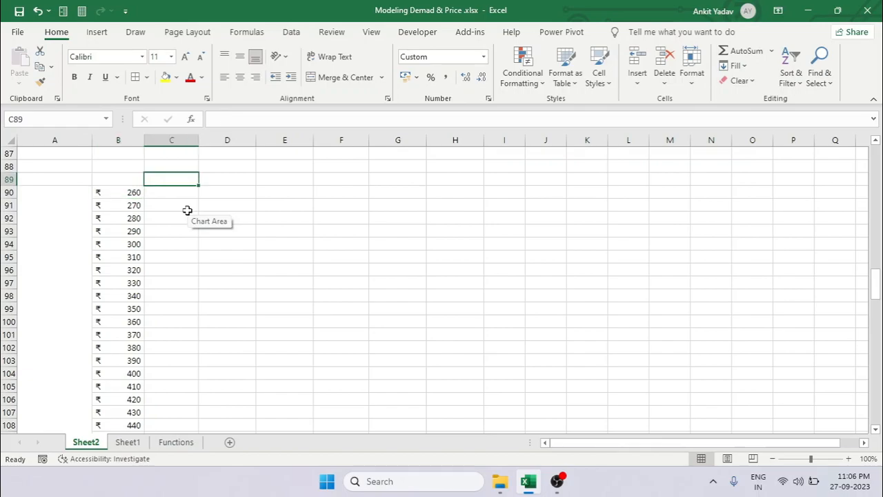
scroll(187, 209, up, 1)
click(71, 254)
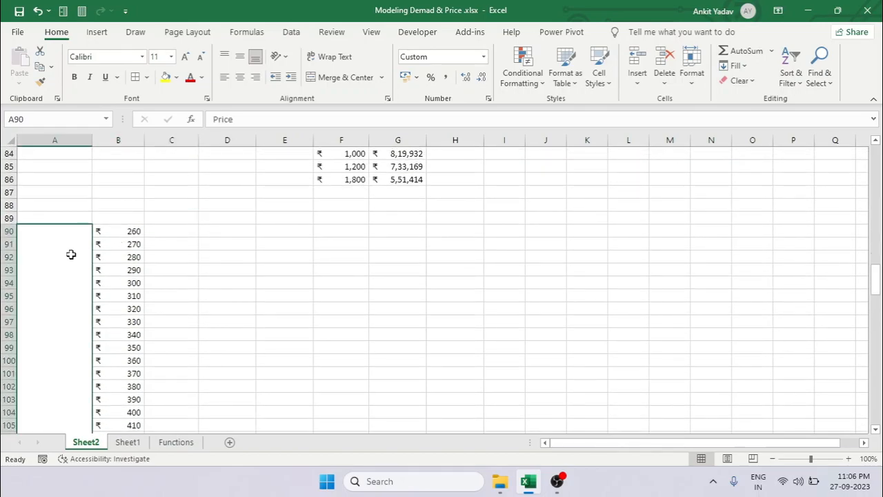
click(171, 220)
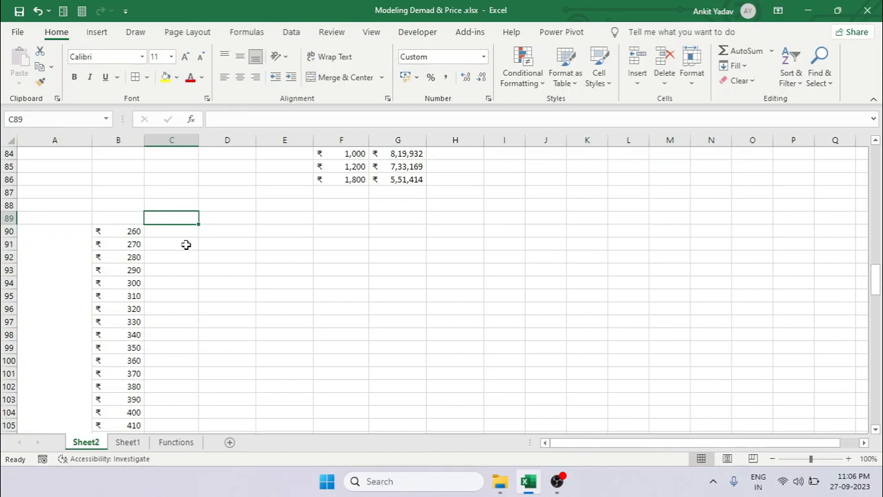
text(250)
key(Tab)
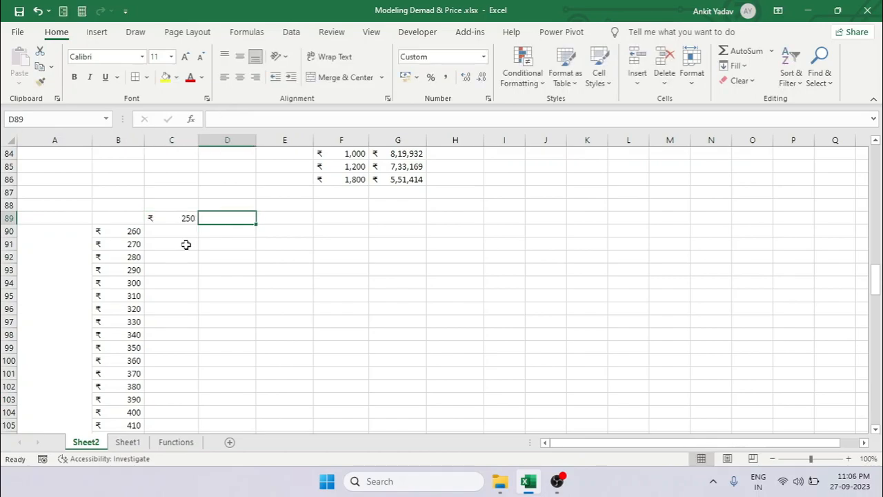
text(300)
key(Tab)
Extend the unit cost series from C89:D89 across to H89, in increments of 50 up to 500
key(Left)
key(Left)
key(shift+Right)
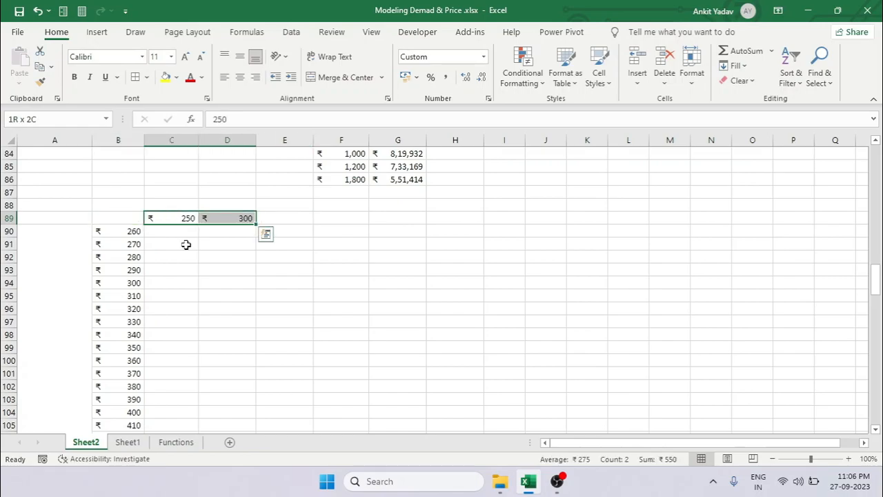
drag(256, 224, 465, 220)
key(alt)
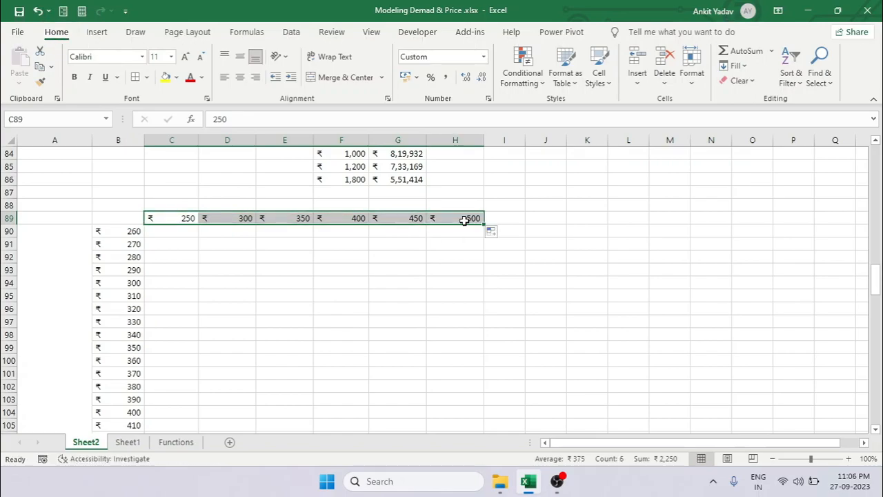
Enter the label Unit Cost in C88, above the row of unit cost values
scroll(464, 219, up, 2)
click(170, 283)
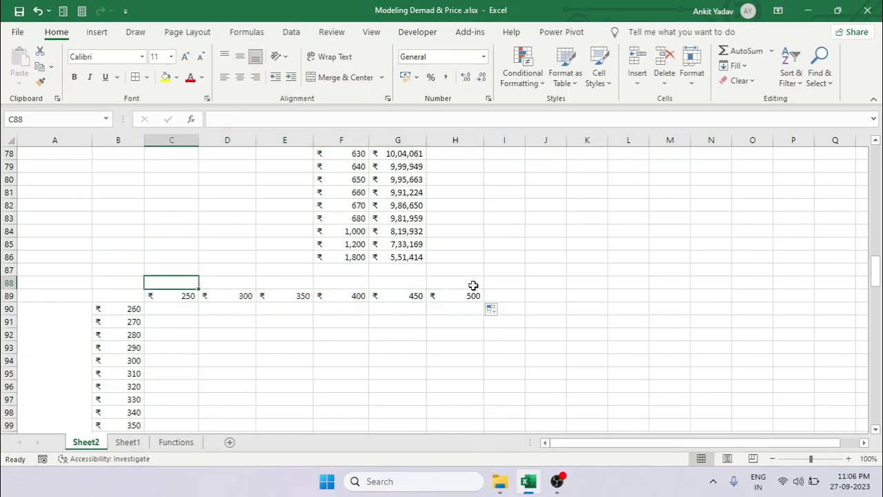
drag(169, 282, 473, 285)
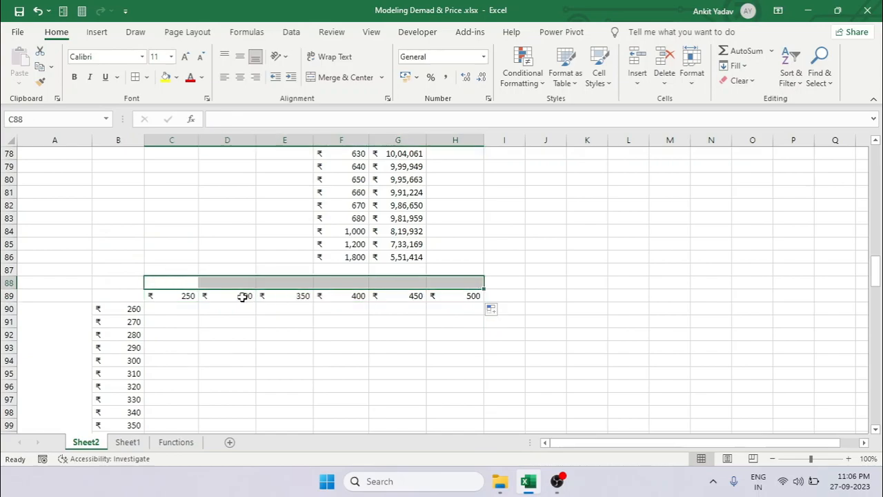
click(184, 295)
click(184, 284)
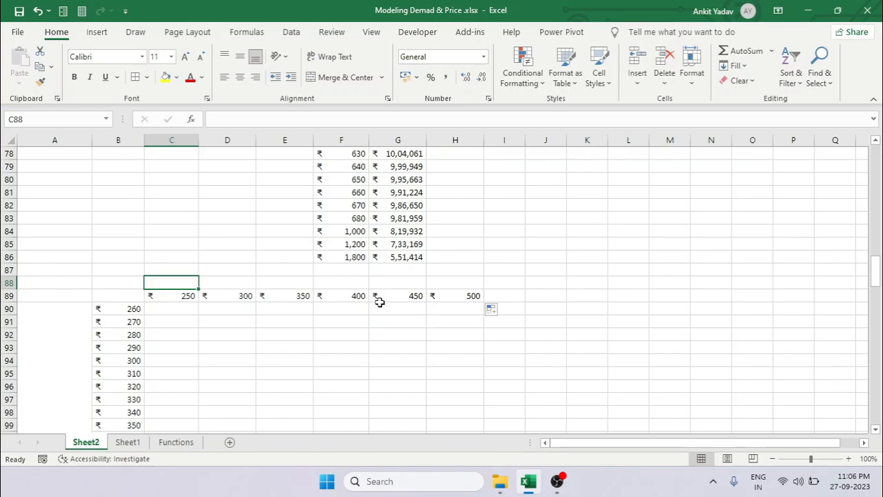
shift+click(456, 283)
text(Uni)
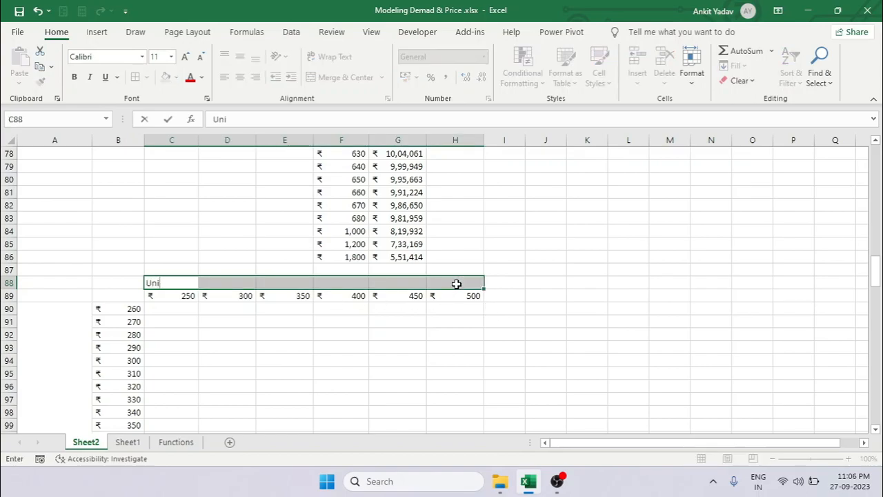
text(t COst)
key(Return)
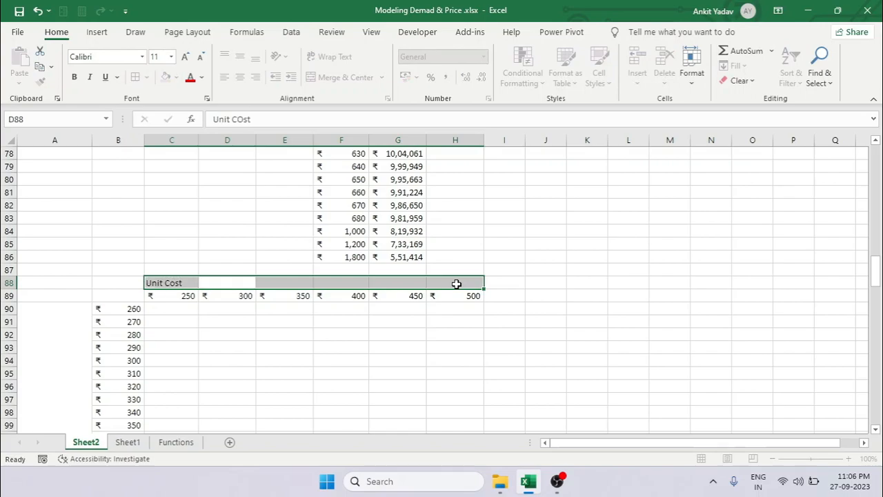
Merge and center the Unit Cost label across C88:H88
key(Up)
key(Left)
key(Down)
shift+click(456, 283)
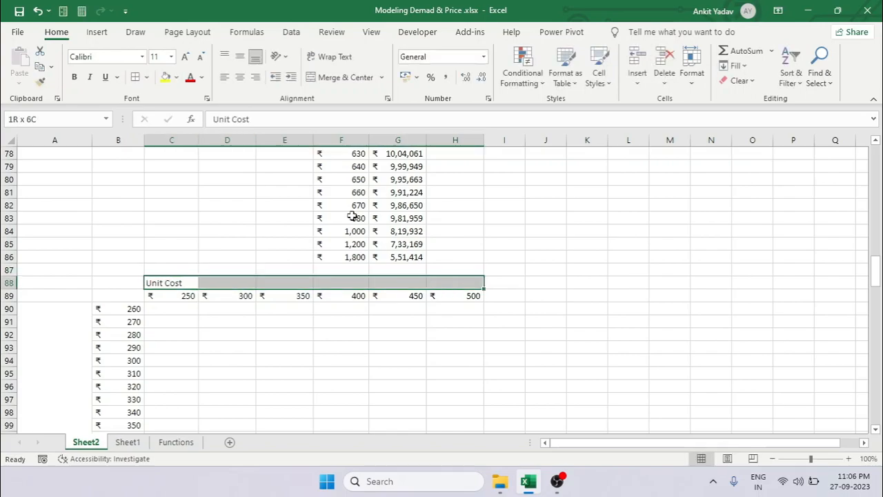
click(343, 77)
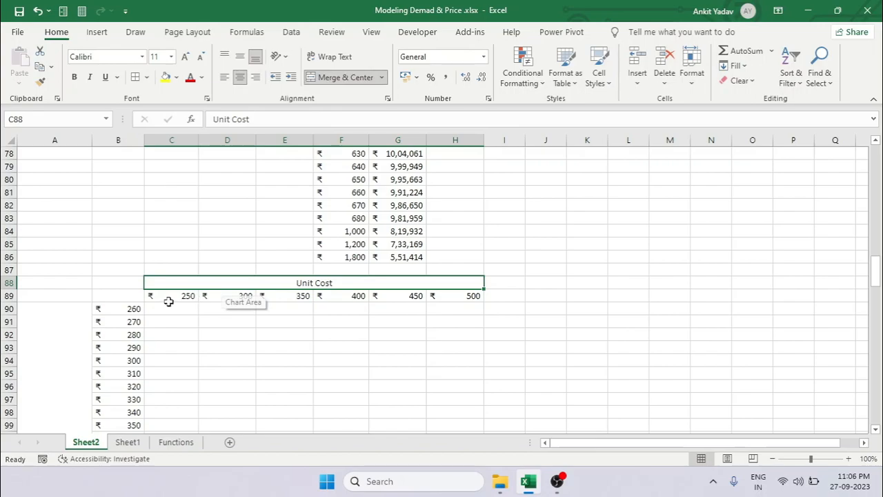
Apply all borders to the new table range B89:H135 and return to its corner cell B89
click(121, 296)
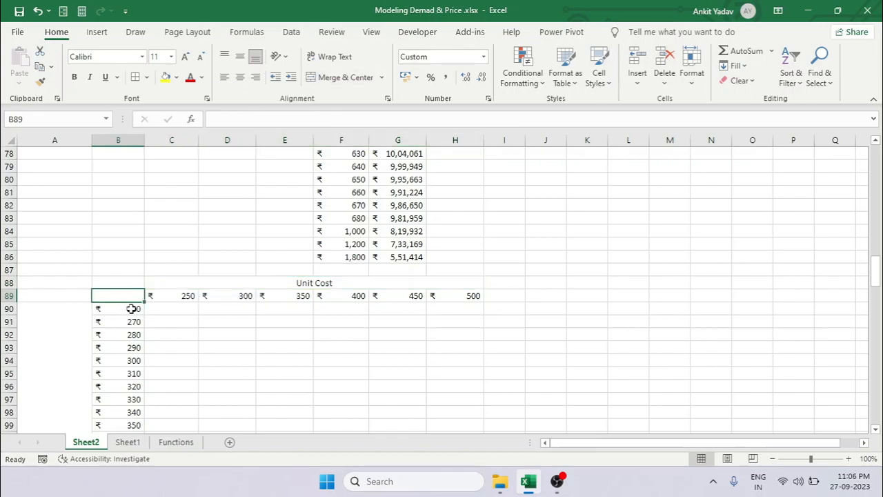
scroll(394, 355, down, 7)
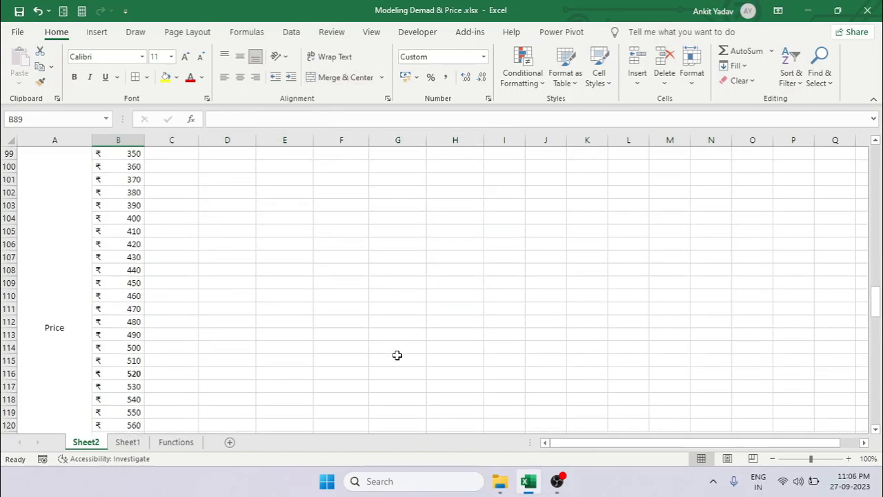
key(shift+Right)
key(shift+Right)
key(shift+Right)
key(shift+Right)
key(shift+Right)
key(shift+Right)
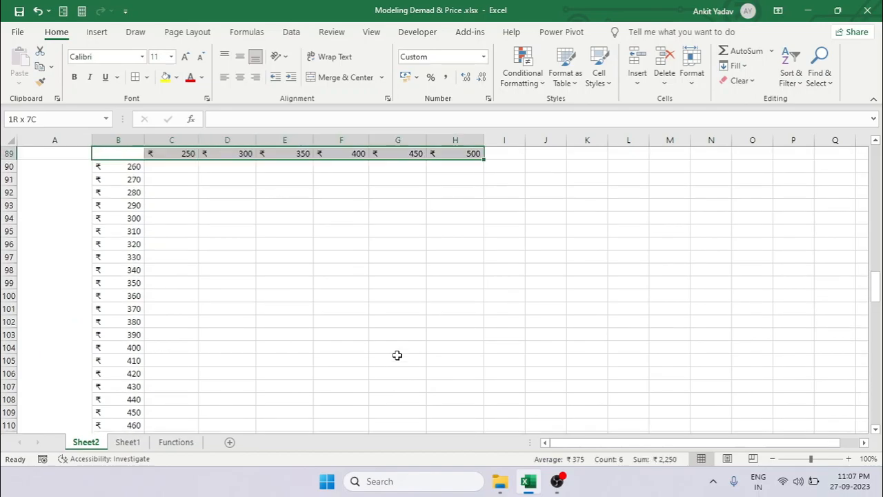
key(shift+Down)
key(ctrl+shift+Down)
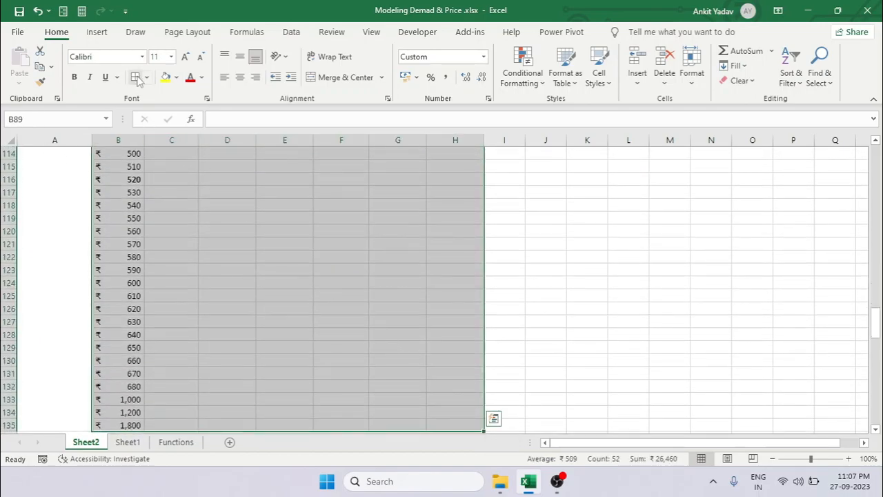
scroll(396, 356, up, 12)
scroll(137, 294, up, 1)
click(129, 335)
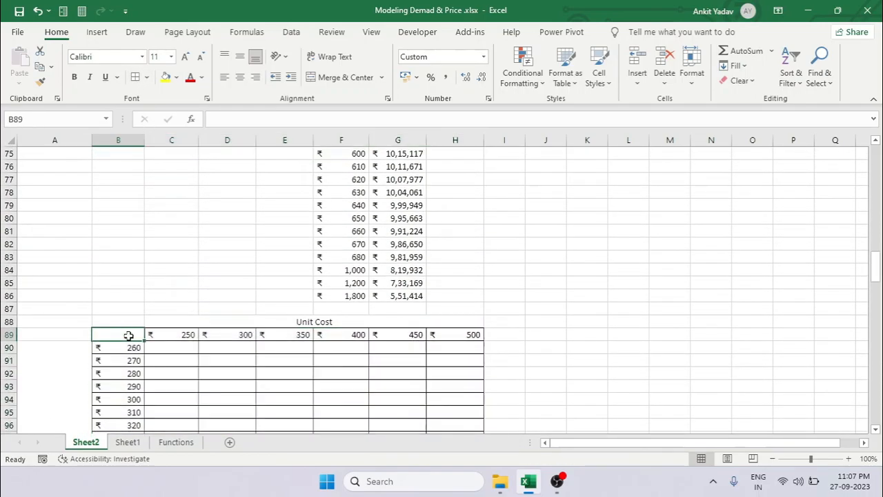
text(=)
scroll(147, 321, up, 6)
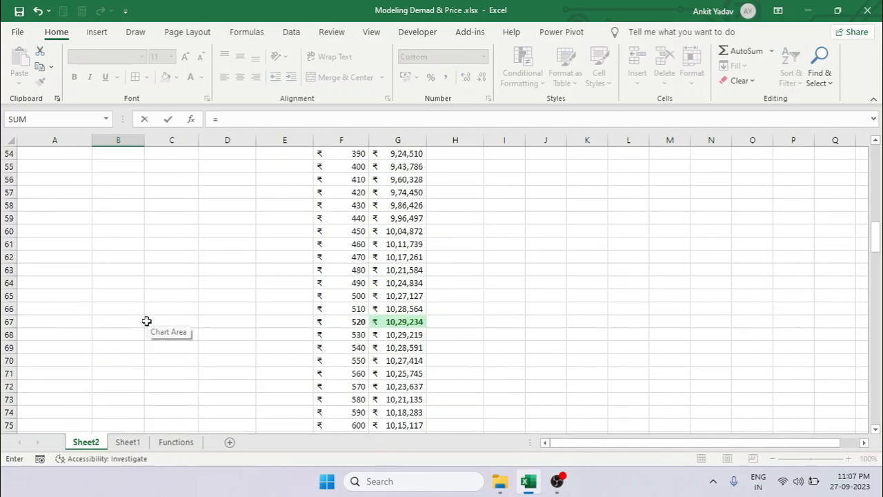
key(Escape)
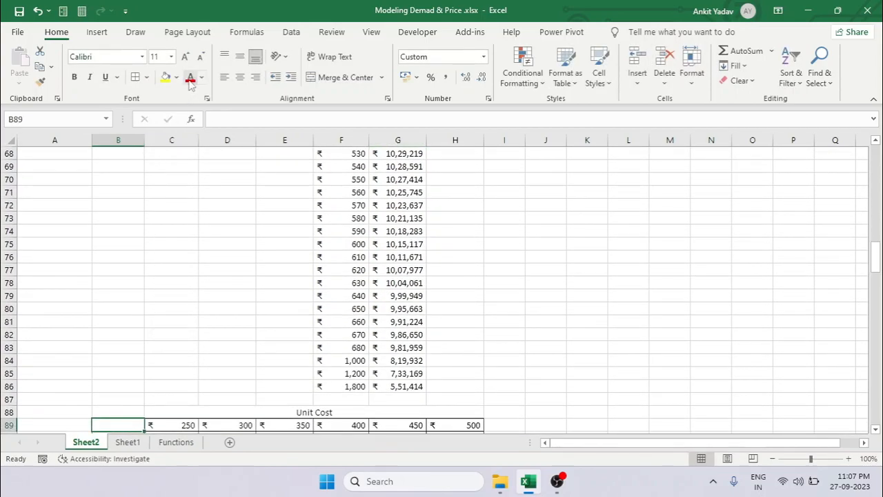
Make the text of corner cell B89 red and link the cell to the profit result with =B44
text(=)
scroll(158, 213, up, 12)
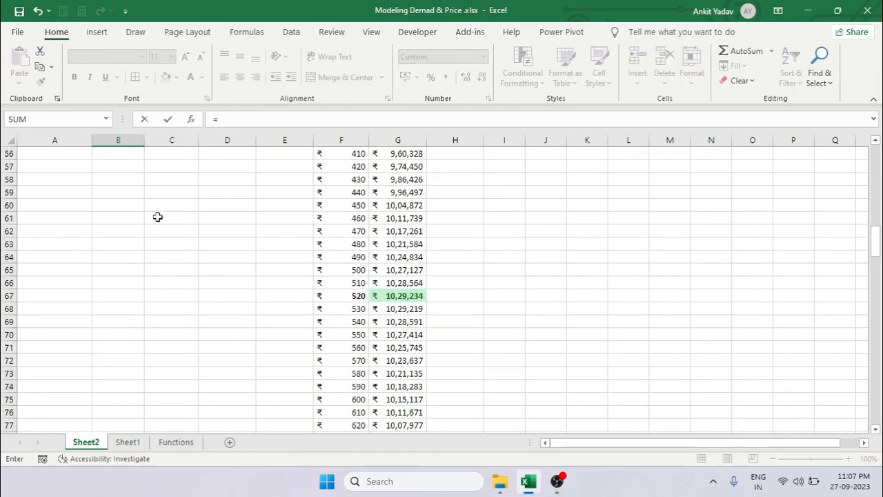
click(116, 310)
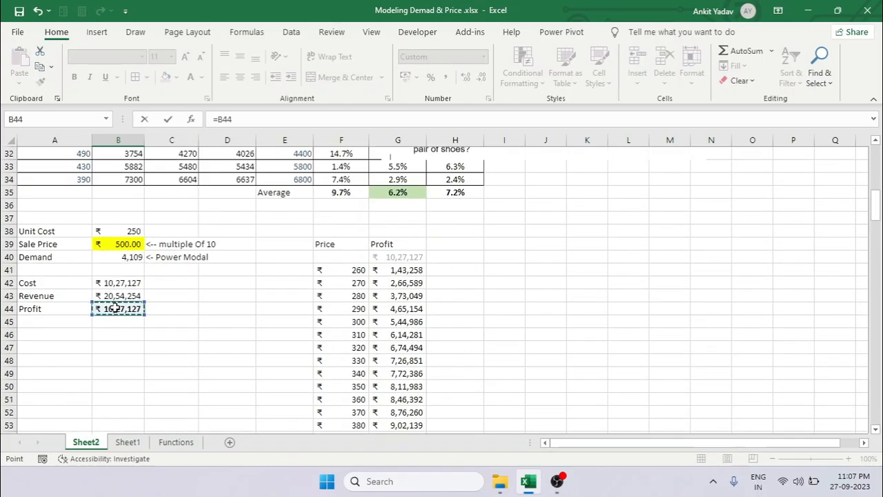
key(Return)
key(Down)
key(Up)
key(Down)
key(Up)
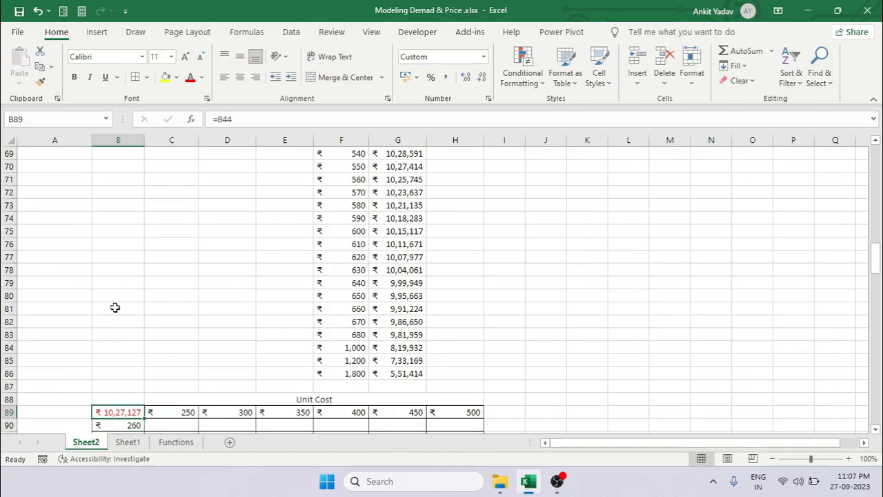
Select the whole table range B89:H135 and start a what-if Data Table on it
scroll(153, 311, down, 6)
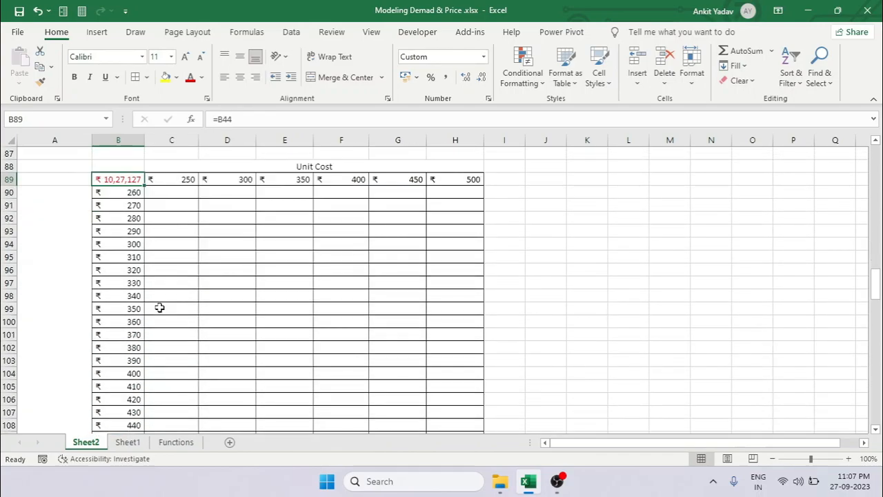
key(ctrl+shift+Right)
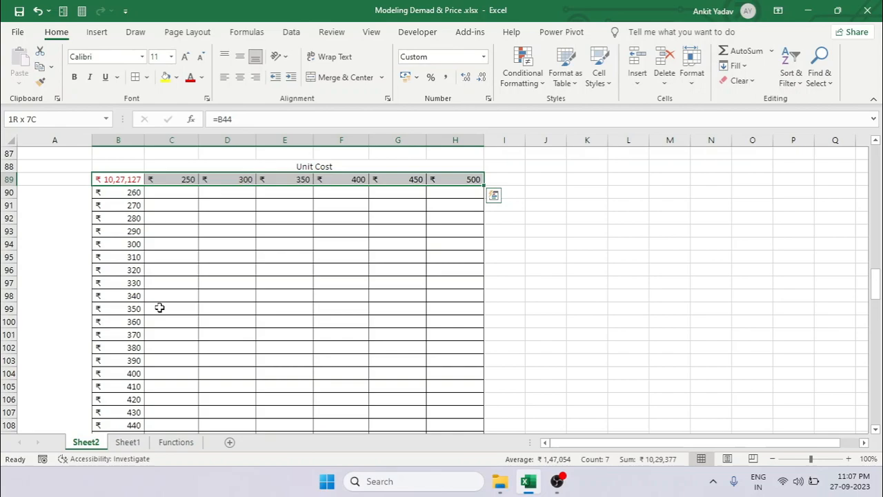
key(ctrl+shift+Down)
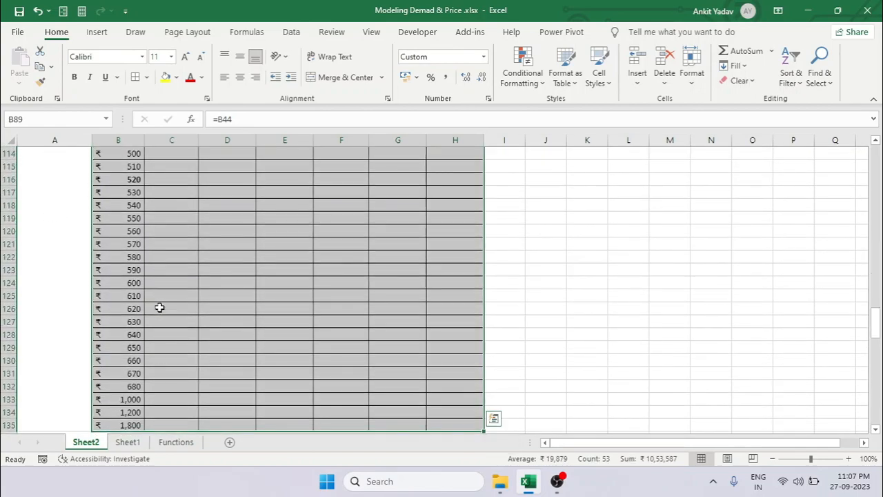
scroll(216, 299, up, 8)
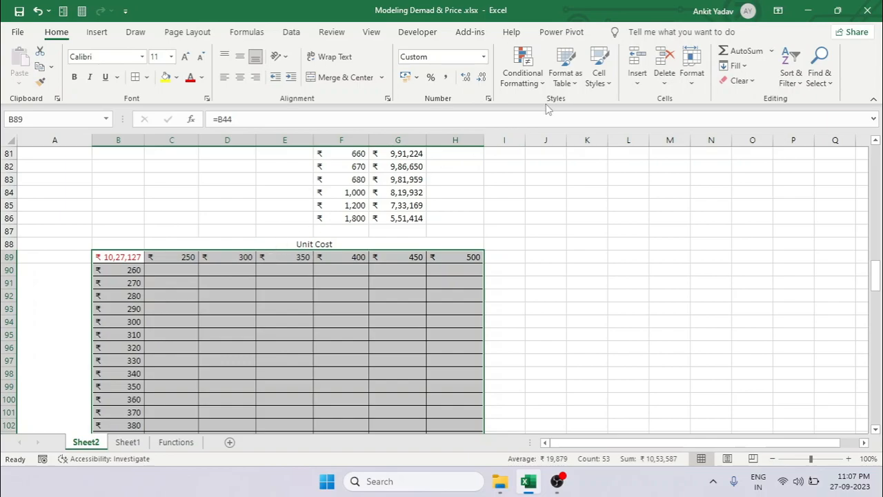
click(290, 32)
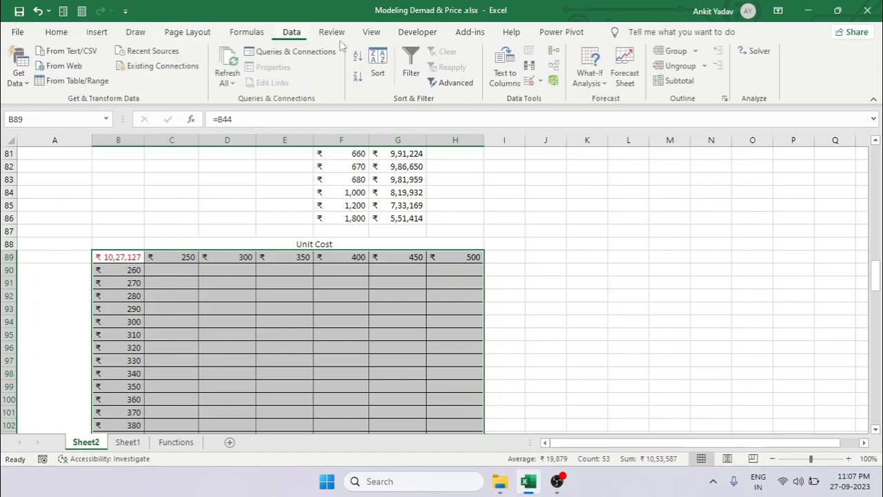
click(612, 88)
click(618, 137)
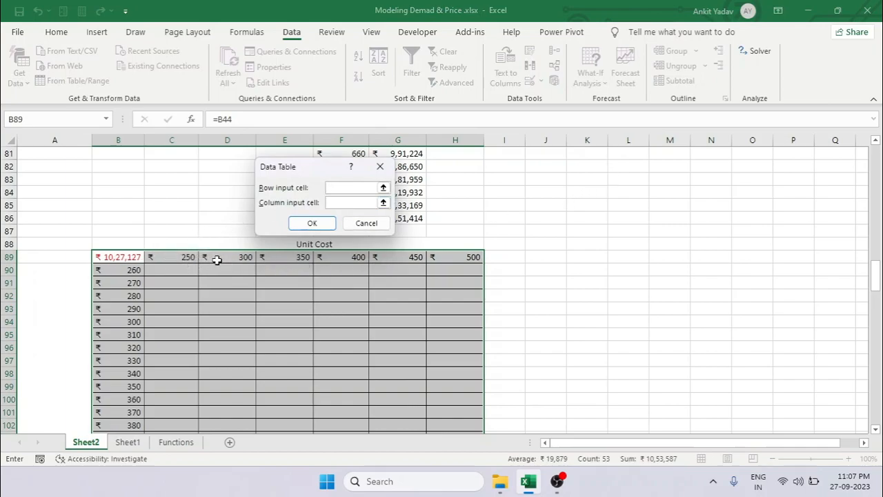
Complete the data table with unit cost cell B38 as the row input and sale price cell B39 as the column input
scroll(166, 247, up, 16)
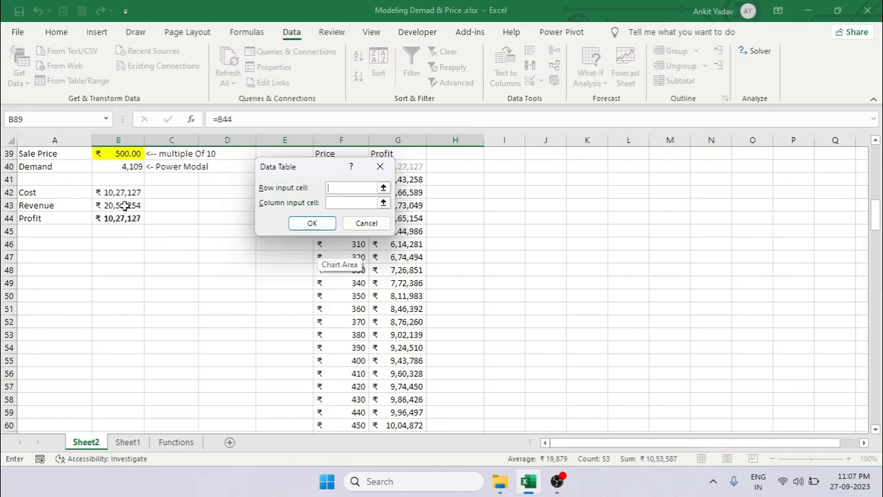
click(121, 218)
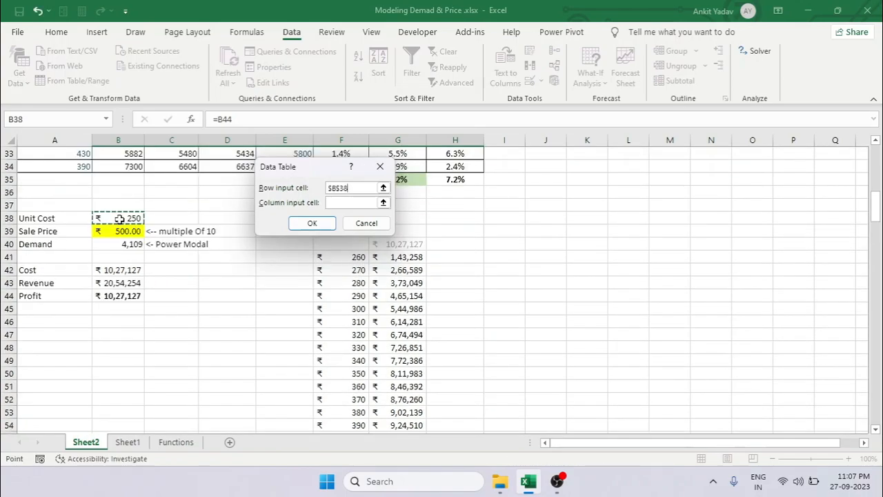
click(331, 202)
scroll(128, 341, down, 20)
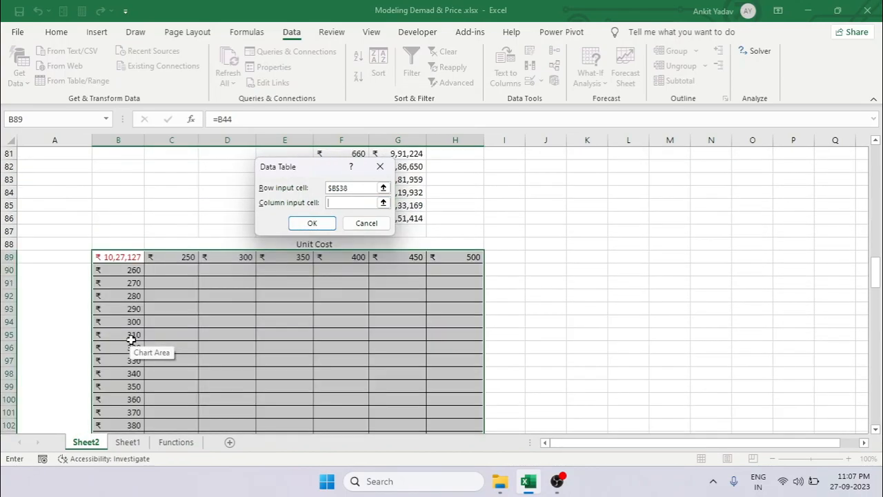
scroll(119, 294, down, 5)
scroll(132, 294, up, 20)
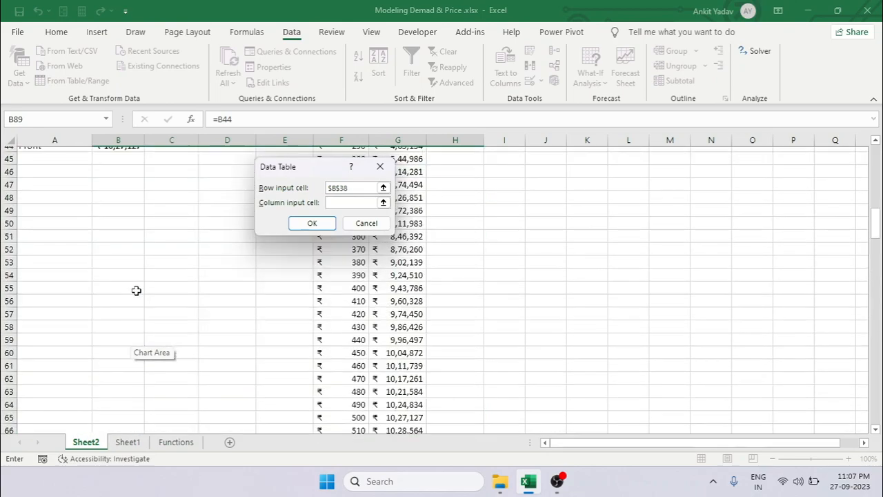
click(122, 231)
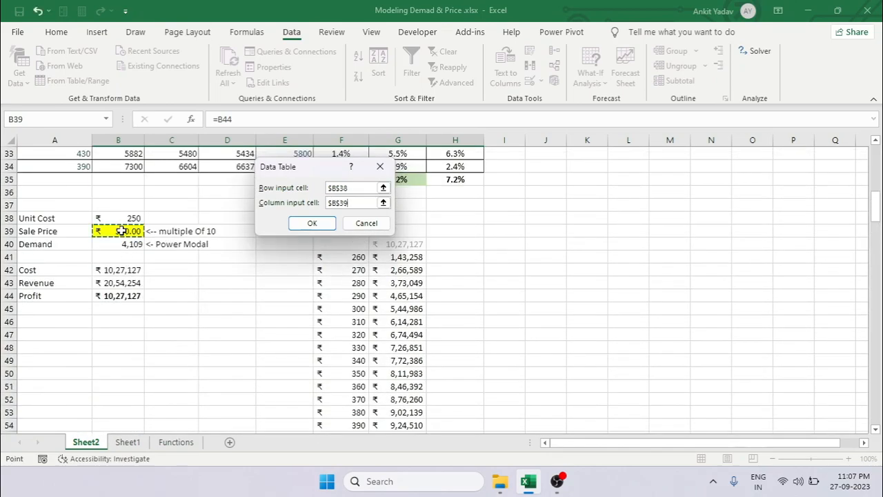
click(307, 223)
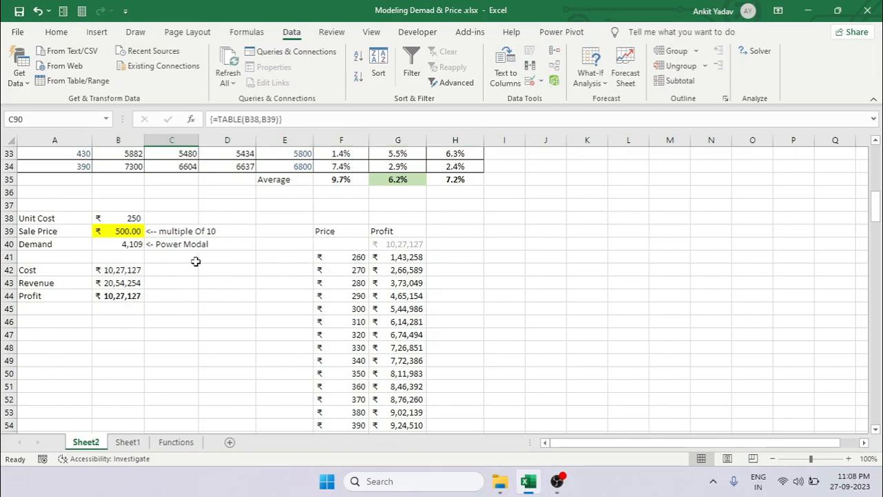
Examine the calculated profits down the ₹250 unit cost column of the new table
scroll(196, 261, down, 15)
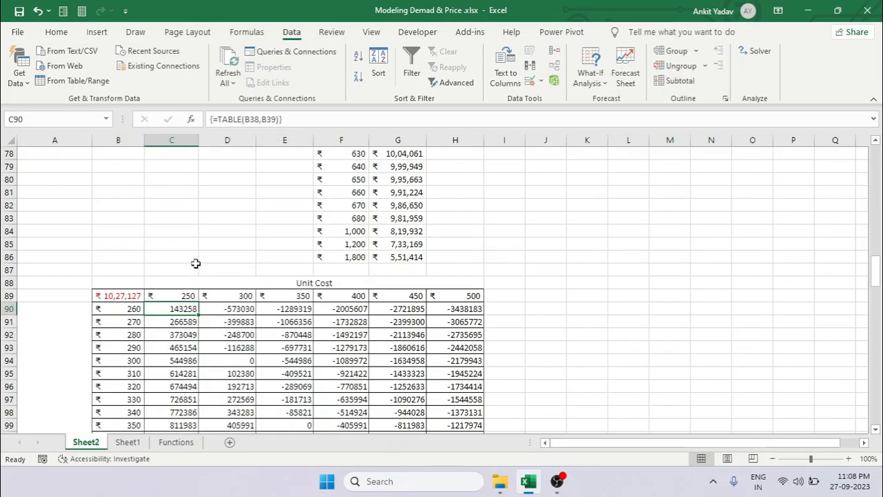
scroll(196, 263, down, 1)
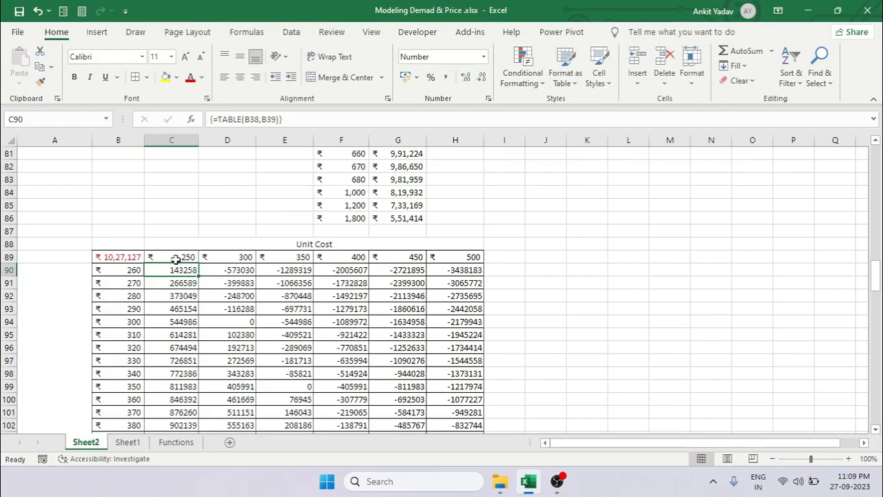
click(165, 257)
scroll(166, 270, down, 7)
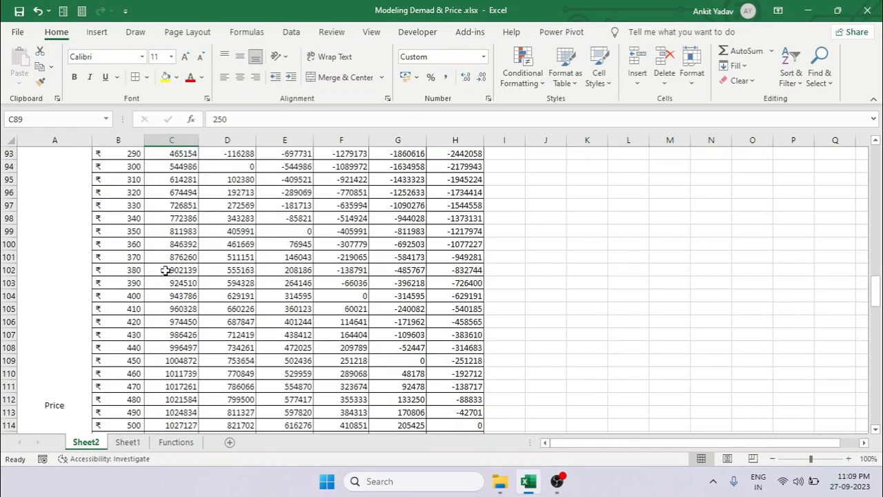
scroll(167, 269, down, 6)
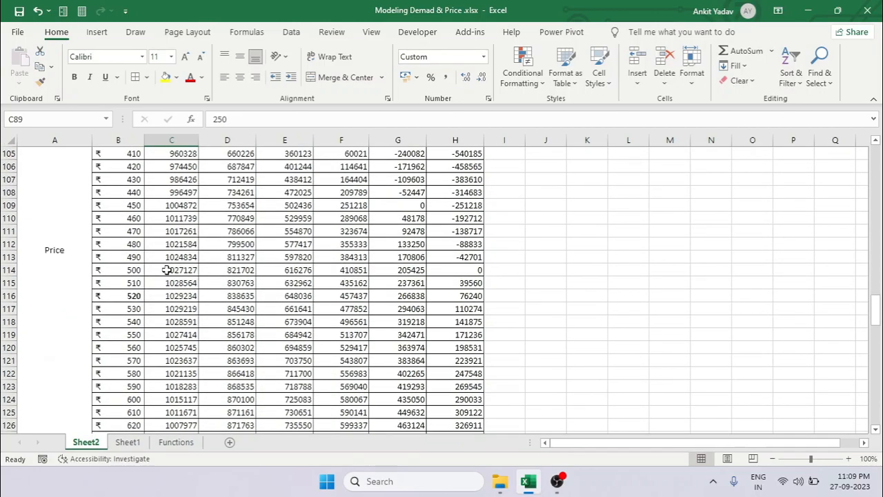
scroll(167, 269, down, 1)
click(167, 270)
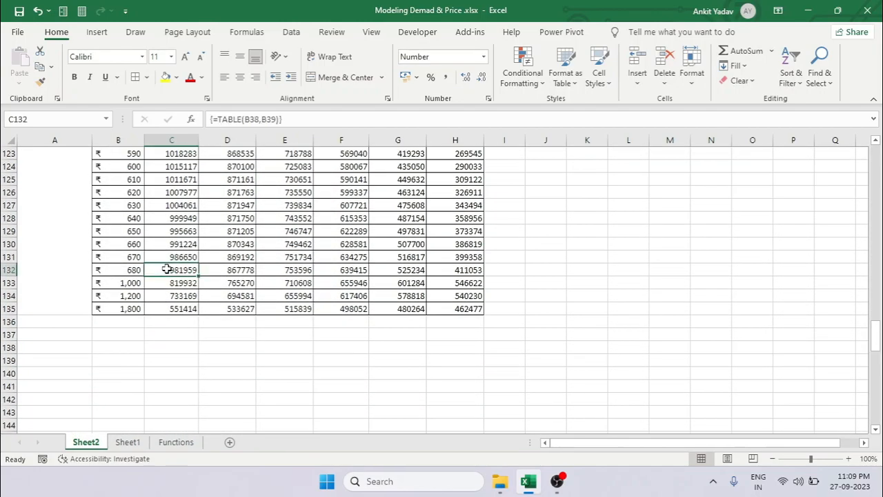
Highlight the top 1 item in C90:C135 using conditional formatting with Green Fill with Dark Green Text, and check its matching price
key(ctrl+Up)
key(Down)
key(Down)
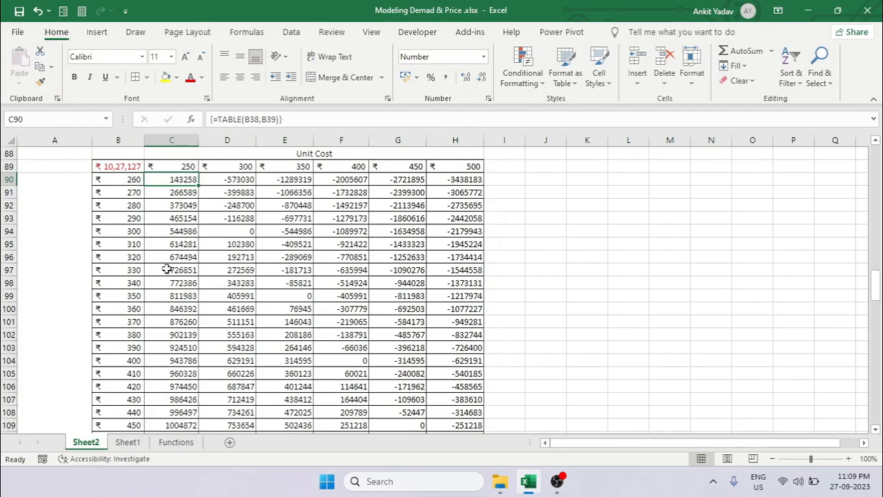
key(ctrl+shift+Down)
click(522, 77)
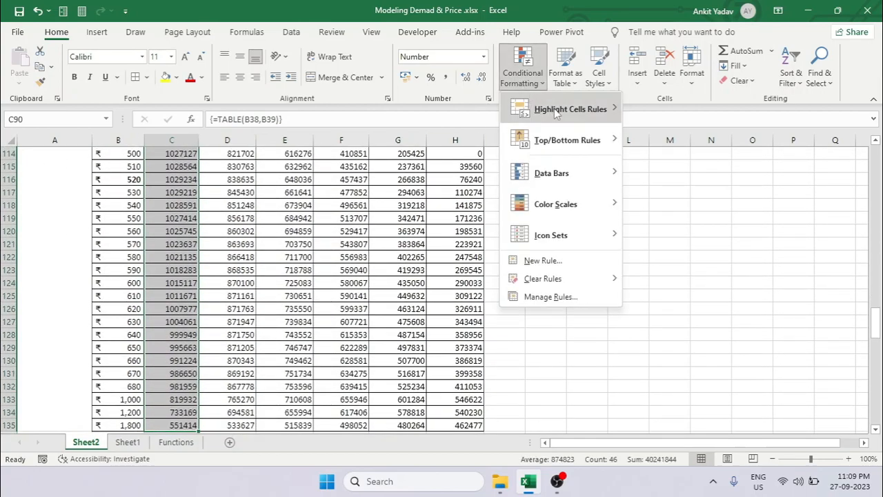
mouse_move(556, 114)
mouse_move(580, 140)
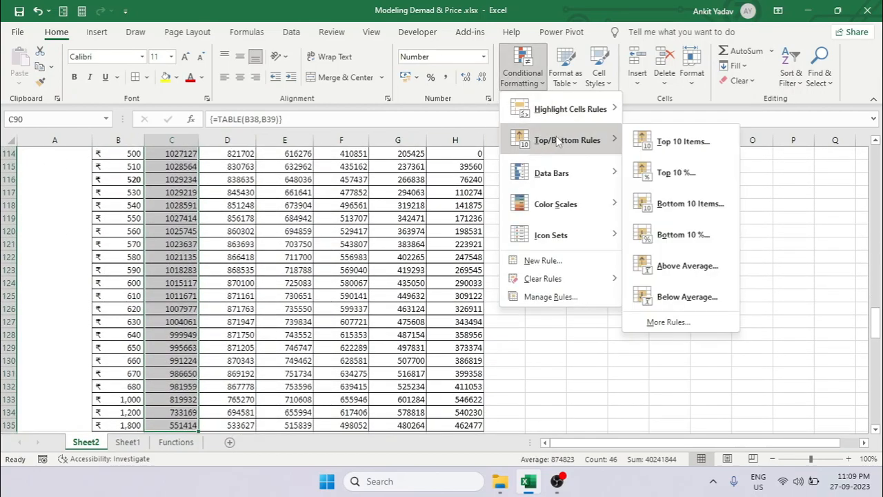
click(663, 144)
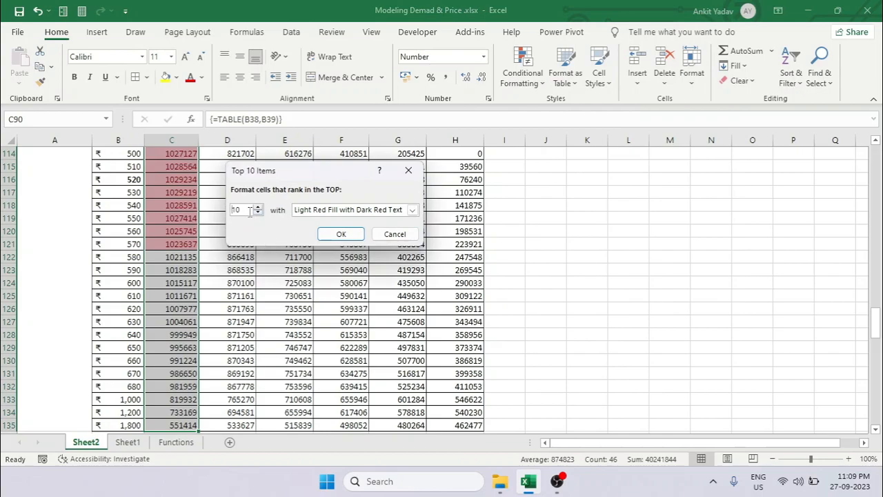
text(1)
click(412, 209)
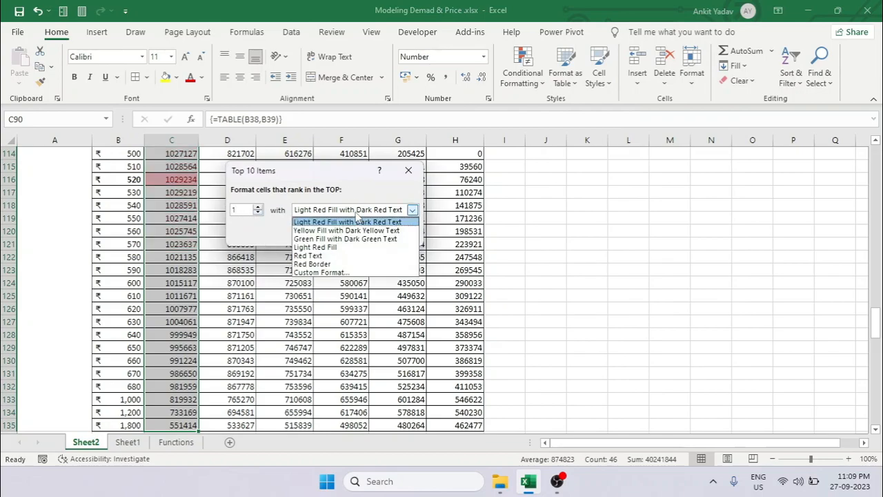
click(324, 239)
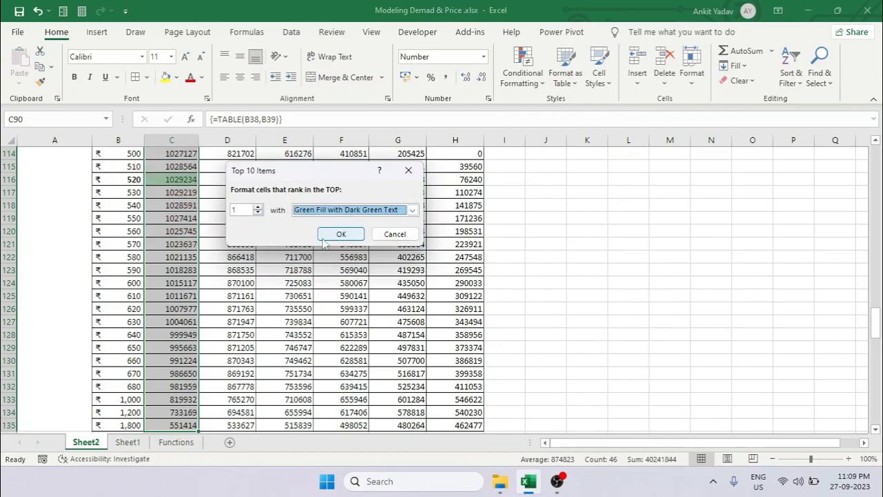
click(331, 237)
click(122, 179)
click(181, 169)
click(181, 180)
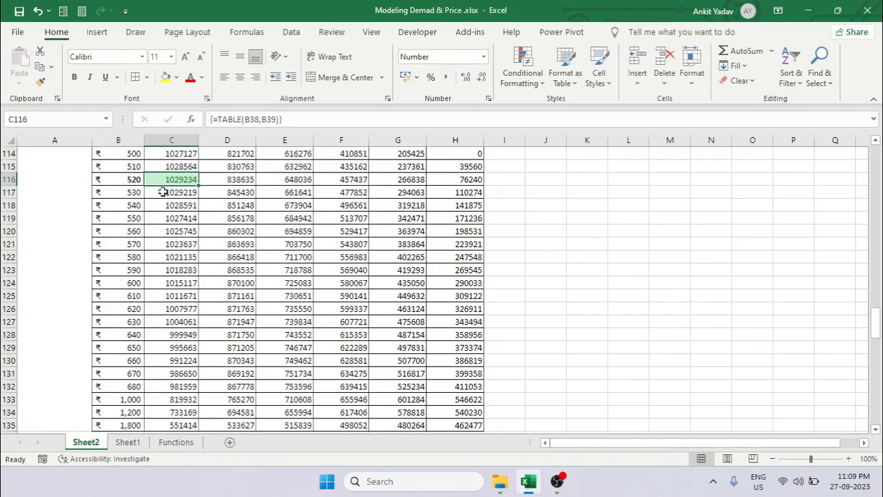
Copy the formatting of C90:C135 separately to each of the profit columns D through H, starting at row 90, with Format Painter
key(ctrl+Up)
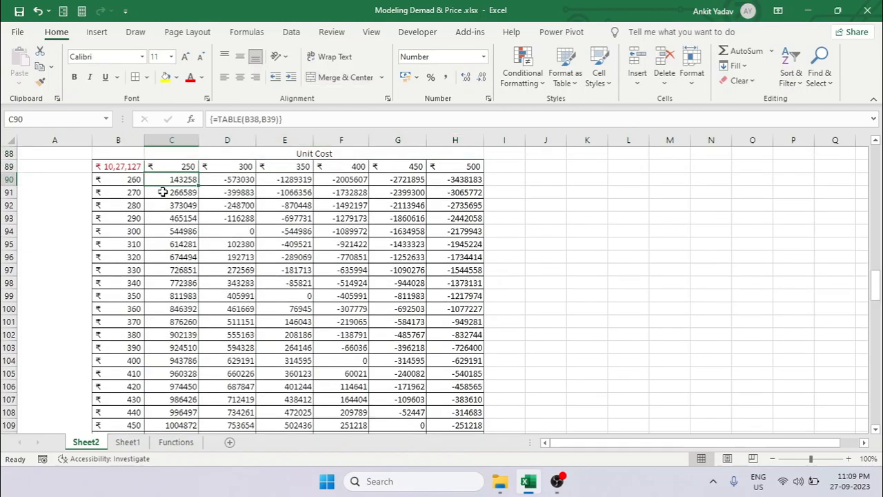
key(ctrl+shift+Down)
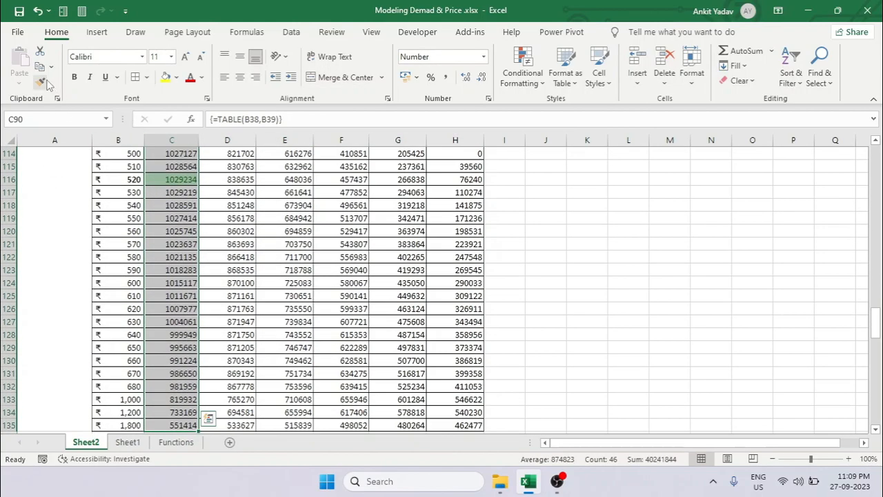
click(41, 81)
scroll(238, 227, up, 9)
scroll(238, 234, up, 5)
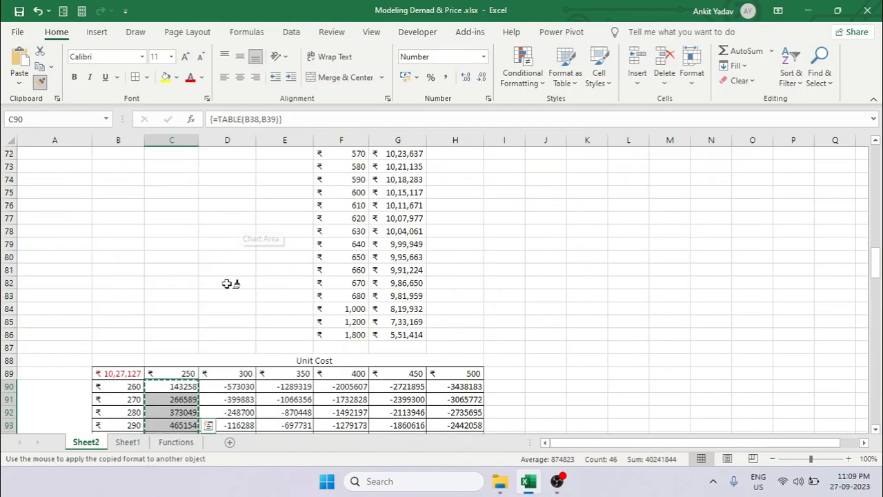
scroll(228, 262, down, 4)
click(228, 231)
click(283, 231)
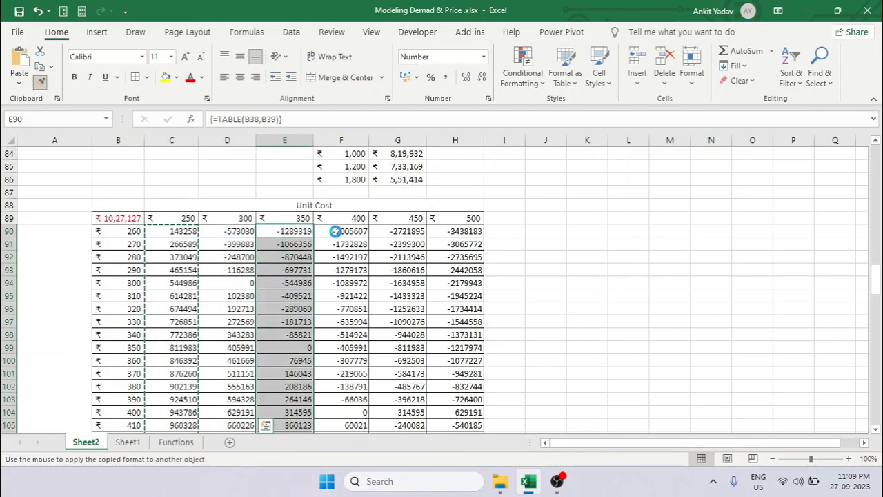
click(345, 231)
click(420, 231)
click(452, 232)
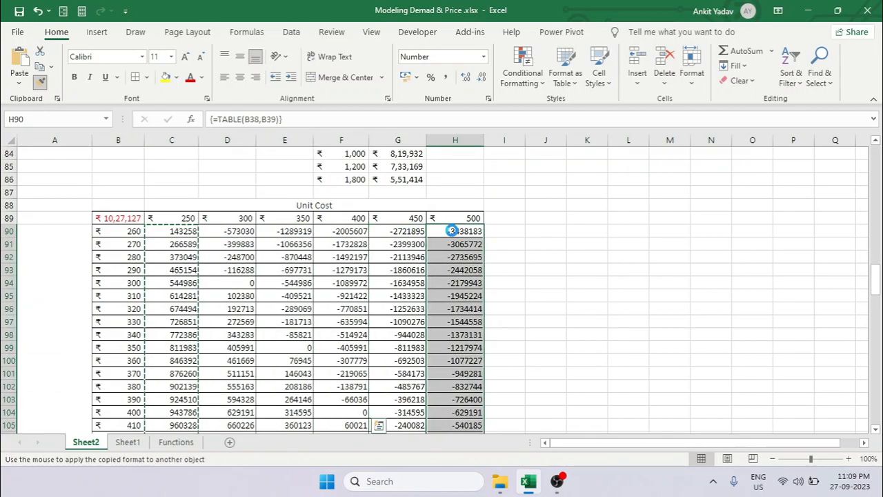
Examine the highlighted maximum profit in the ₹300 unit cost column and the price it belongs to
scroll(114, 184, down, 4)
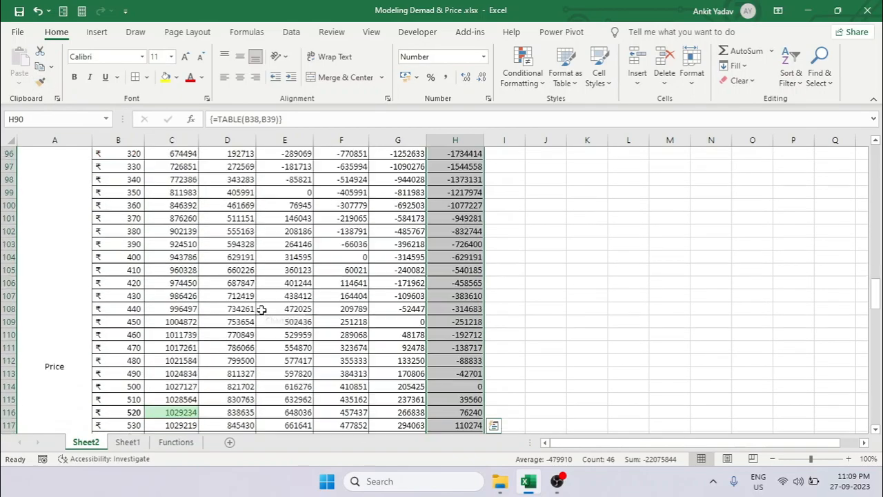
scroll(251, 260, up, 4)
click(233, 218)
scroll(219, 317, down, 11)
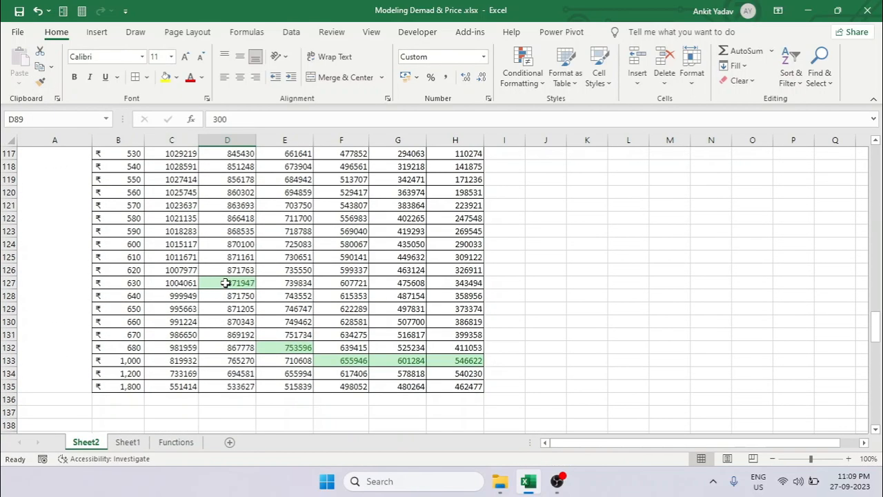
click(140, 285)
click(229, 284)
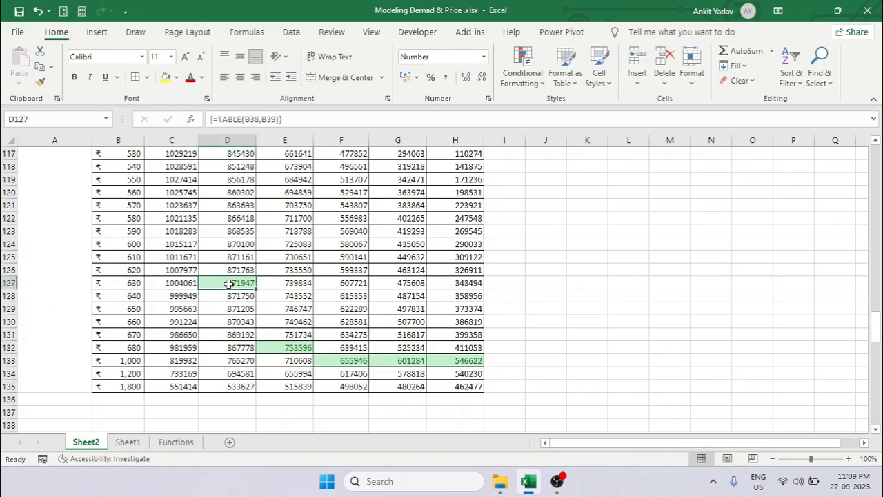
click(124, 283)
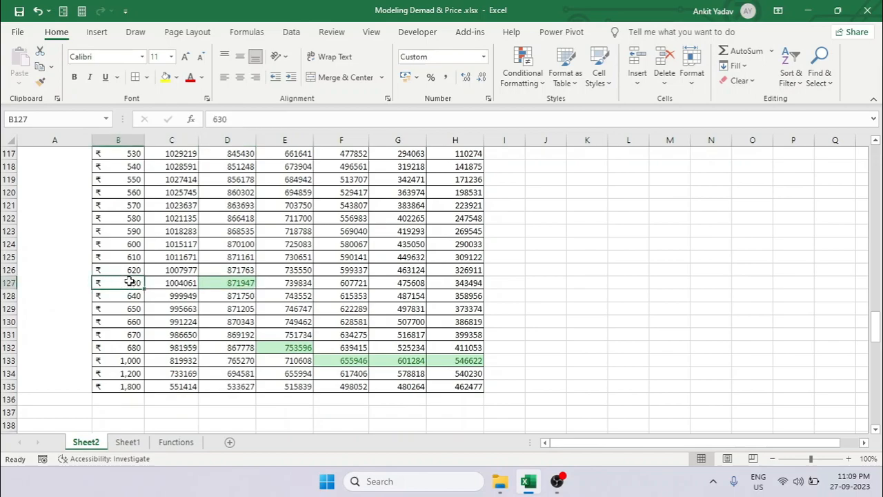
click(243, 283)
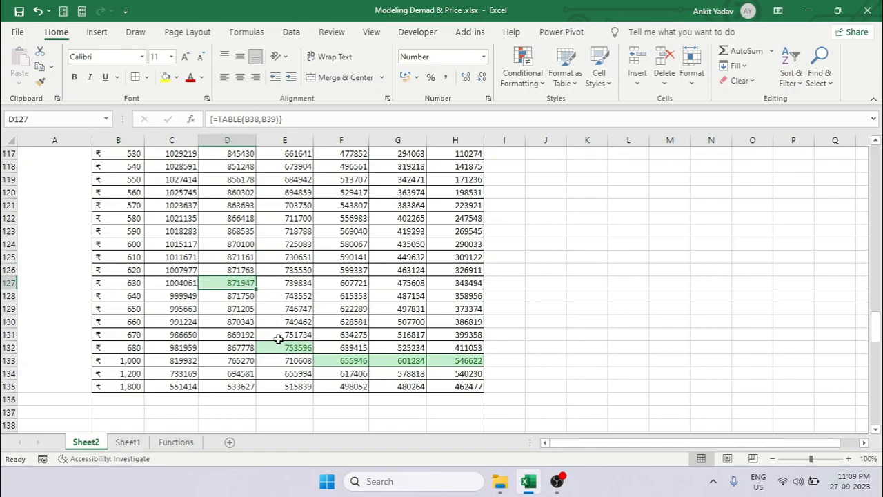
Review the model predictions, the problem questions, the unit cost and price inputs, and the linear, power and exponential model constants
scroll(456, 318, up, 1)
scroll(457, 317, up, 3)
scroll(456, 314, up, 20)
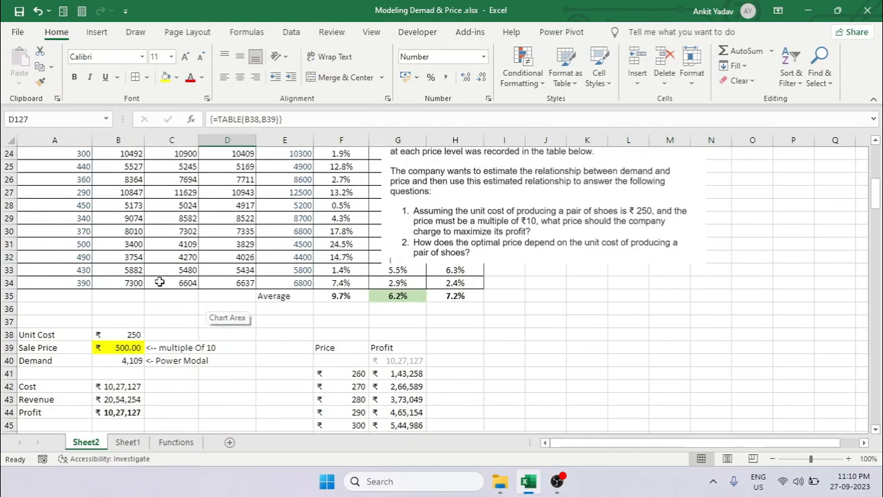
scroll(158, 282, up, 3)
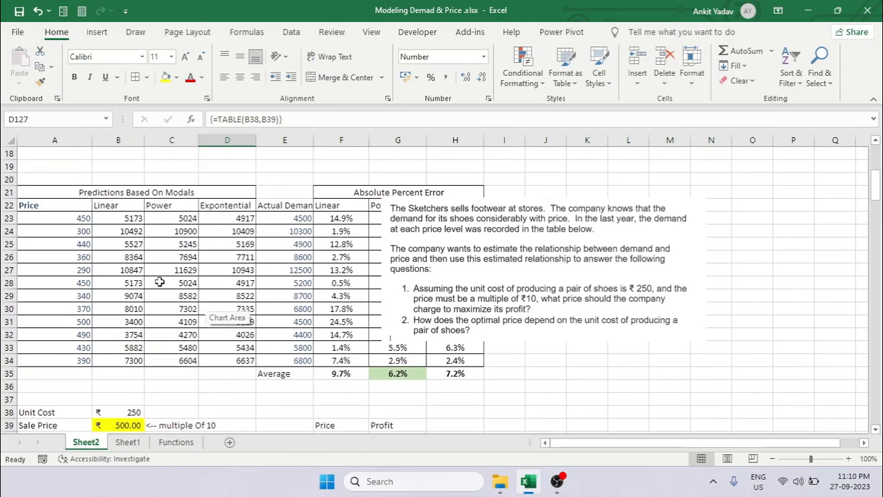
click(103, 245)
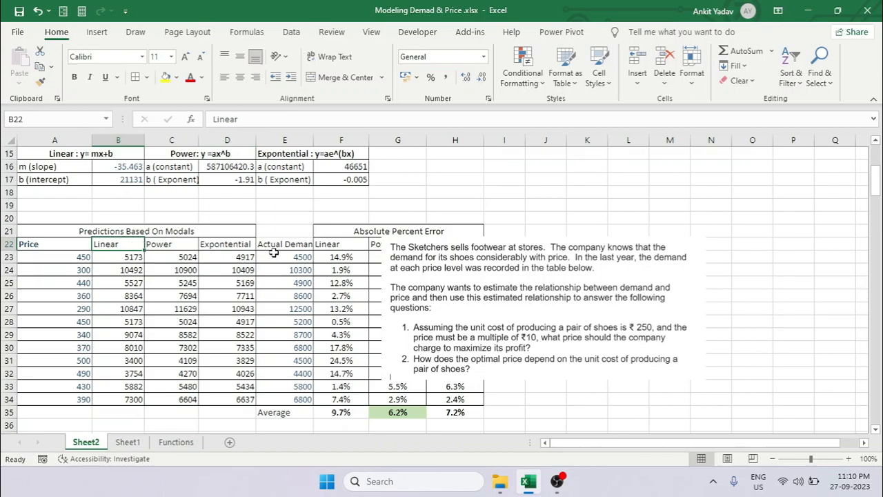
scroll(179, 261, down, 2)
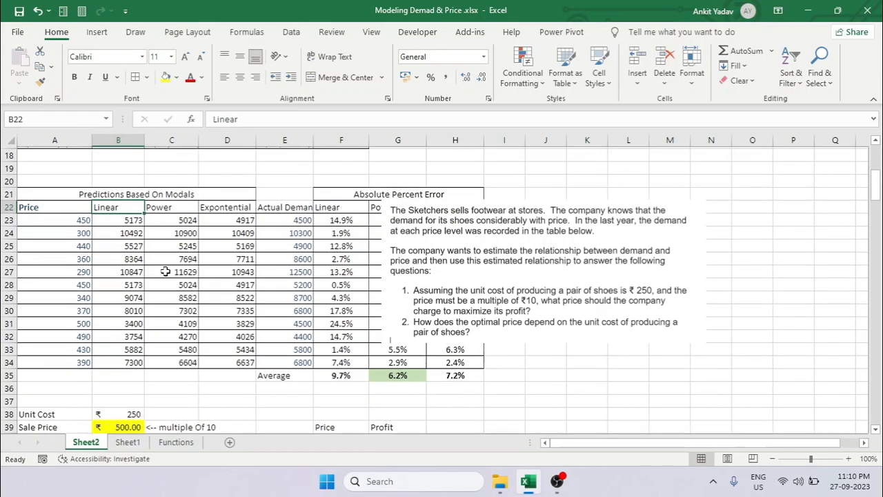
scroll(109, 277, up, 3)
scroll(109, 277, down, 3)
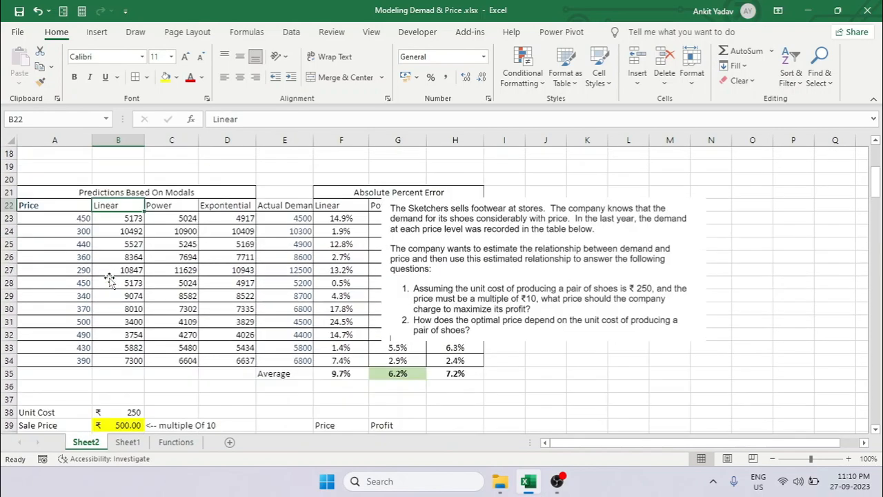
scroll(108, 278, down, 3)
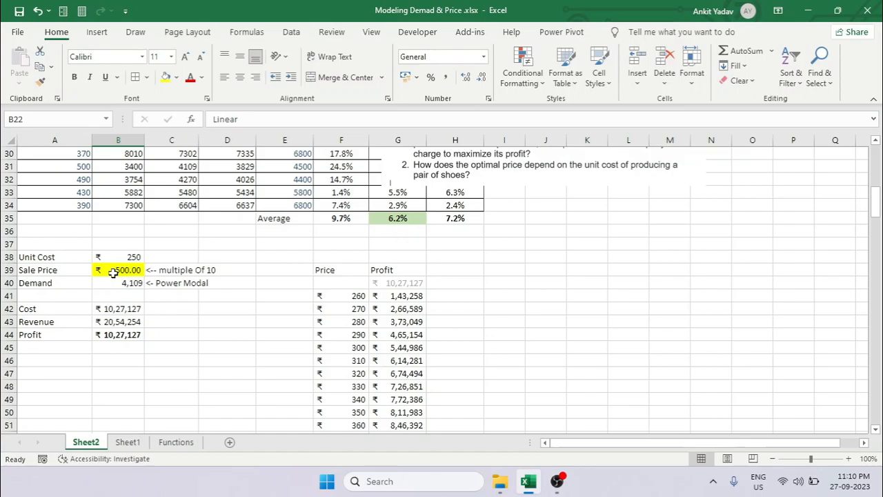
scroll(171, 256, up, 8)
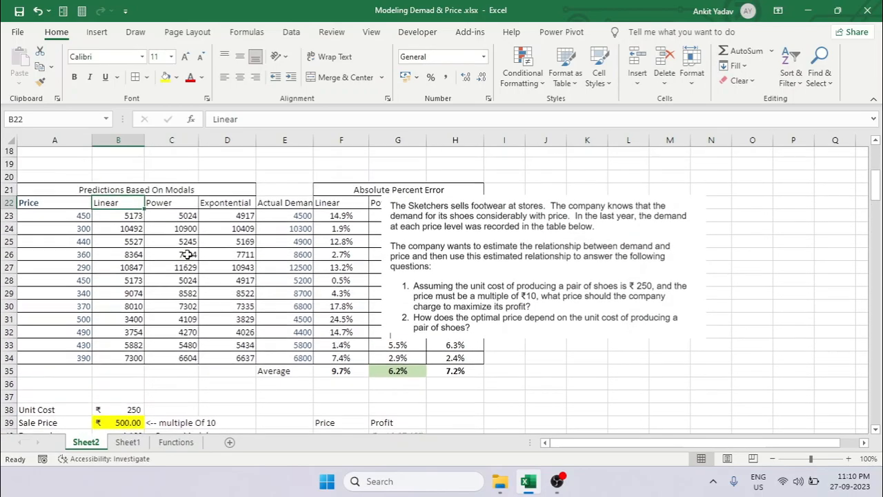
click(123, 270)
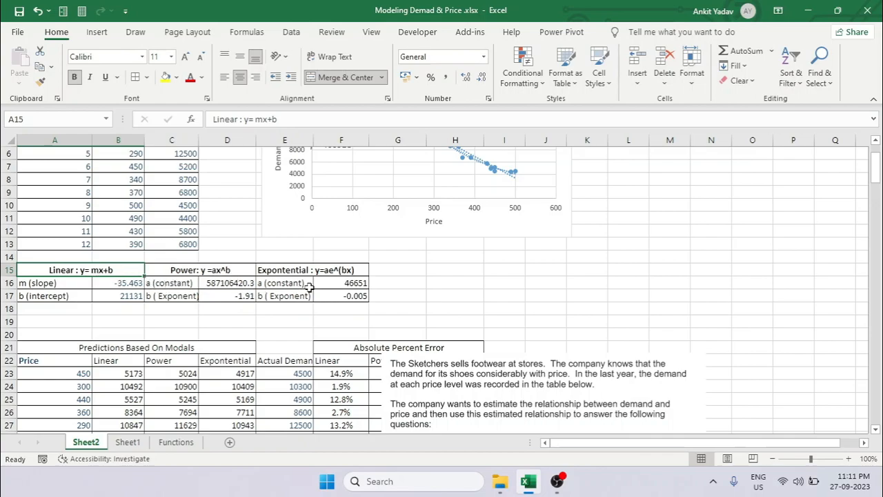
Review the function types, general forms, constants and usage notes on the Functions sheet
click(178, 443)
click(37, 186)
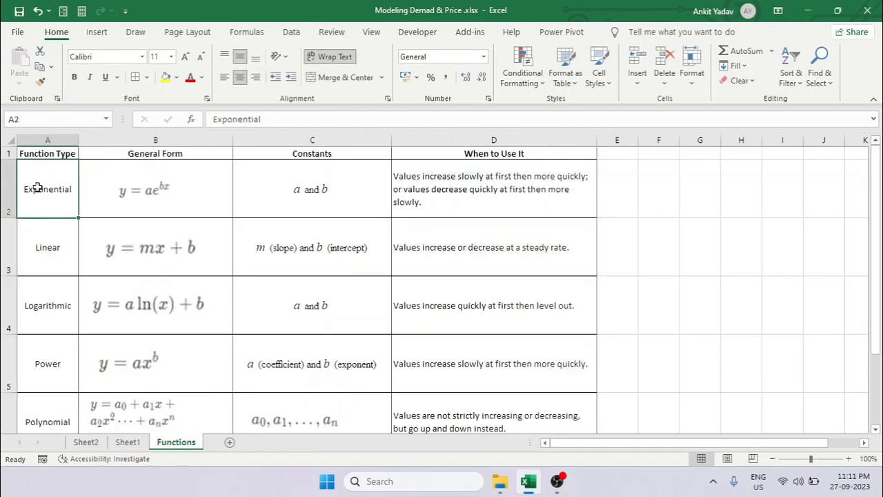
click(43, 153)
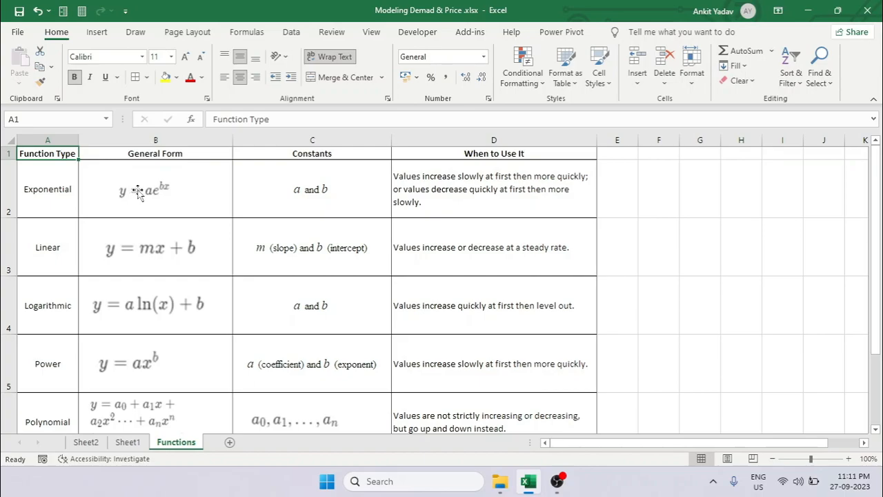
scroll(210, 205, down, 2)
scroll(218, 208, down, 1)
scroll(217, 212, up, 3)
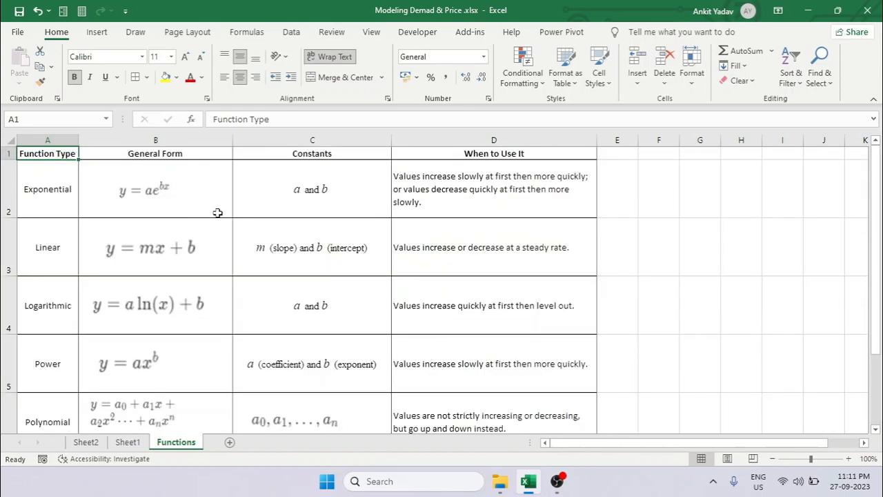